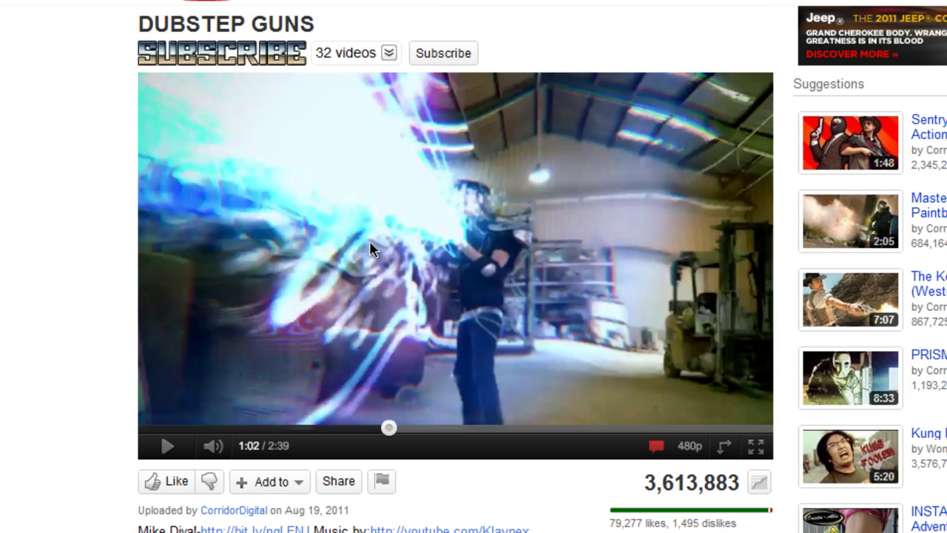
Play the Dubstep Guns video and its making-of video to examine the laser effects
left_click(365, 257)
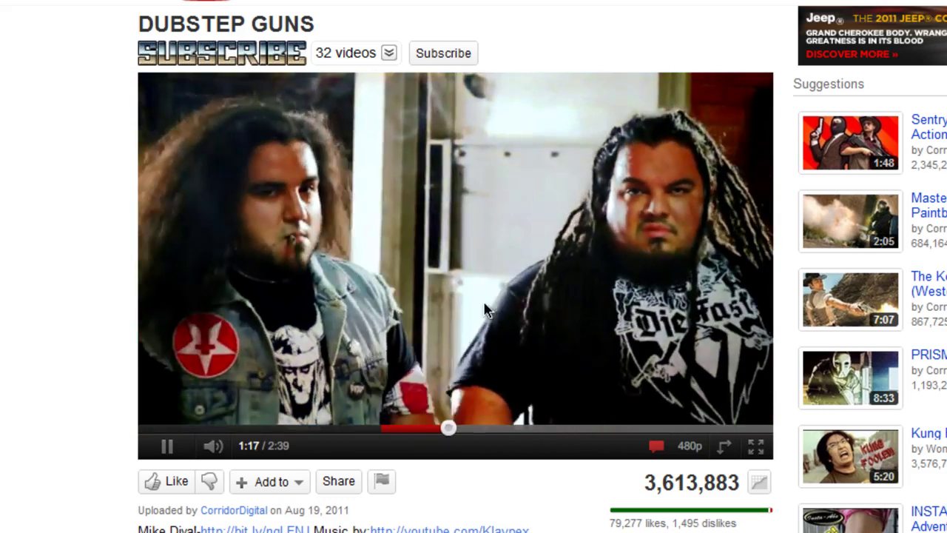
left_click(485, 310)
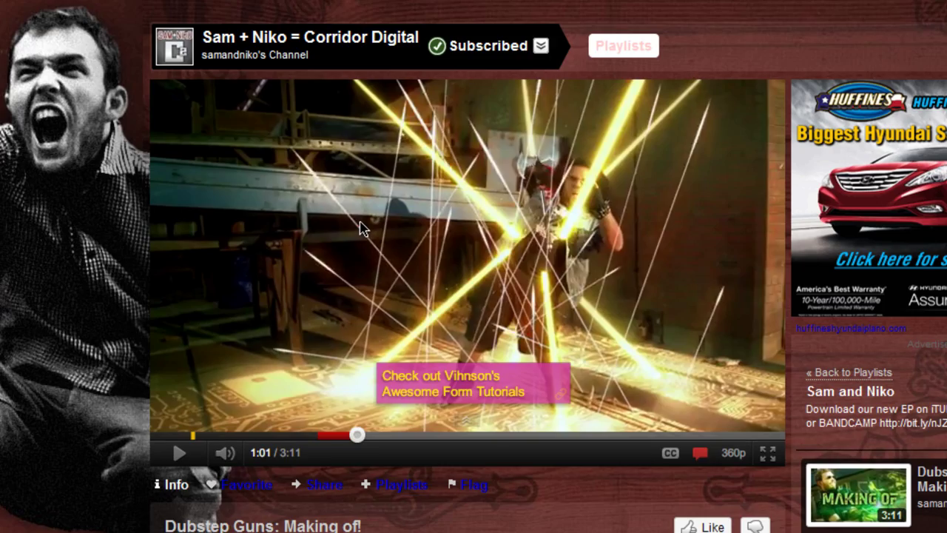
left_click(360, 228)
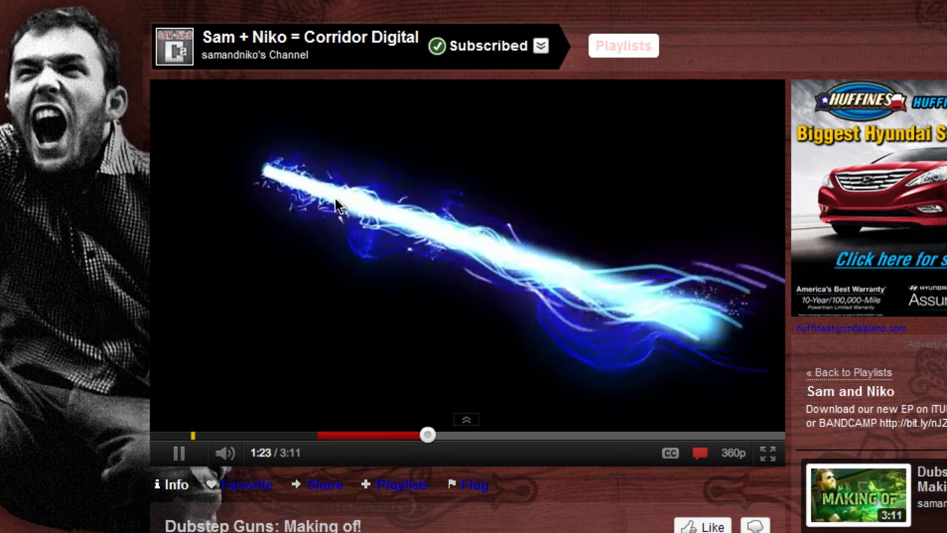
left_click(284, 227)
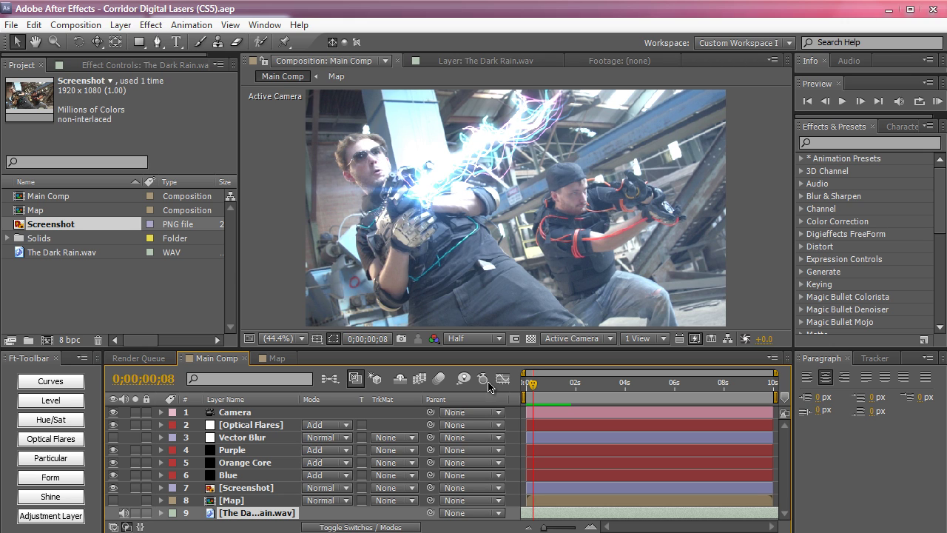
Scrub through the first second of Main Comp and compare the laser with the Optical Flares layer hidden and shown
left_click_drag(534, 383, 539, 386)
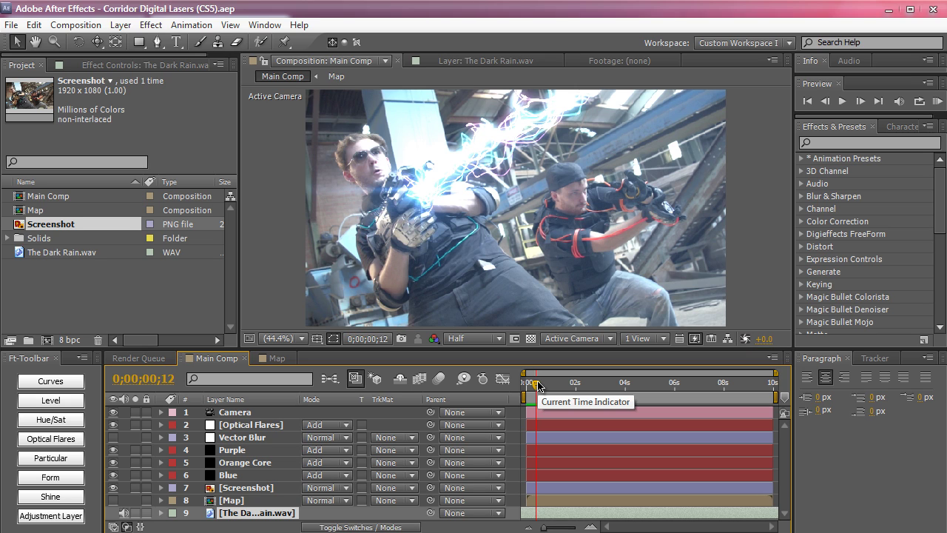
left_click_drag(538, 384, 547, 382)
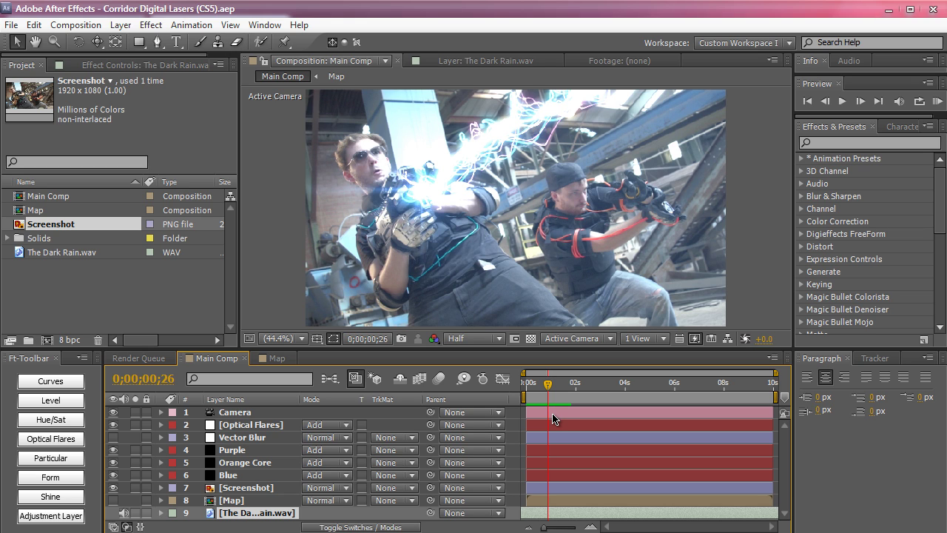
left_click(113, 425)
key("Home")
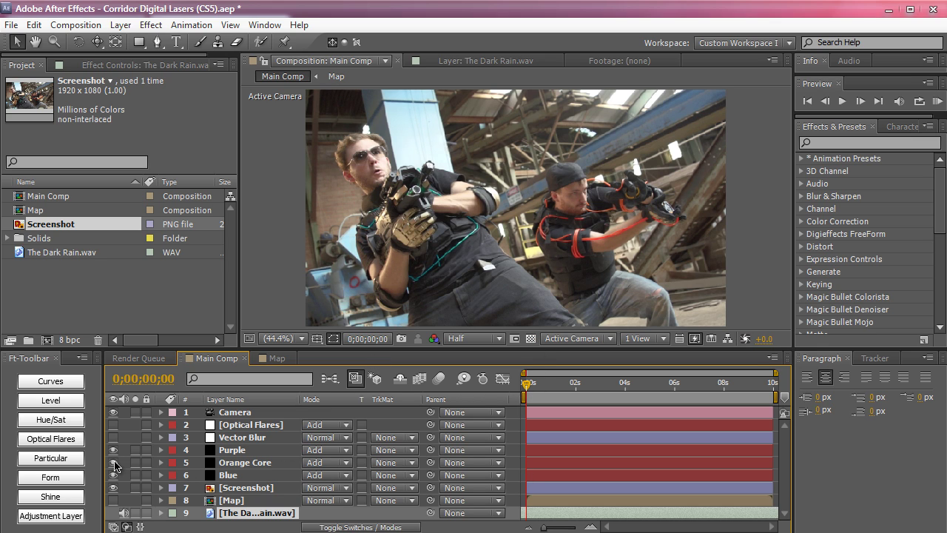
left_click(528, 385)
left_click_drag(527, 386, 531, 385)
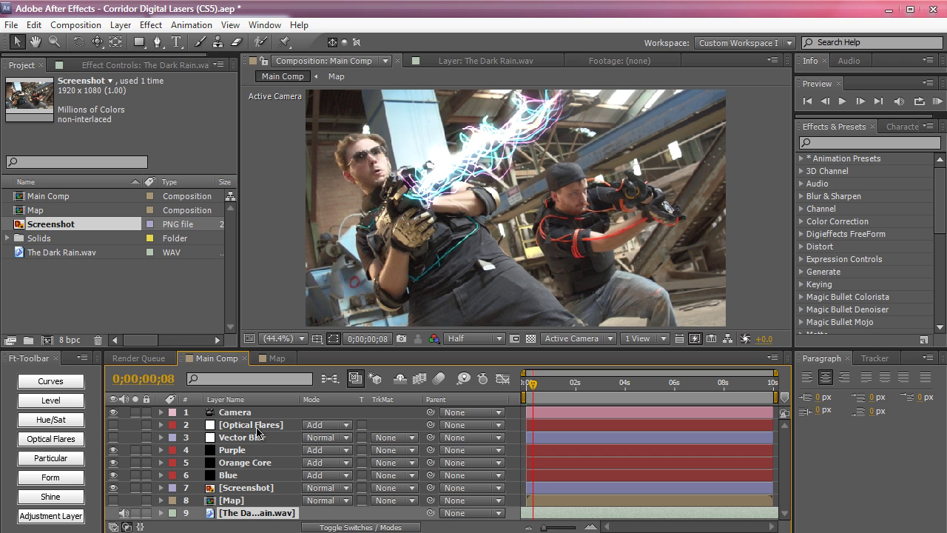
left_click(114, 425)
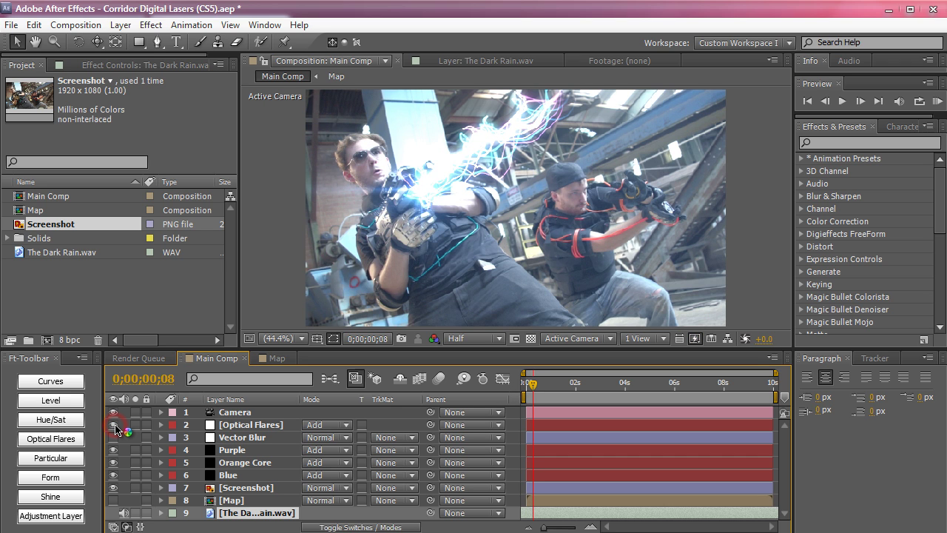
left_click(113, 437)
Create a new composition named Lasers with the HDV/HDTV 720 29.97 preset and a duration of 0;00;10;00
left_click(75, 24)
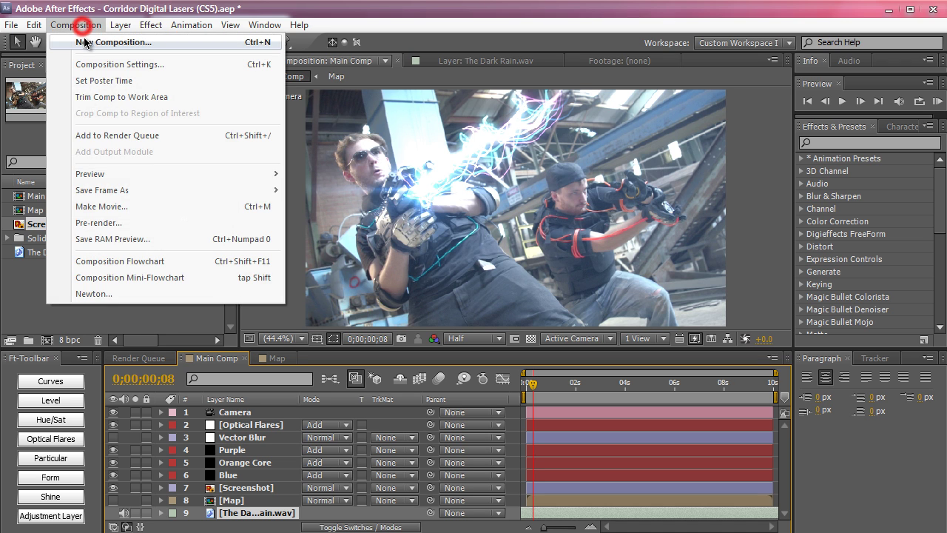
left_click(87, 41)
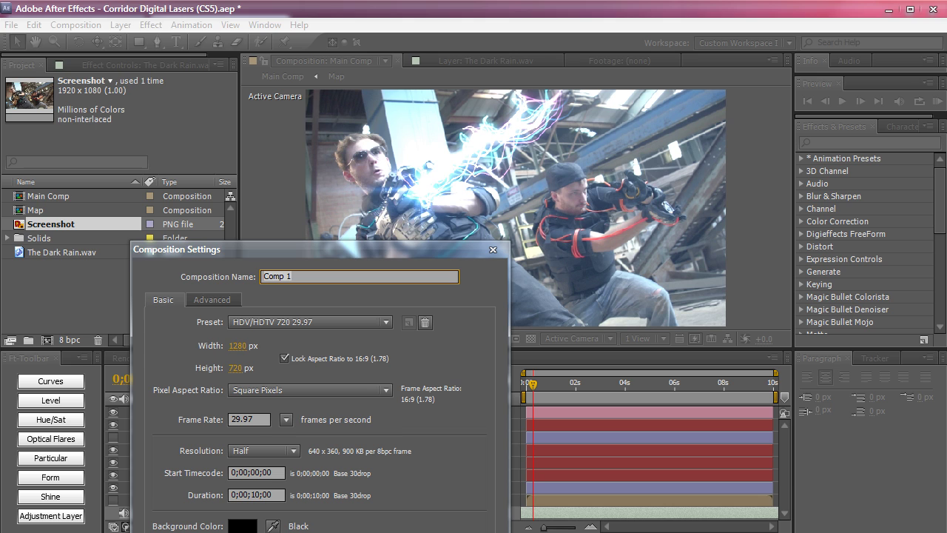
type("Lasers")
left_click_drag(156, 249, 158, 148)
key("Return")
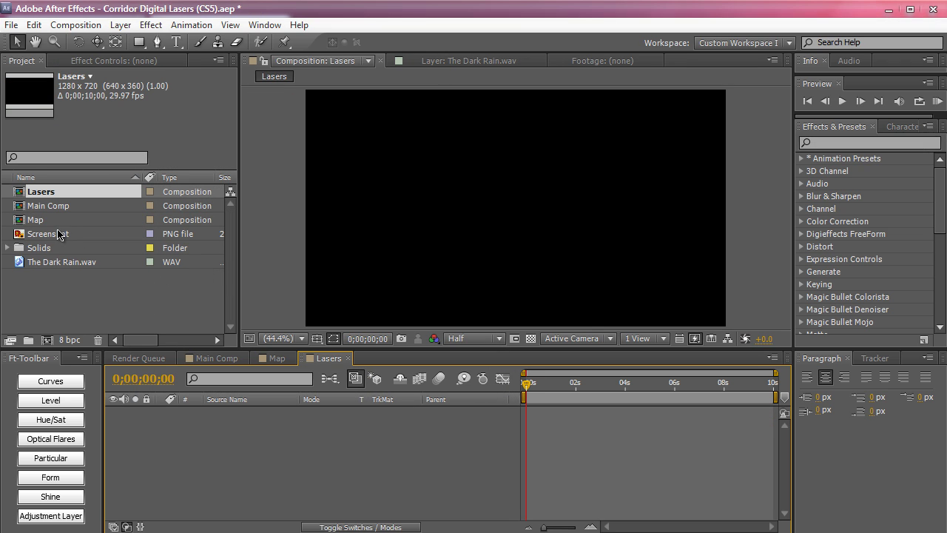
Add the Screenshot image to the Lasers composition fitted to the comp size, and hide its layer
left_click_drag(58, 235, 148, 463)
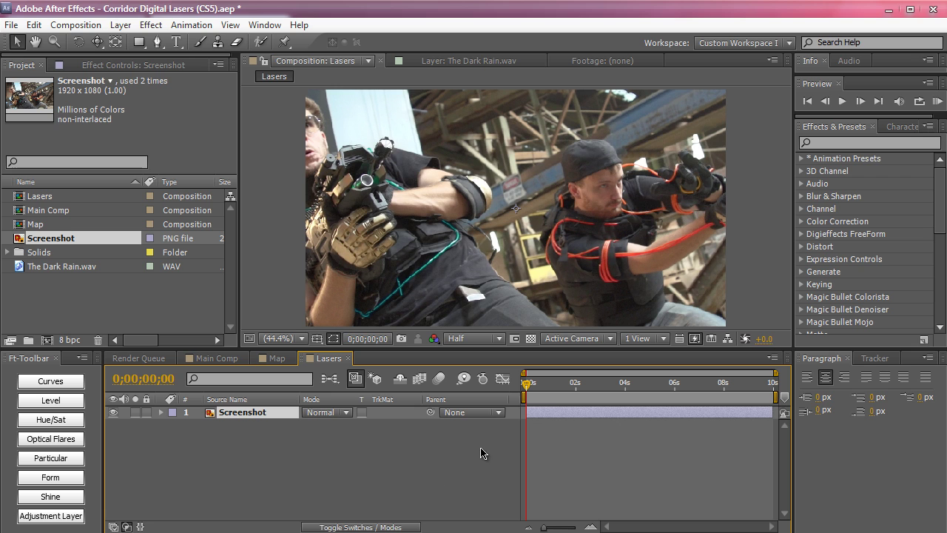
right_click(431, 139)
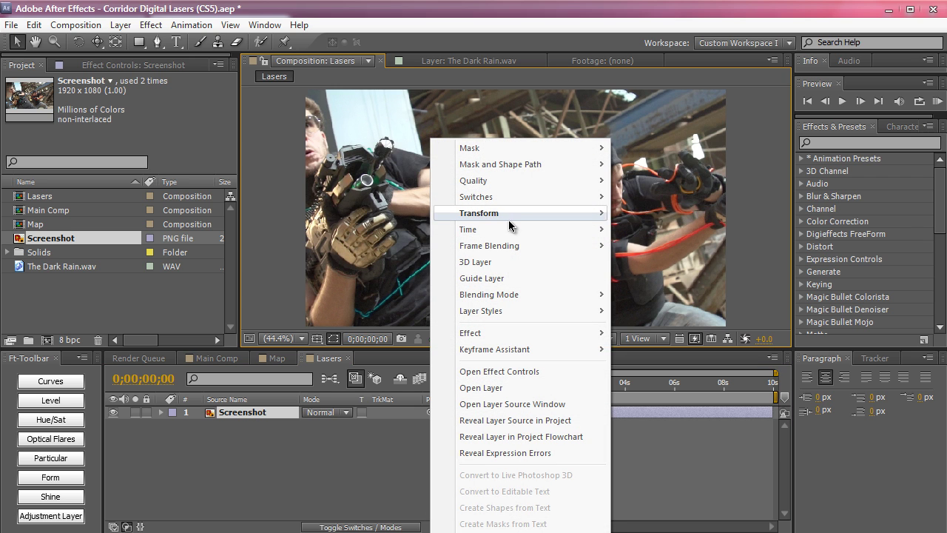
mouse_move(598, 216)
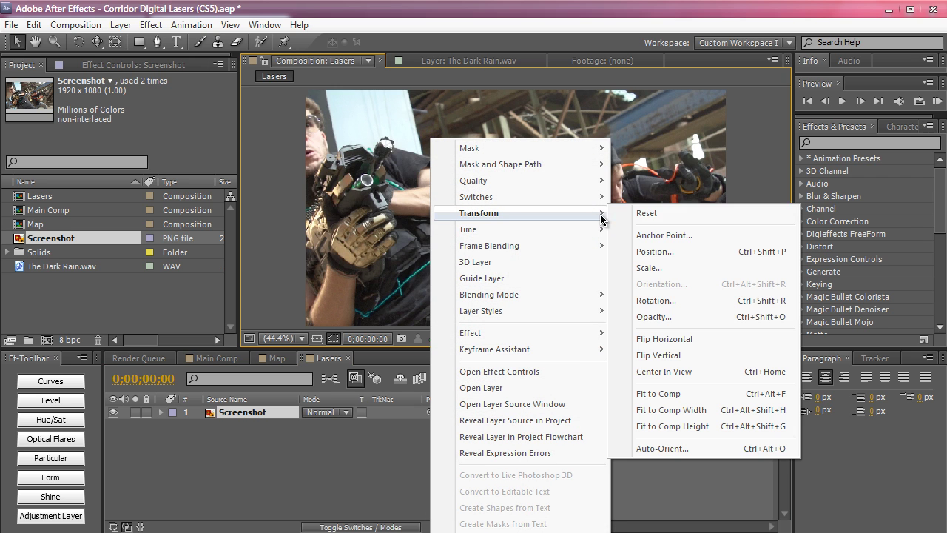
left_click(657, 396)
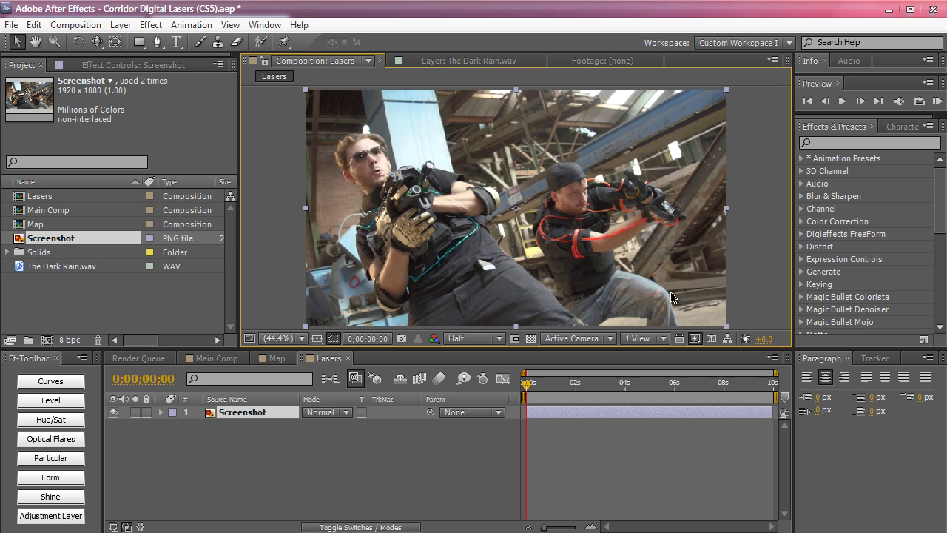
left_click(113, 412)
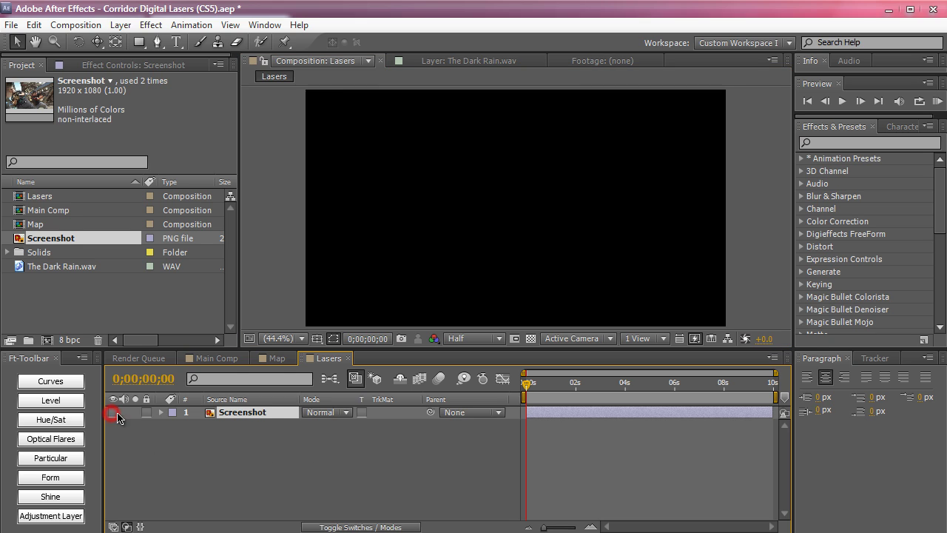
left_click(261, 441)
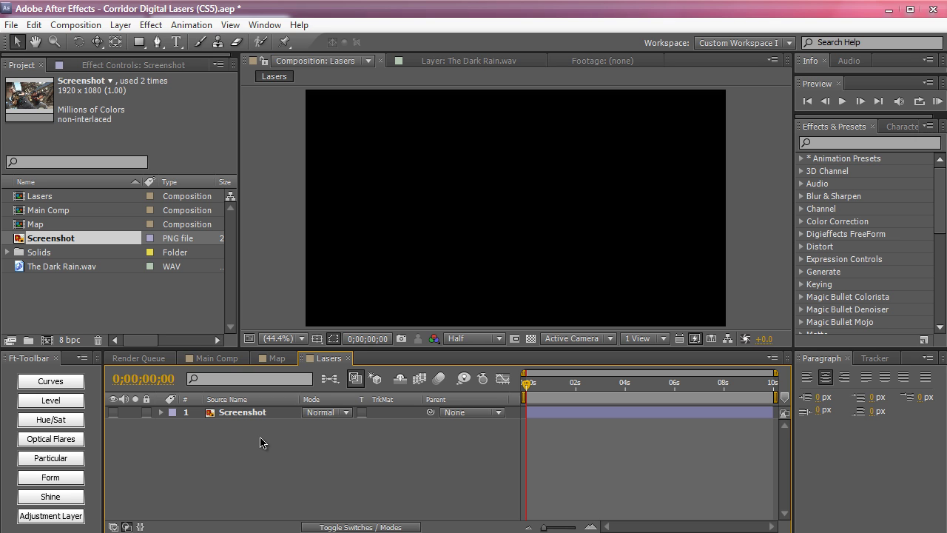
Create a white 1280 x 720 px solid named Form in the Lasers composition
key("ctrl+y")
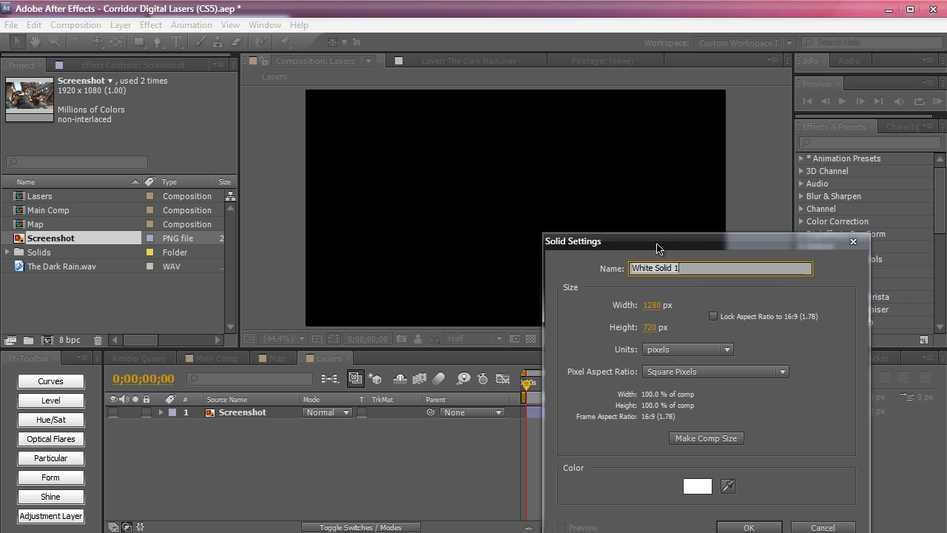
left_click_drag(657, 248, 655, 169)
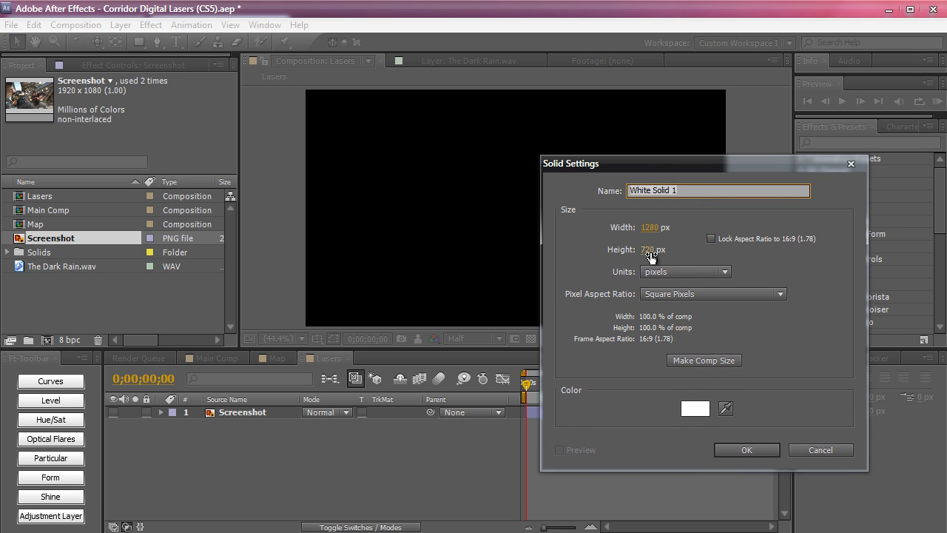
type("Form")
key("Return")
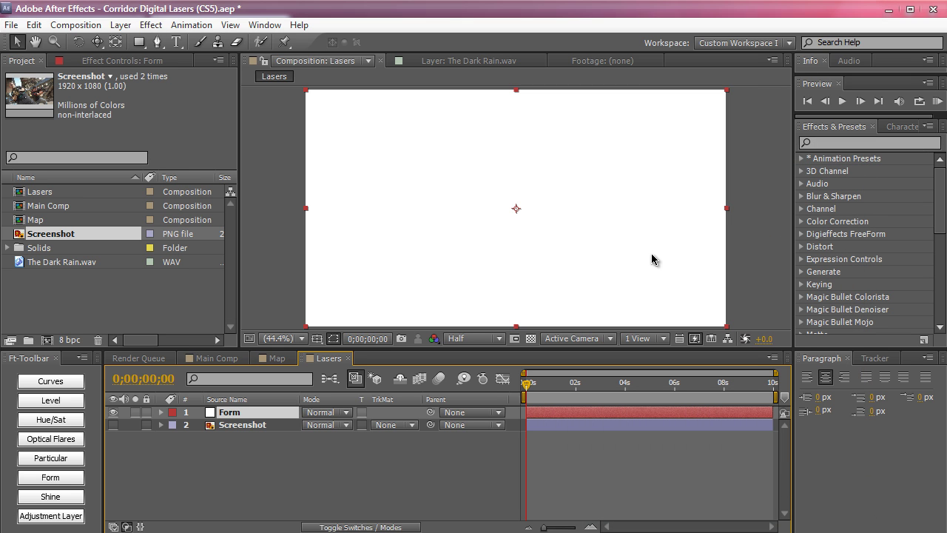
Apply the Trapcode Form effect to the Form solid and expand its Base Form settings
left_click(894, 142)
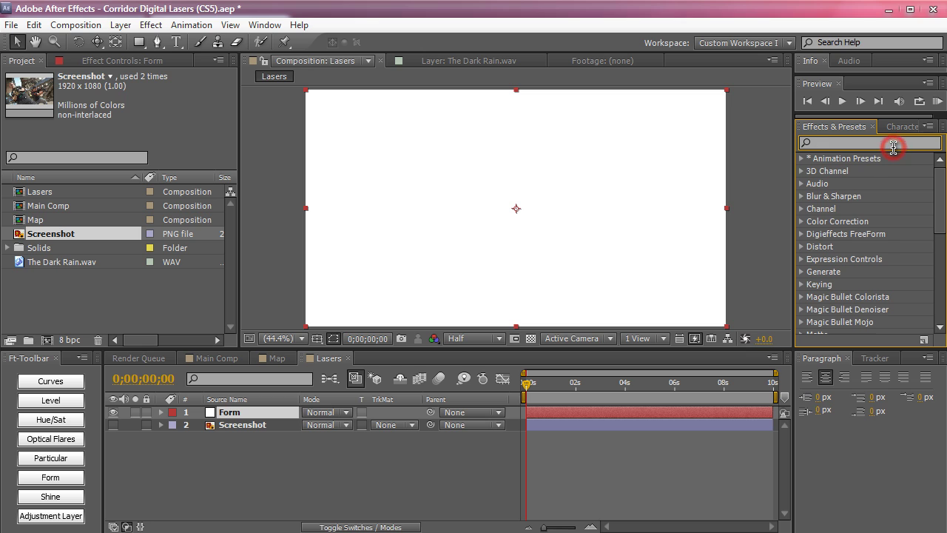
type("form")
scroll(890, 252, "down", 2)
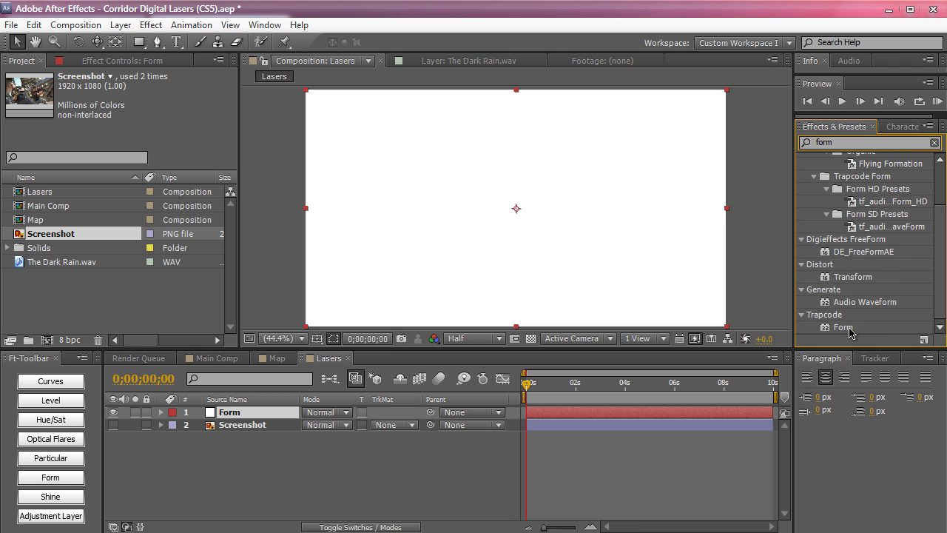
left_click_drag(850, 332, 623, 272)
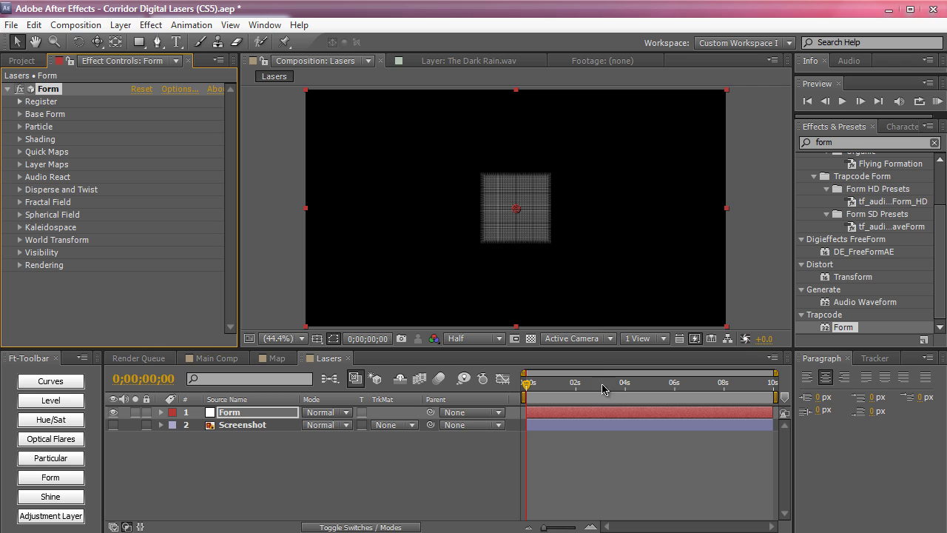
left_click_drag(548, 386, 526, 387)
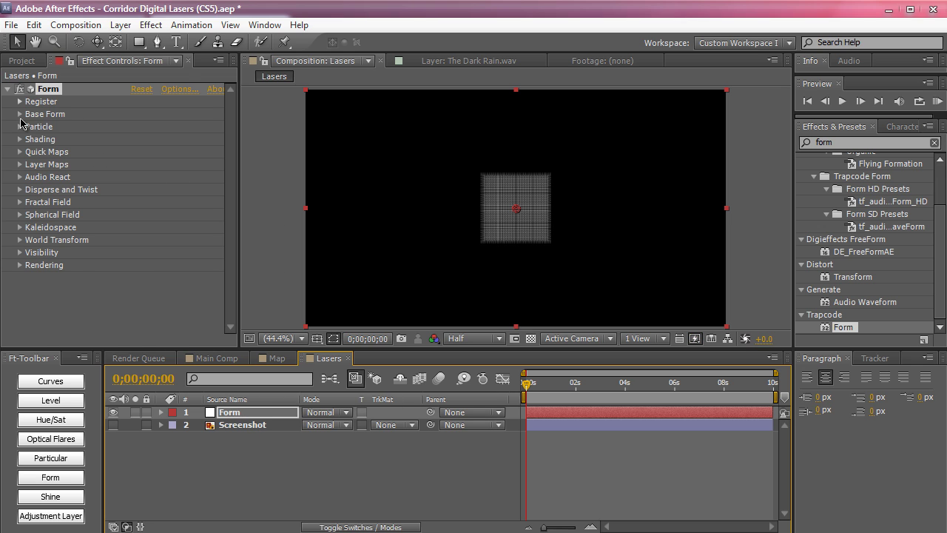
left_click(19, 115)
left_click_drag(239, 110, 268, 111)
Switch to the browser and play the laser breakdown in the making-of video from 1:27
key("alt+Tab")
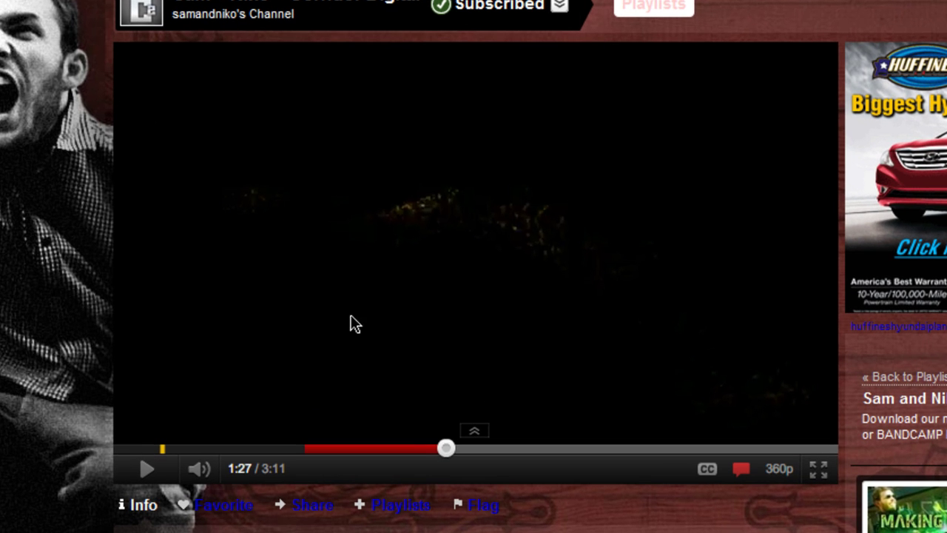
left_click(361, 274)
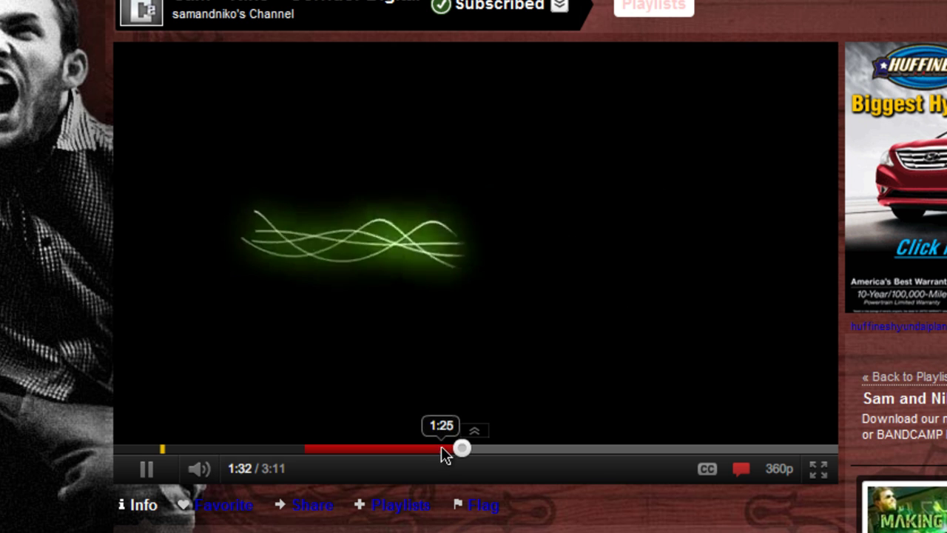
left_click(420, 276)
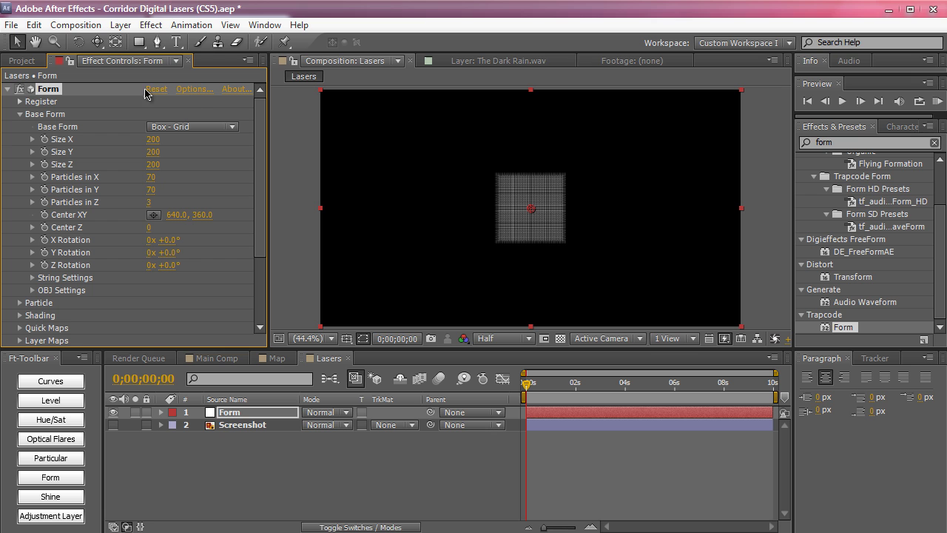
Create a 50mm two-node camera named Camera and move it closer to the particle grid
left_click(120, 25)
mouse_move(331, 41)
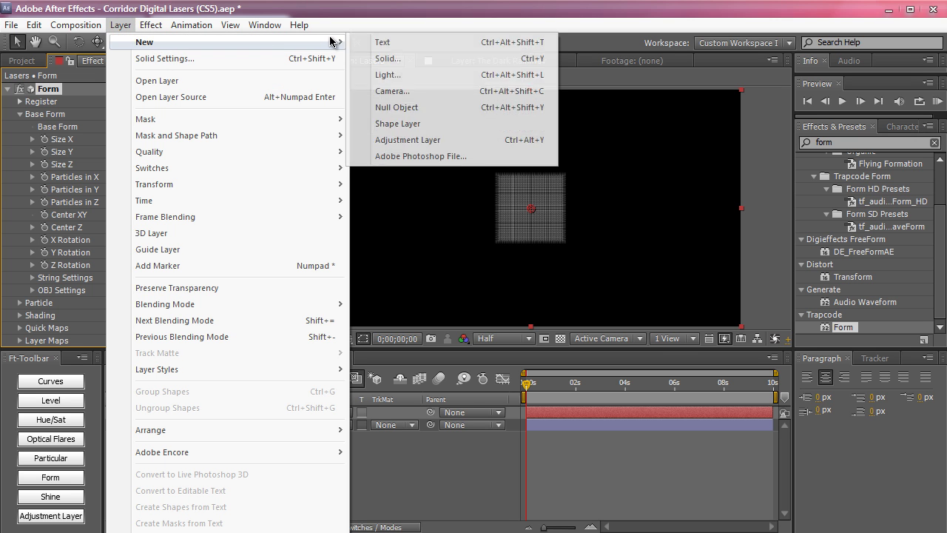
left_click(392, 91)
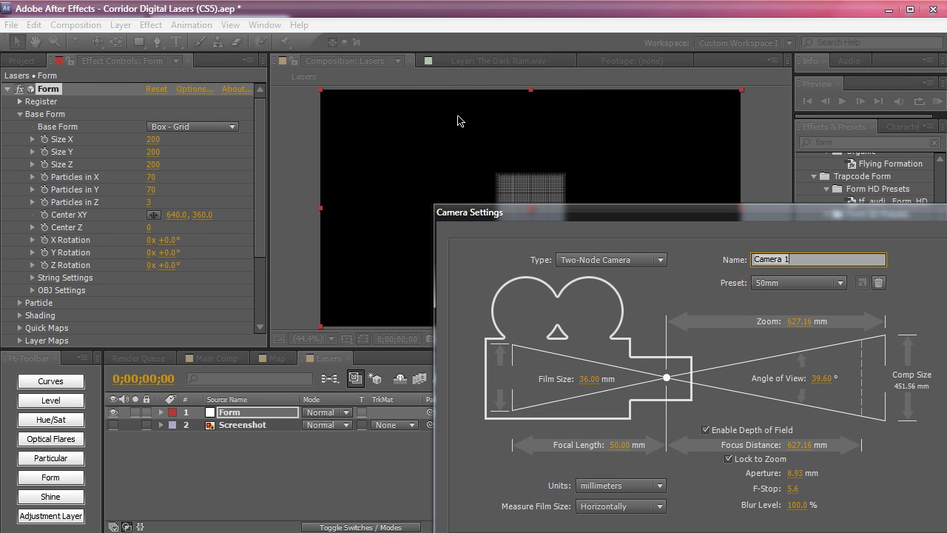
left_click_drag(481, 212, 400, 117)
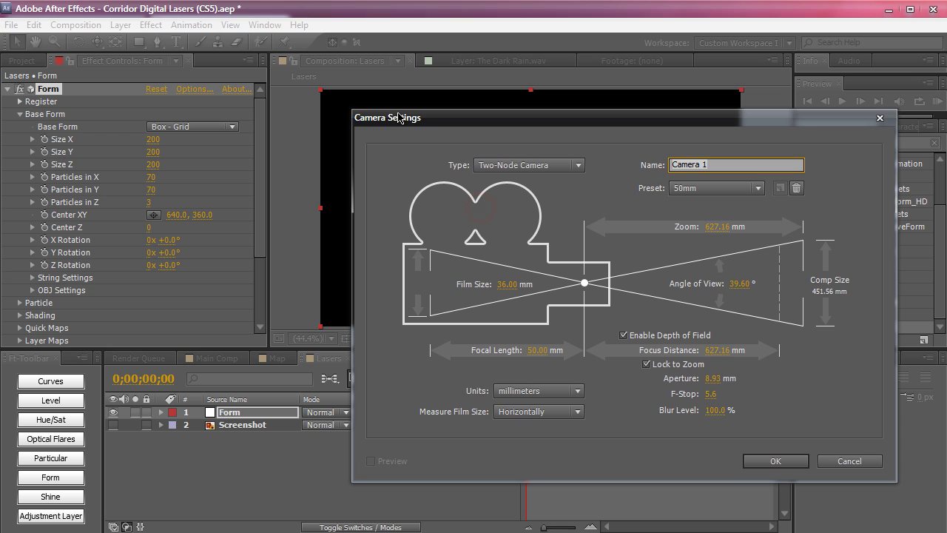
type("Camera")
key("Return")
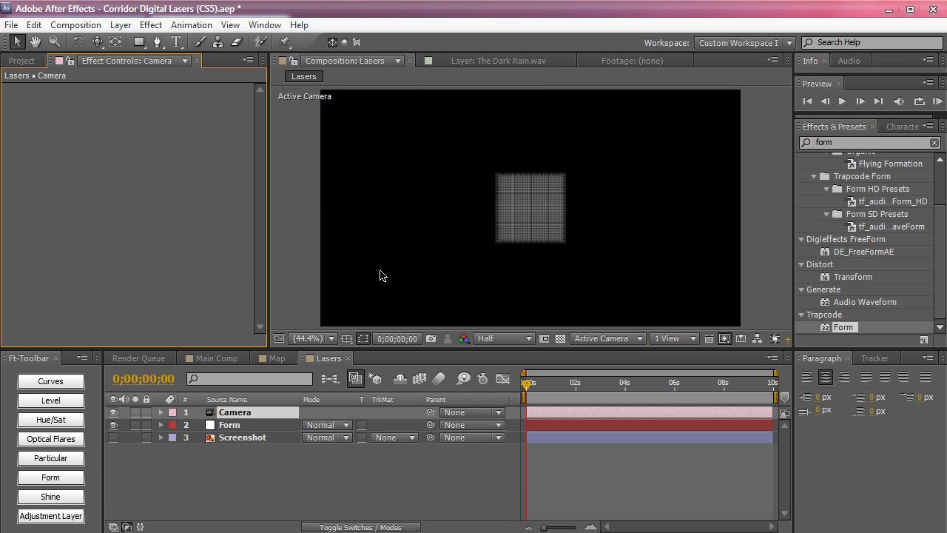
key("c")
left_click_drag(533, 265, 537, 319)
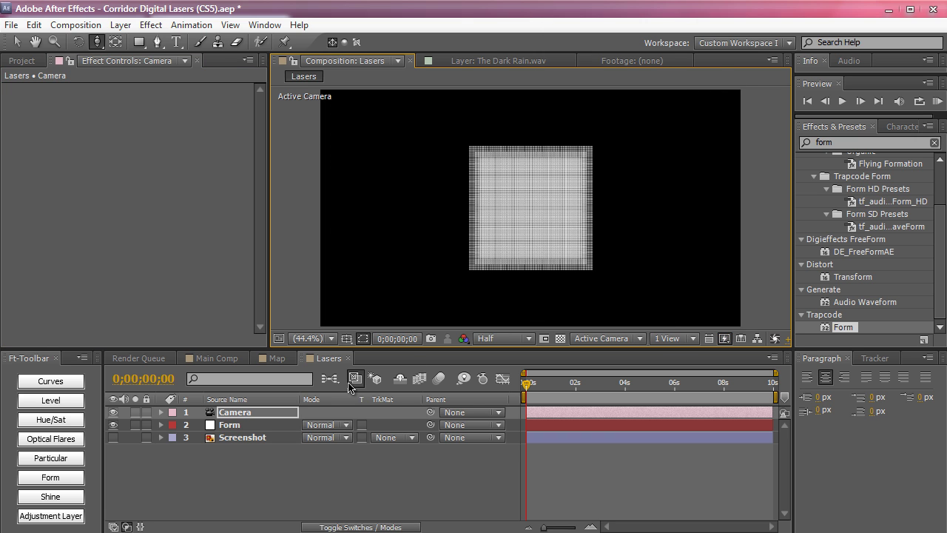
Change the Form layer's base form to Box - Strings, with Size X 610 and Size Y 70
left_click(260, 427)
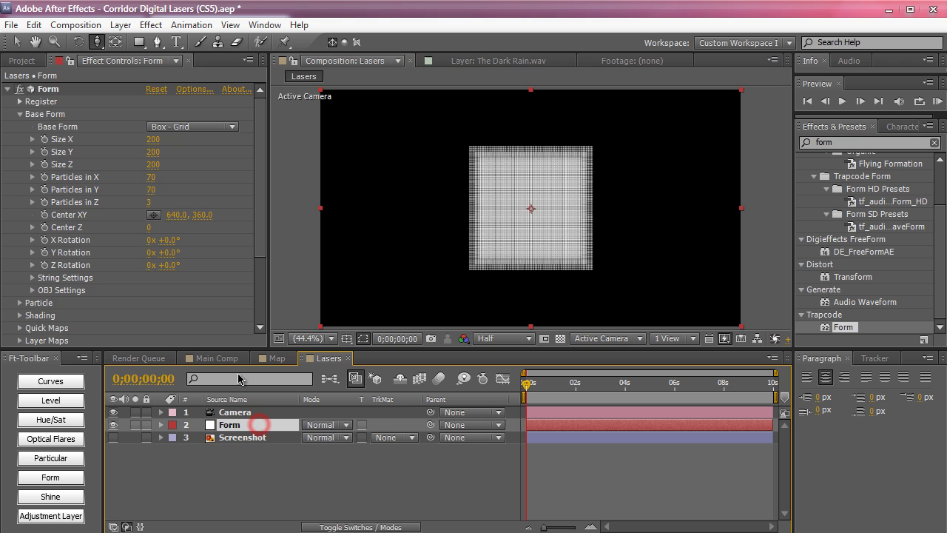
left_click(192, 127)
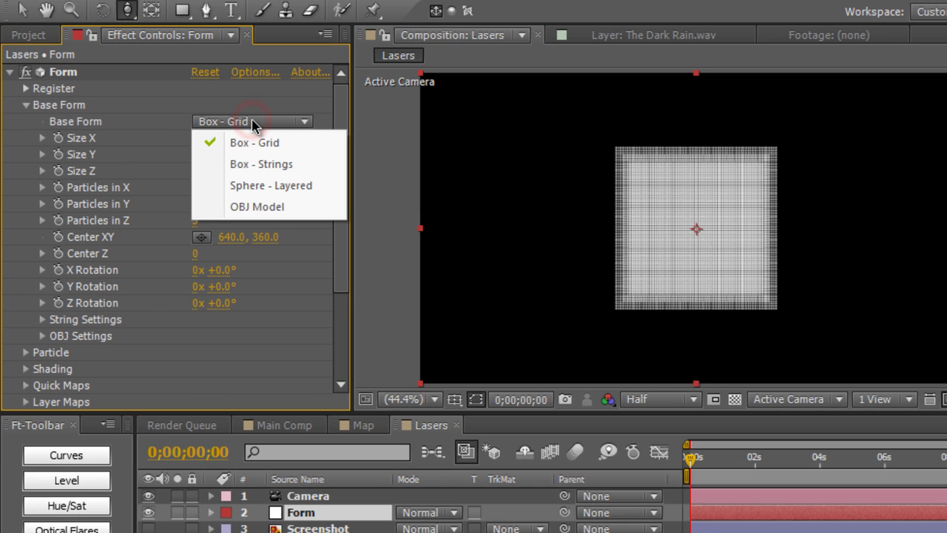
left_click(258, 163)
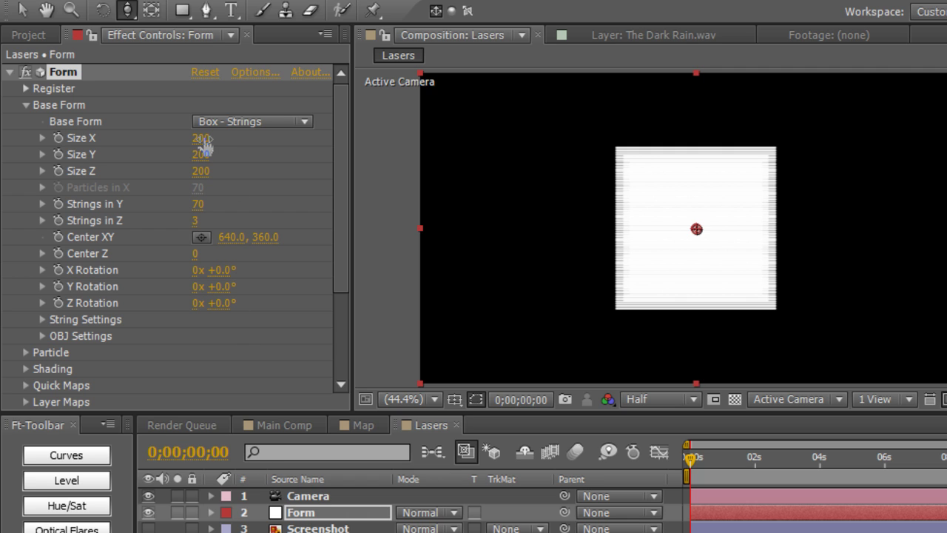
left_click_drag(202, 146, 244, 140)
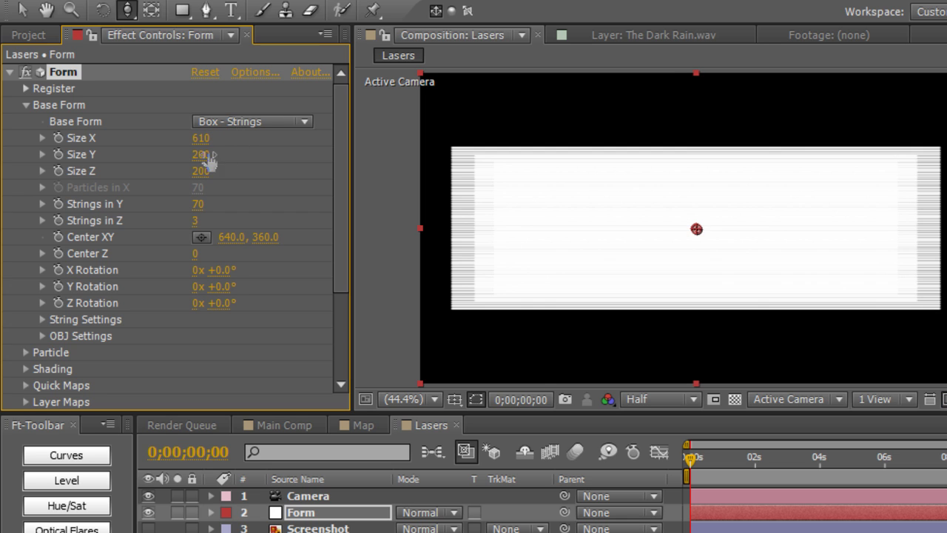
left_click_drag(191, 154, 190, 157)
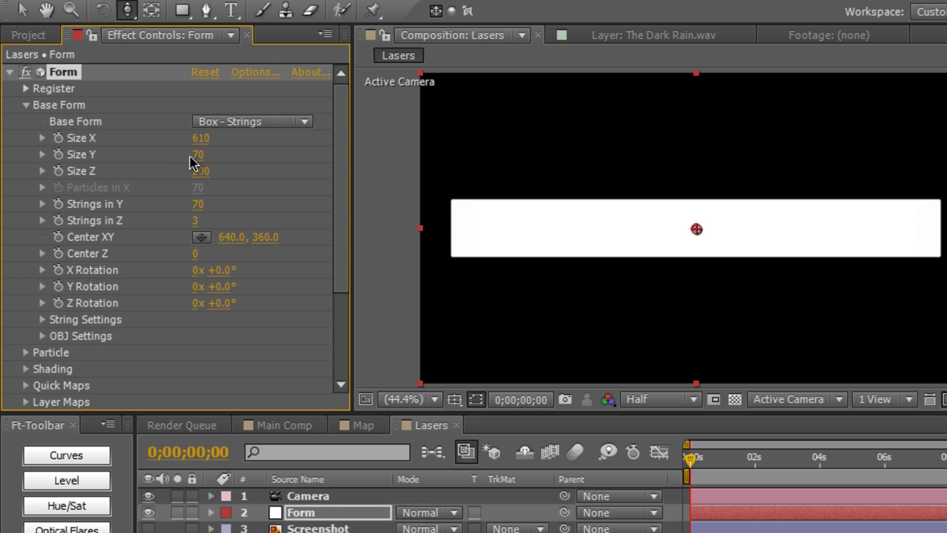
Set Strings in Z to 1 and Strings in Y to 8, and move the camera closer to the strings
left_click(197, 222)
type("1")
key("Return")
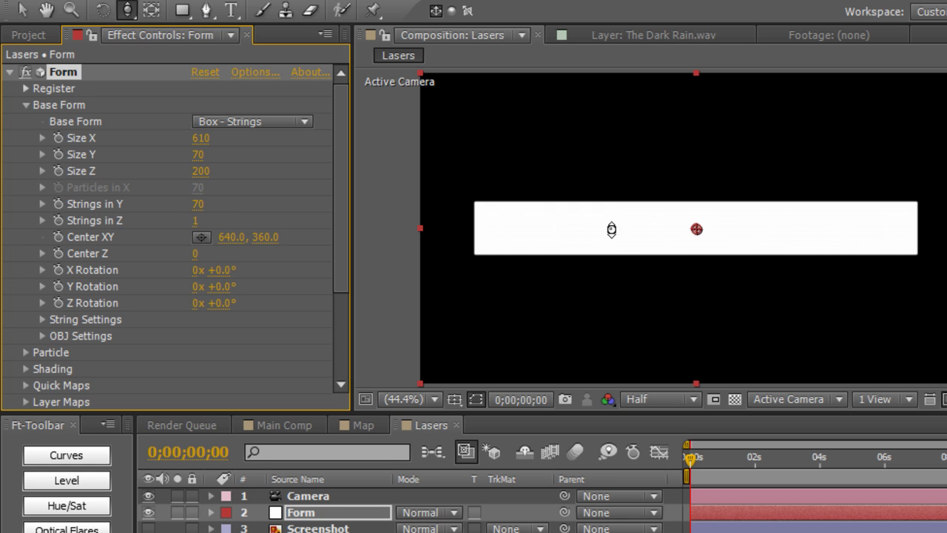
left_click(196, 203)
left_click_drag(186, 208, 142, 212)
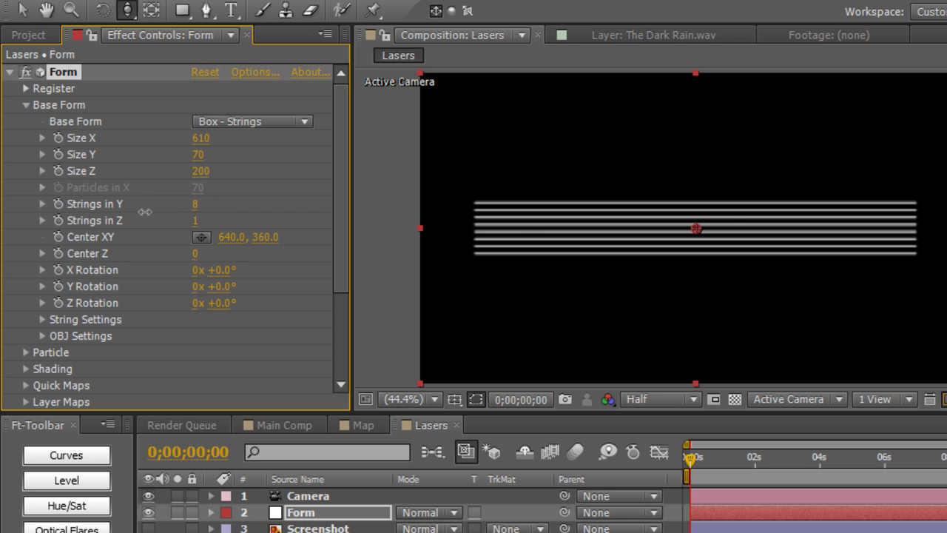
left_click_drag(612, 275, 613, 198)
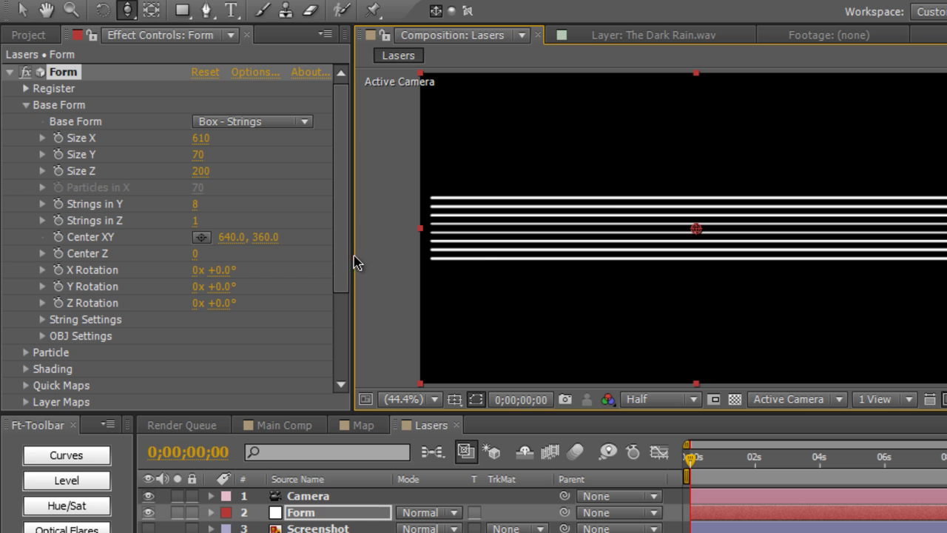
Set the Form effect's Twist to 17 in the Disperse and Twist settings
left_click_drag(342, 229, 340, 293)
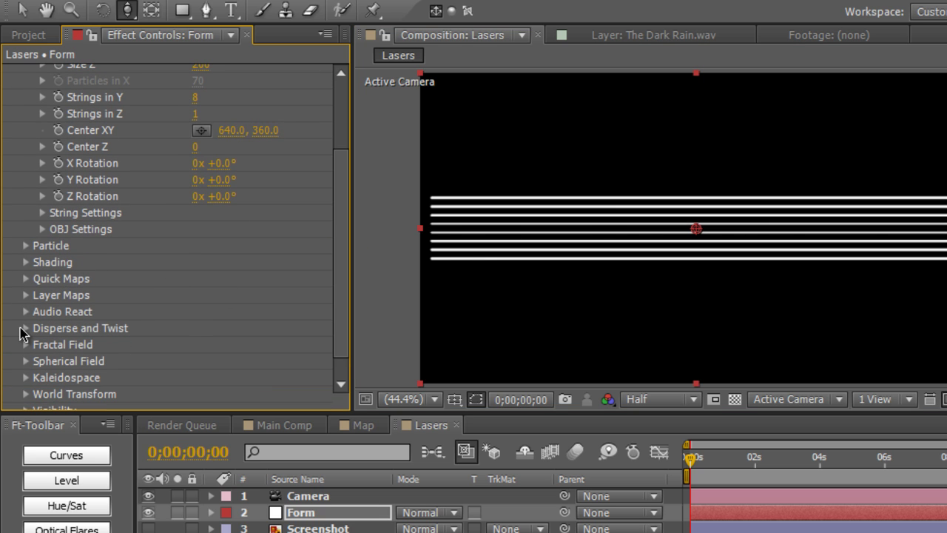
left_click(25, 329)
left_click(24, 329)
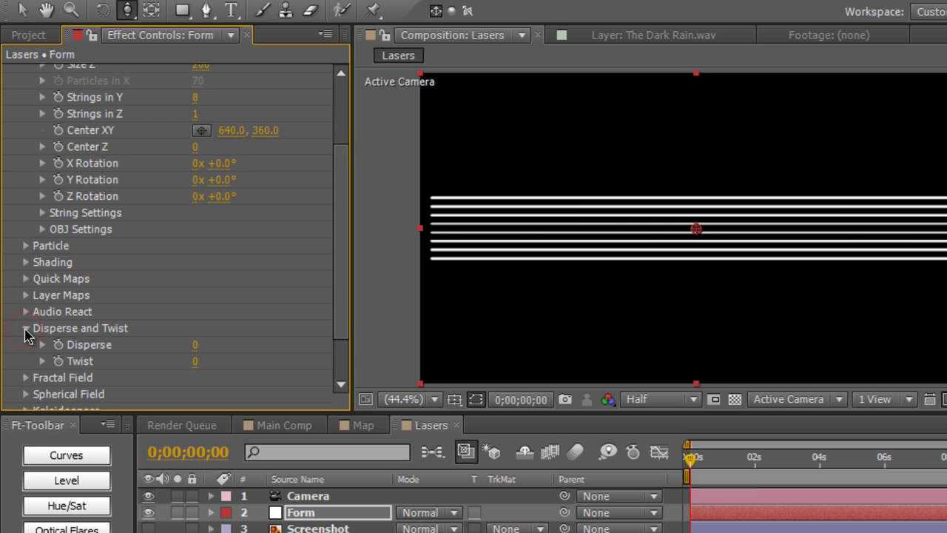
mouse_move(195, 361)
left_mouse_down()
mouse_move(305, 352)
mouse_move(343, 363)
left_mouse_up()
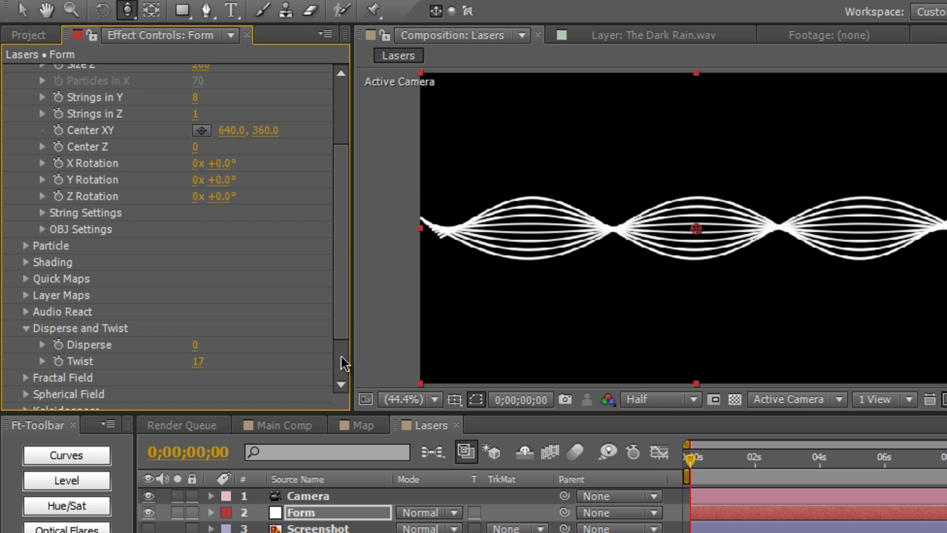
Set both Affect Size and Affect Opacity to 1 in Form's Fractal Field settings
scroll(345, 292, "down", 2)
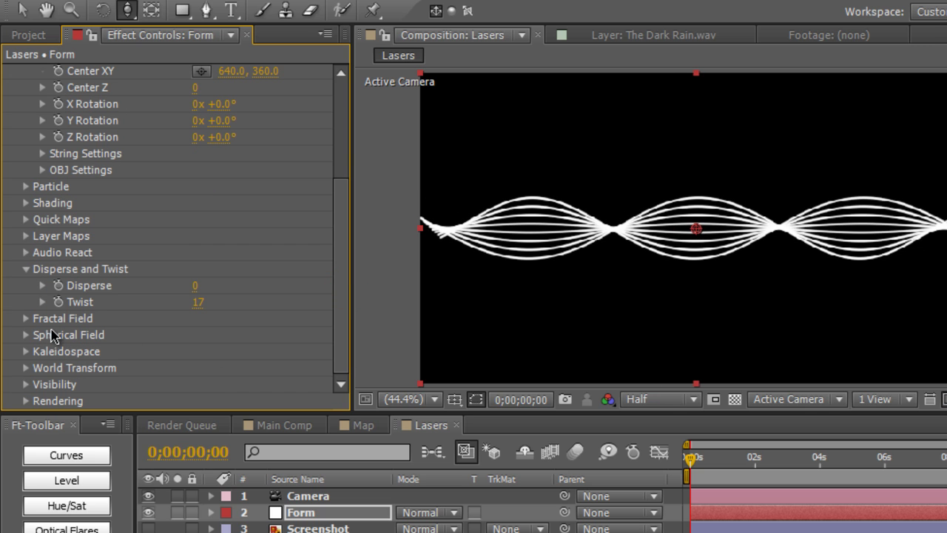
left_click(25, 319)
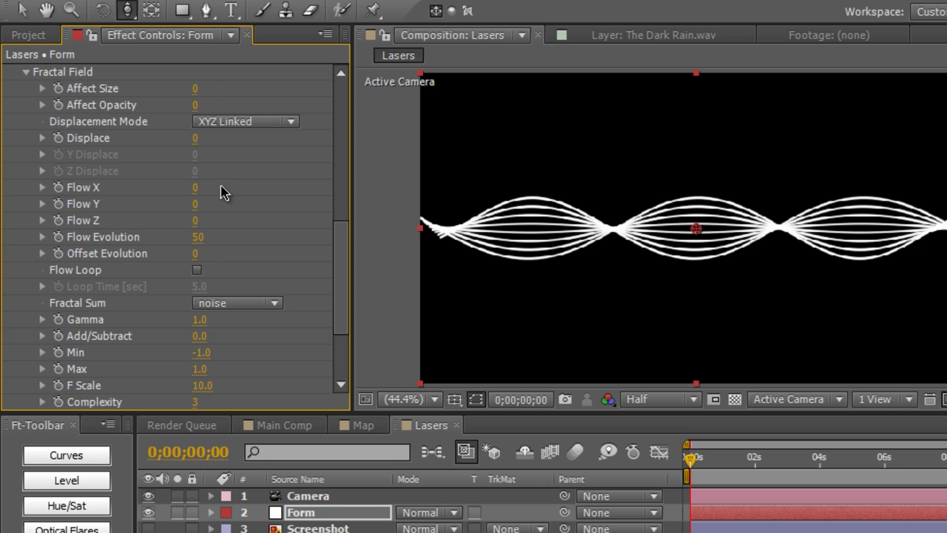
left_click(195, 89)
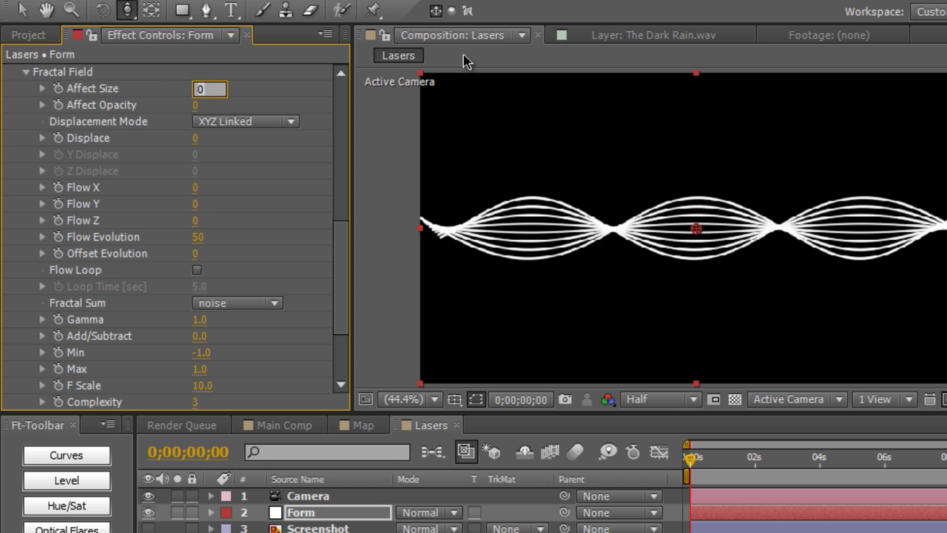
key("Tab")
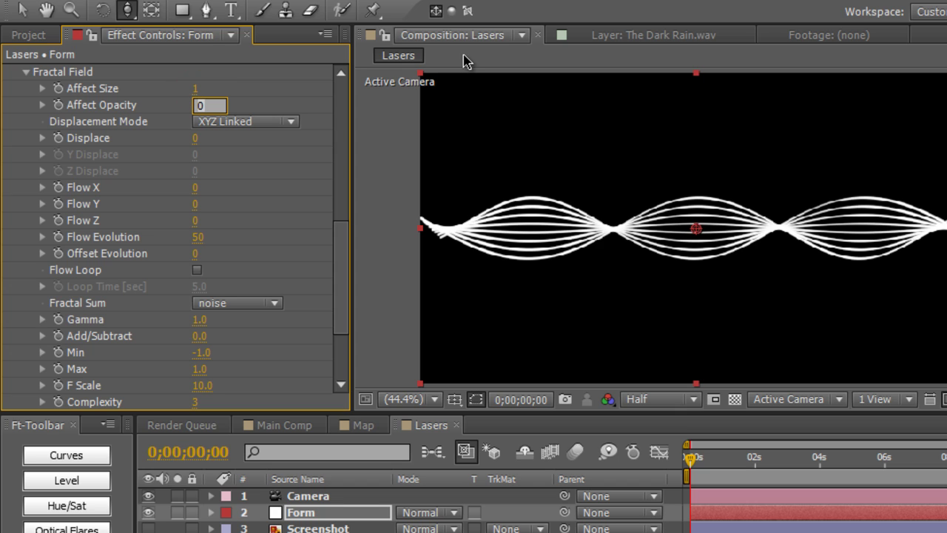
type("1")
key("Return")
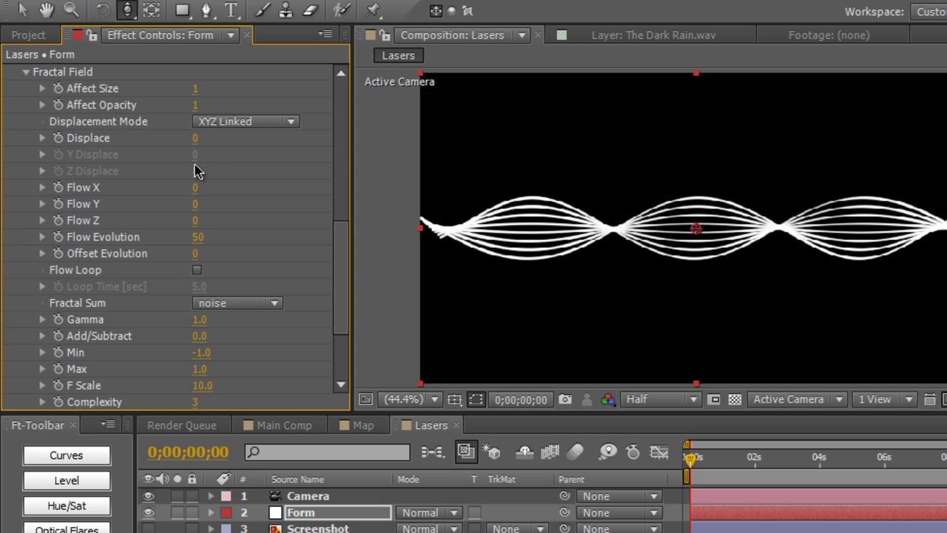
Set the Fractal Field Displace to 62 and scrub through time to check the strings' motion
mouse_move(193, 140)
left_mouse_down()
mouse_move(280, 133)
mouse_move(268, 134)
left_mouse_up()
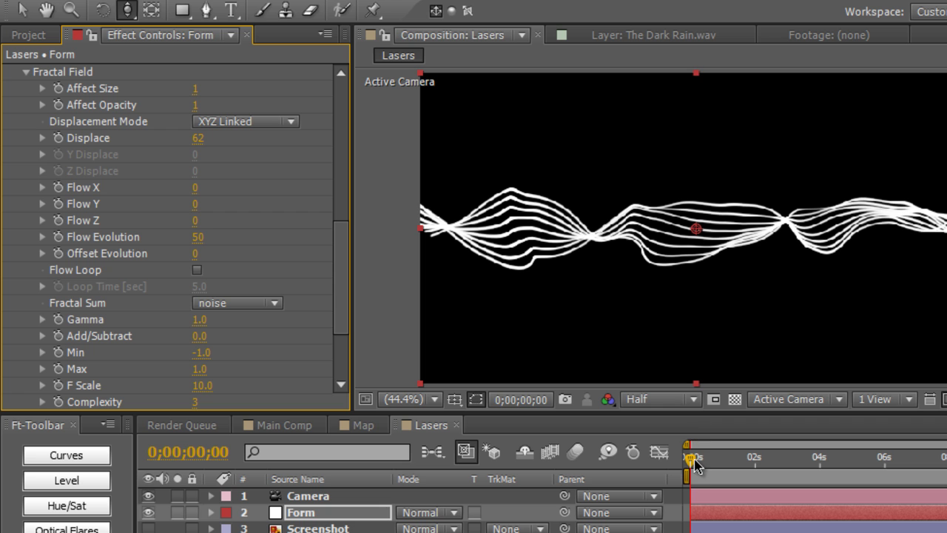
left_click_drag(692, 458, 815, 466)
left_click(713, 401)
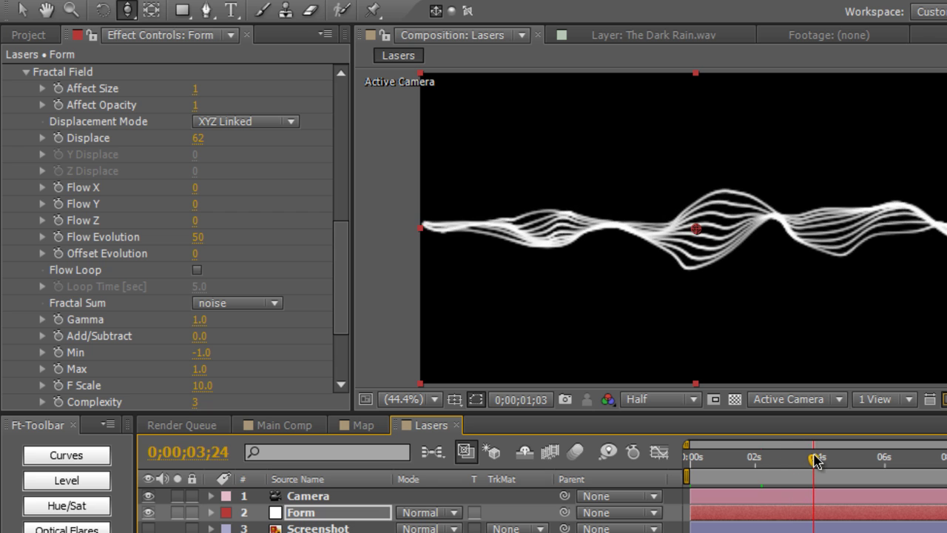
Set the Fractal Field Flow Evolution to 25 and scrub through time to check the slower motion
left_click(196, 238)
type("25")
key("Return")
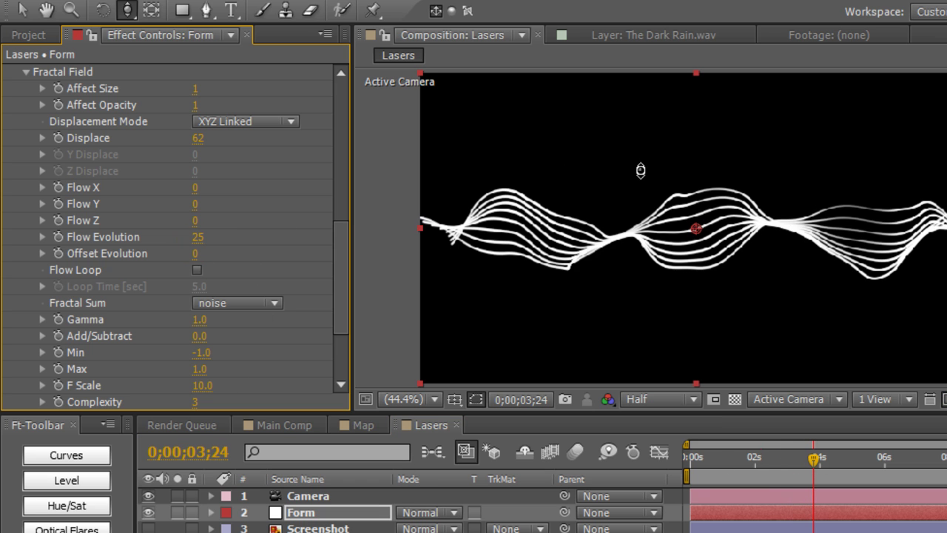
left_click_drag(712, 458, 794, 460)
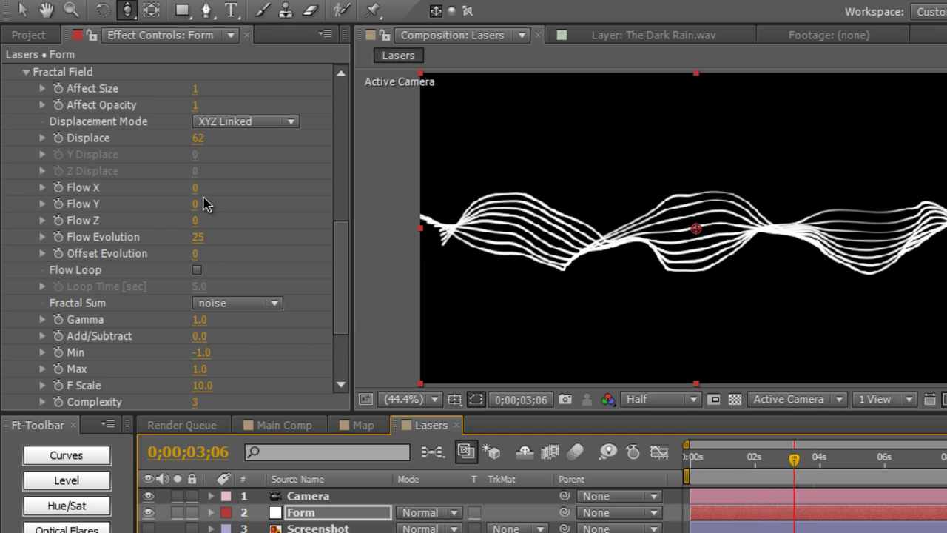
Set the Fractal Field Flow X to 82 and scrub through time to check the sideways flow
left_click_drag(194, 187, 280, 181)
left_click(715, 459)
left_click_drag(709, 462, 778, 457)
Pull the camera back until the whole string beam fits in the frame, and scrub through its animation
key("c")
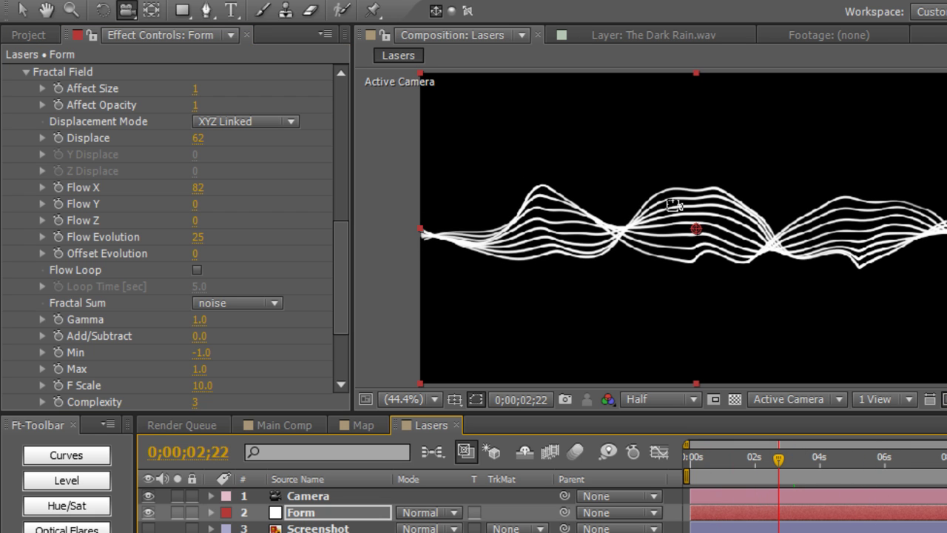
left_click_drag(675, 196, 672, 222)
left_click(703, 458)
left_click_drag(704, 465, 735, 466)
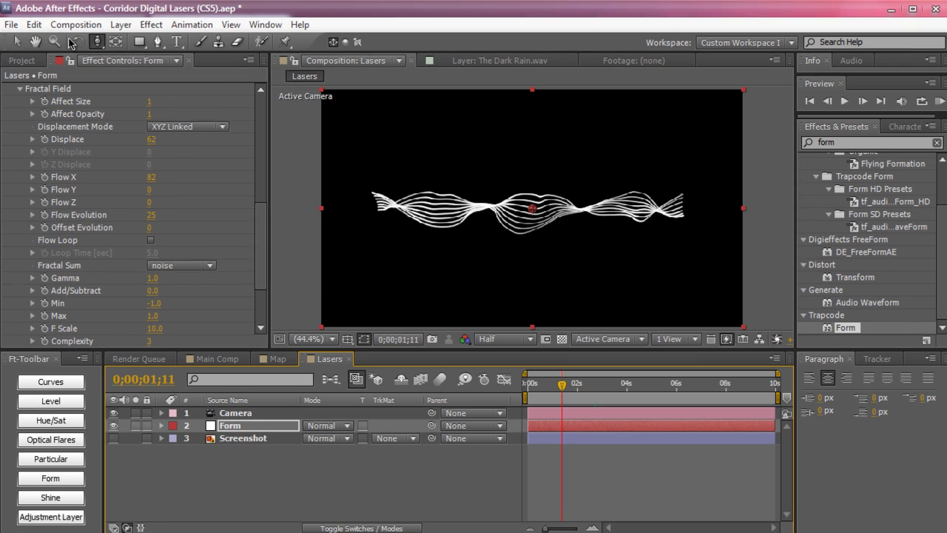
Create a composition named Firing Map at 1280 x 720 px, 29.97 fps and 10 seconds long
left_click(75, 24)
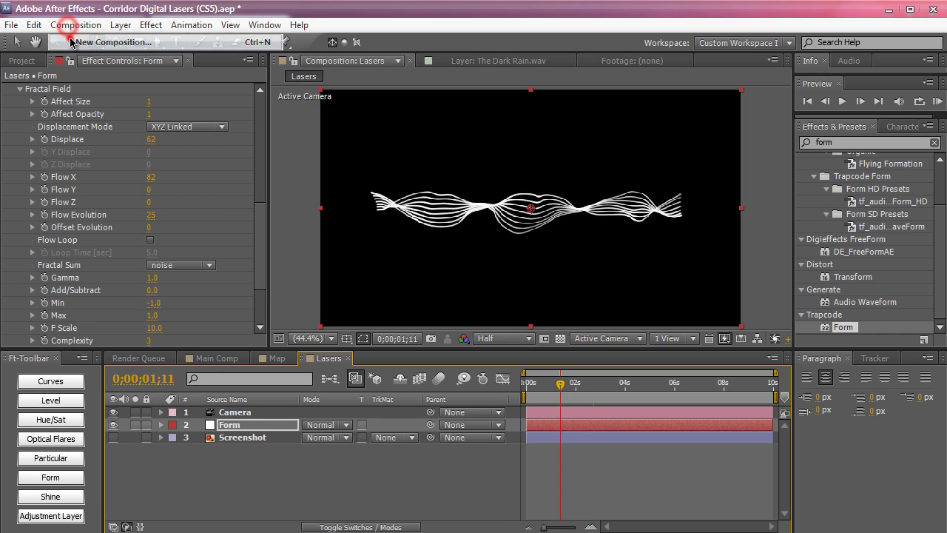
left_click(71, 41)
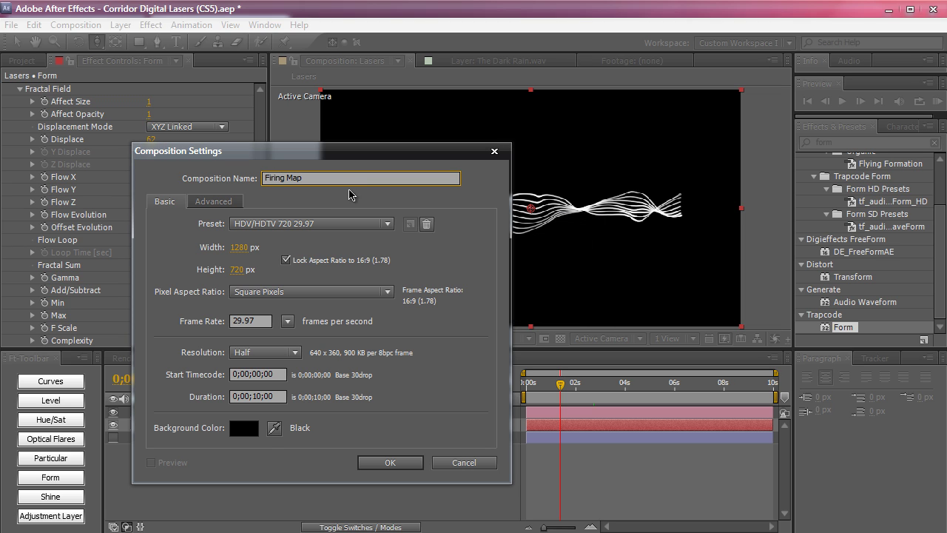
left_click(412, 463)
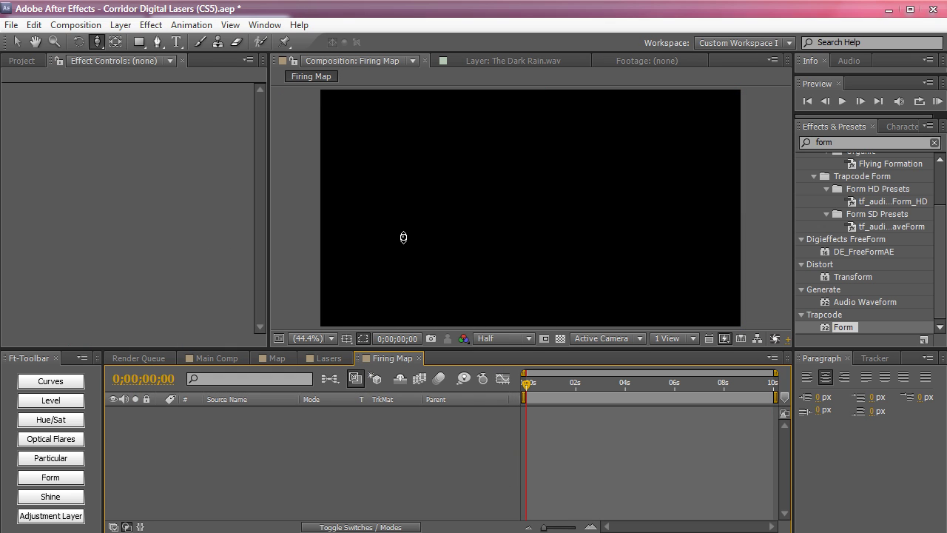
Add a white, comp-size solid named Firing Map to the Firing Map composition
key("ctrl+y")
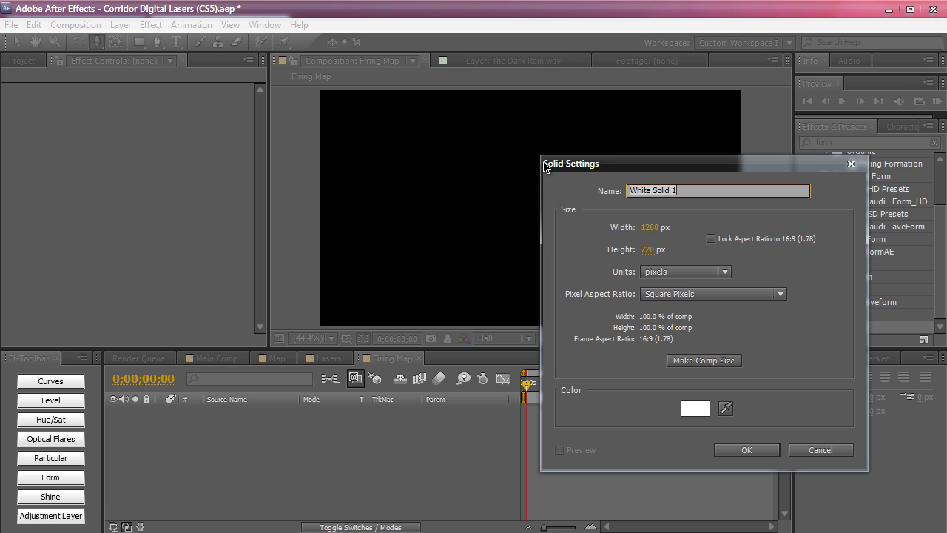
left_click_drag(543, 165, 453, 166)
type("Firing Map")
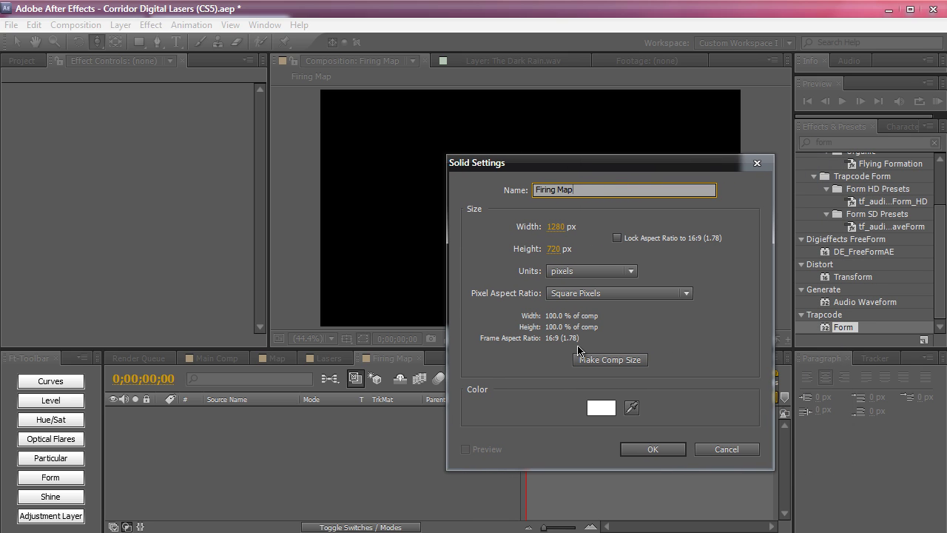
left_click(632, 358)
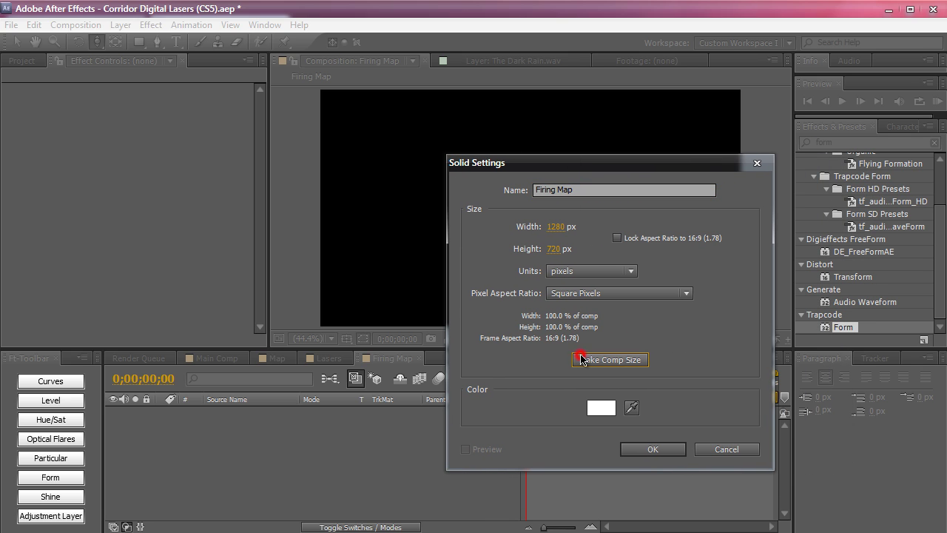
left_click(643, 447)
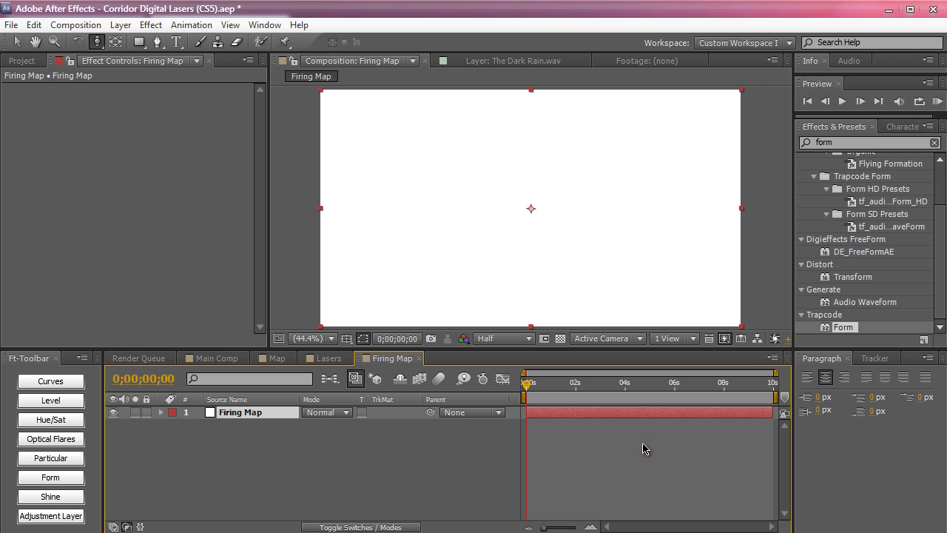
Find the Linear Wipe transition effect and apply it to the Firing Map solid
left_click_drag(526, 385, 606, 384)
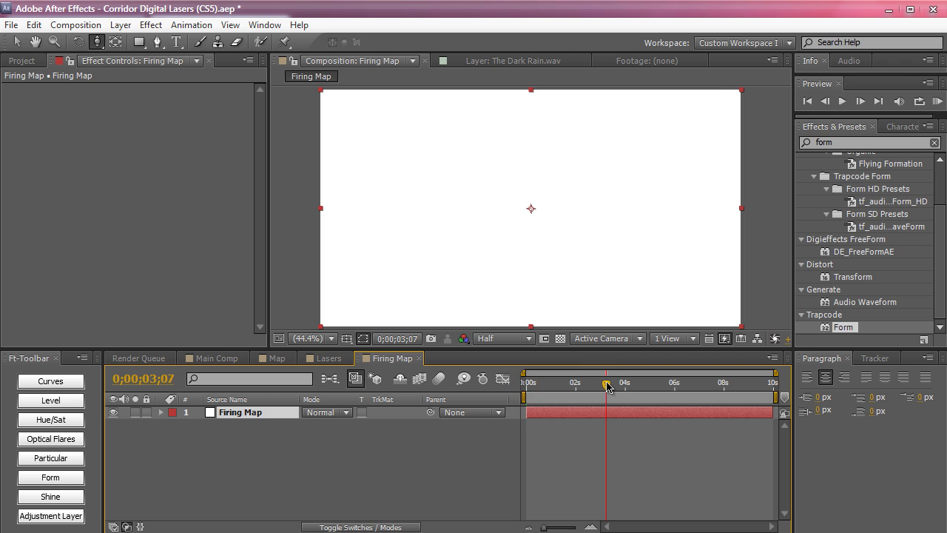
key("ctrl+5")
type("linear wipe")
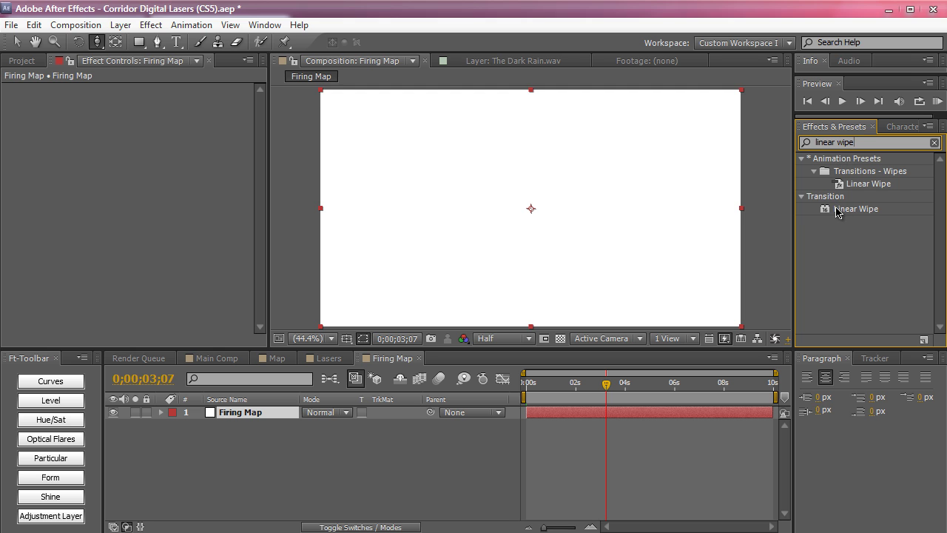
left_click_drag(838, 212, 422, 180)
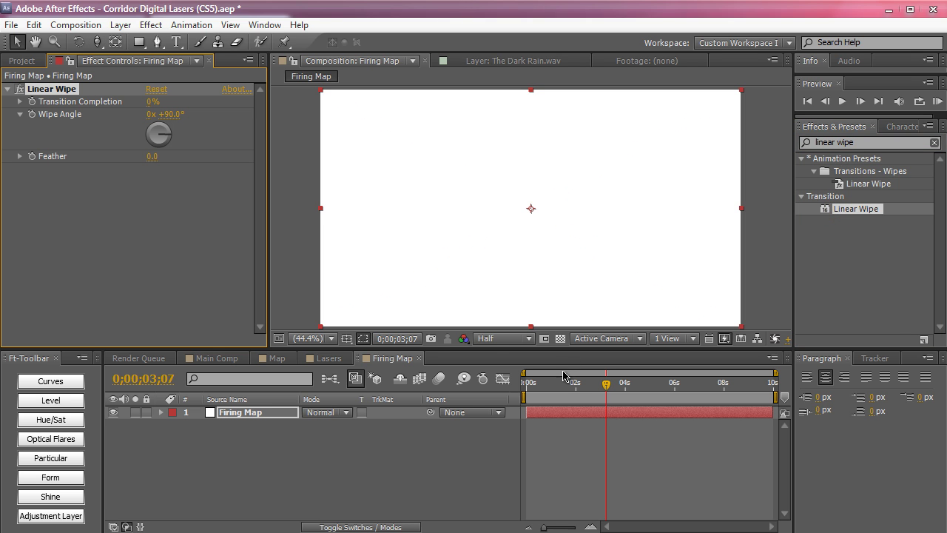
Move the current time to 0;00;01;13 and set the Linear Wipe's Wipe Angle to -90°
mouse_move(562, 376)
left_mouse_down()
mouse_move(550, 381)
mouse_move(562, 382)
left_mouse_up()
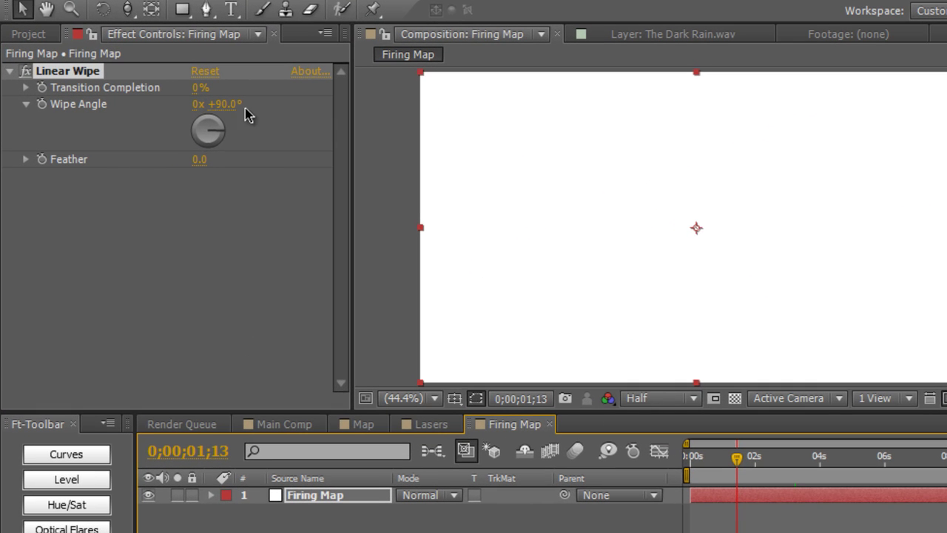
left_click(168, 114)
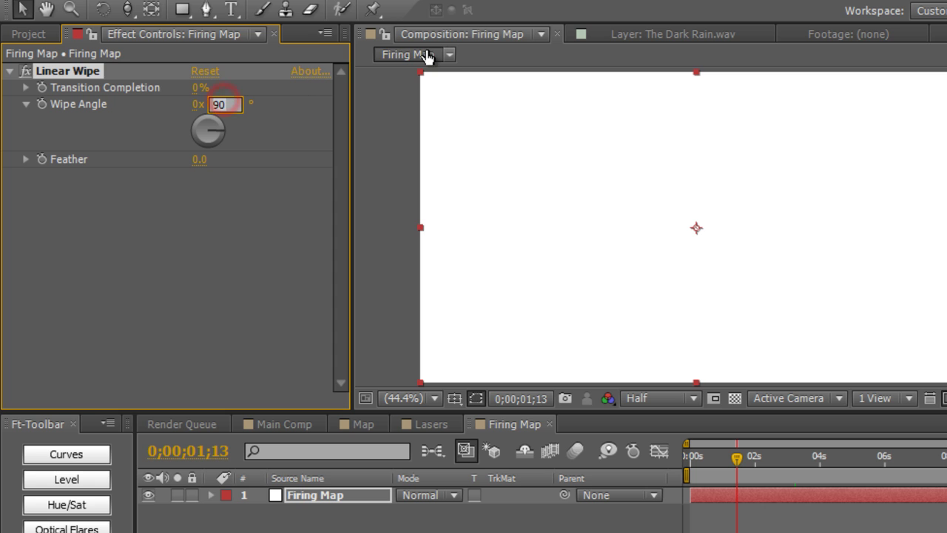
type("-90")
key("Return")
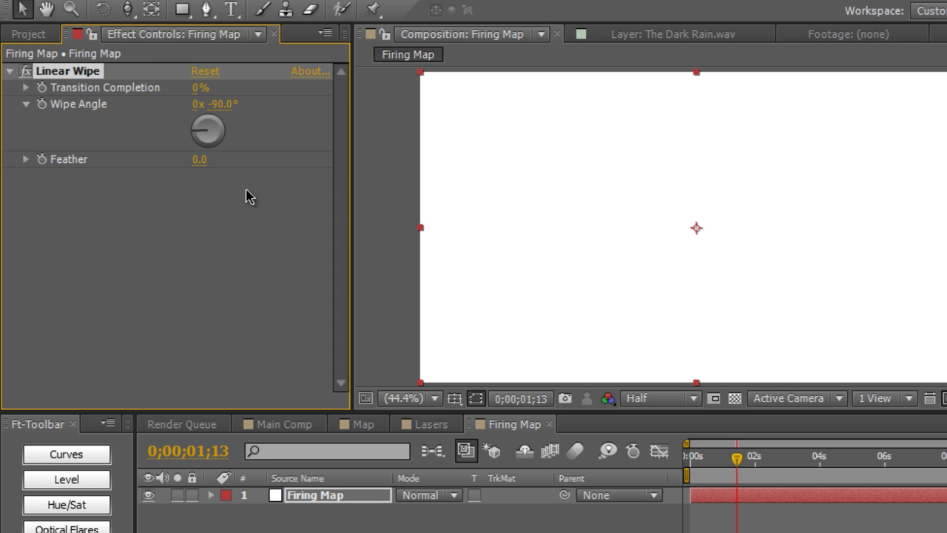
Set the Linear Wipe's Feather to 200
left_click(204, 162)
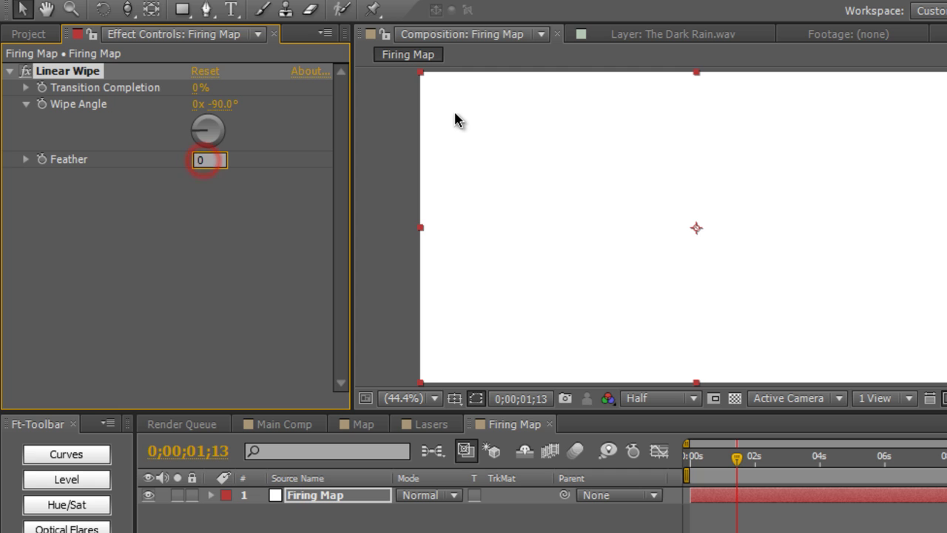
type("200")
key("Return")
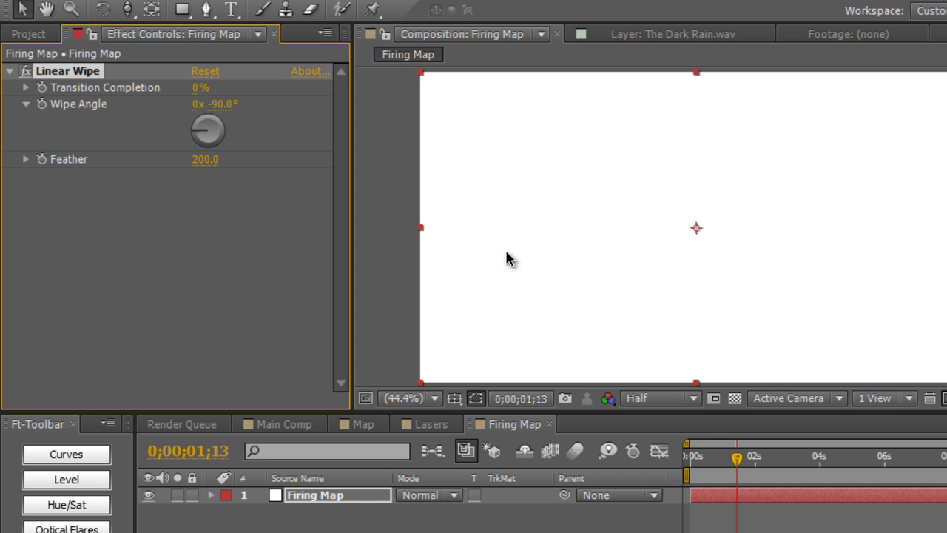
Keyframe the Linear Wipe's Transition Completion at 100% at 0;00;00;00 and reveal the animated property under the Firing Map layer
left_click_drag(727, 463, 683, 468)
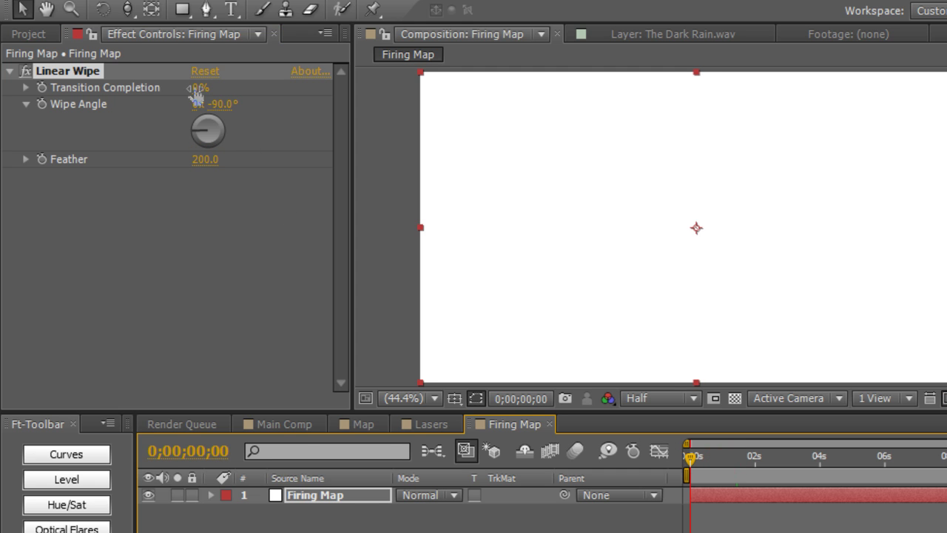
left_click_drag(197, 87, 312, 85)
left_click(42, 87)
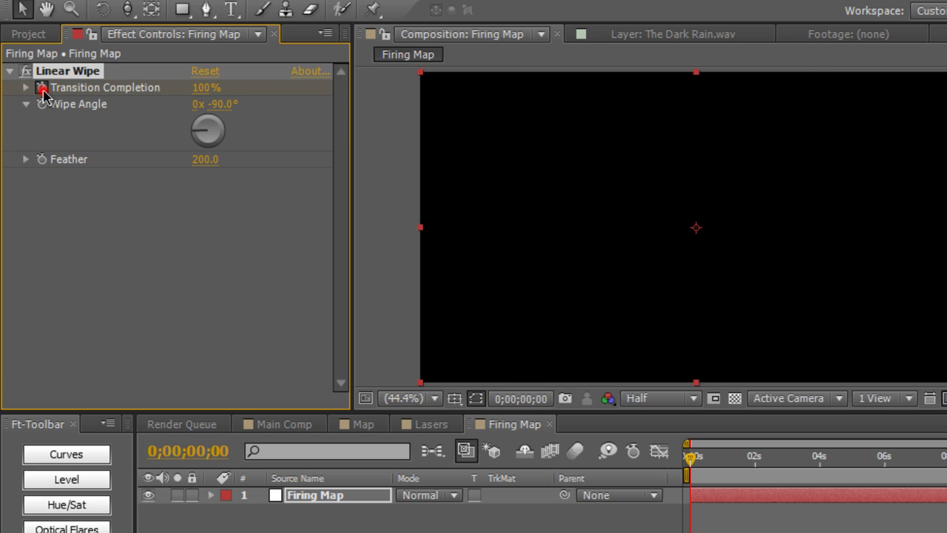
key("u")
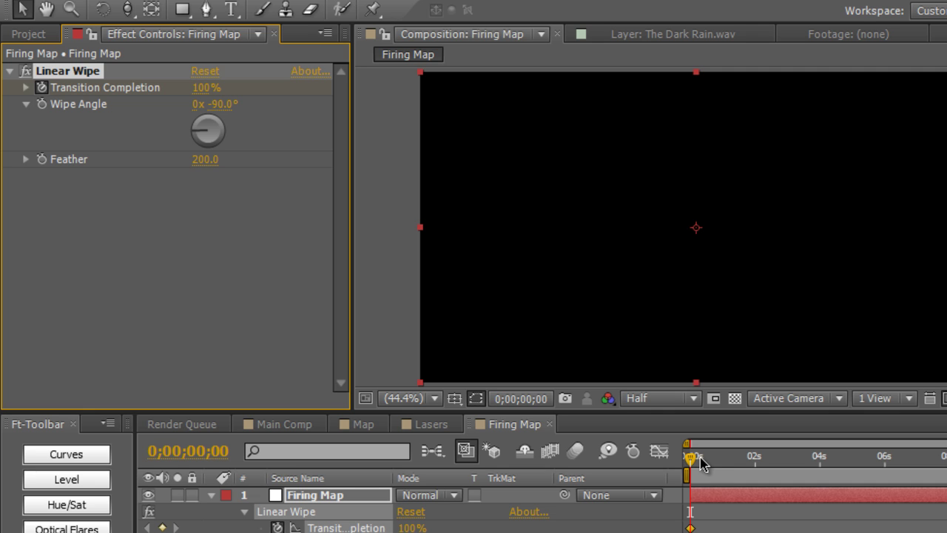
Add a 0% Transition Completion keyframe at 0;00;01;27 and preview the wipe from the start of the composition
left_click_drag(691, 462, 751, 458)
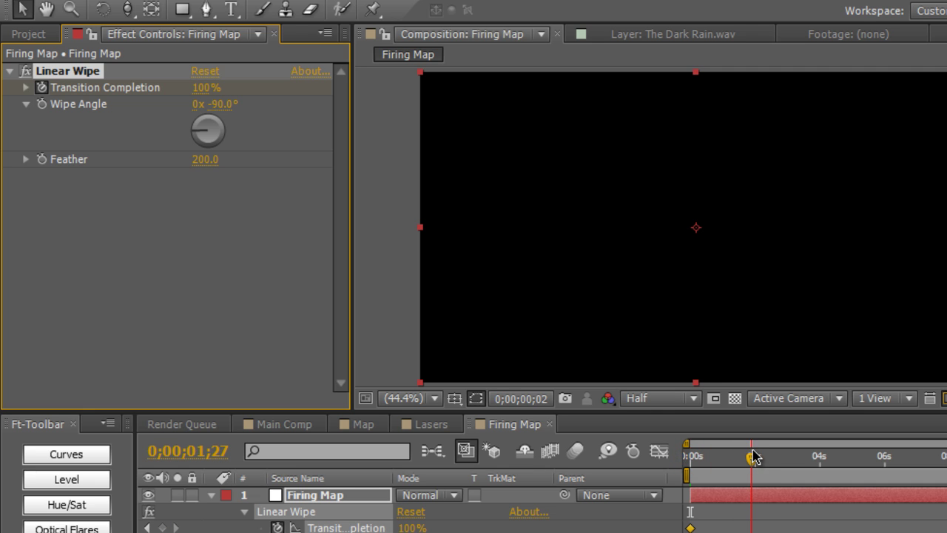
left_click(203, 89)
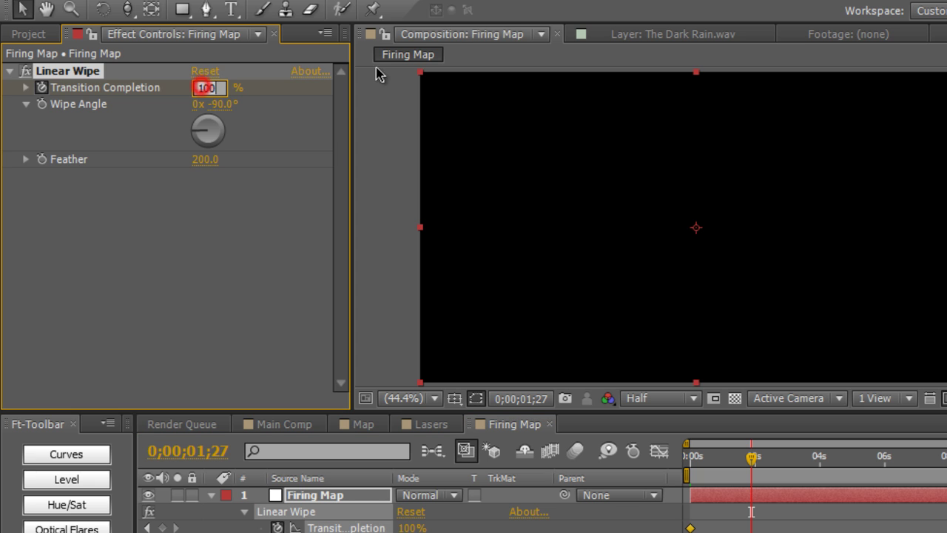
type("0")
key("Return")
left_click(685, 463)
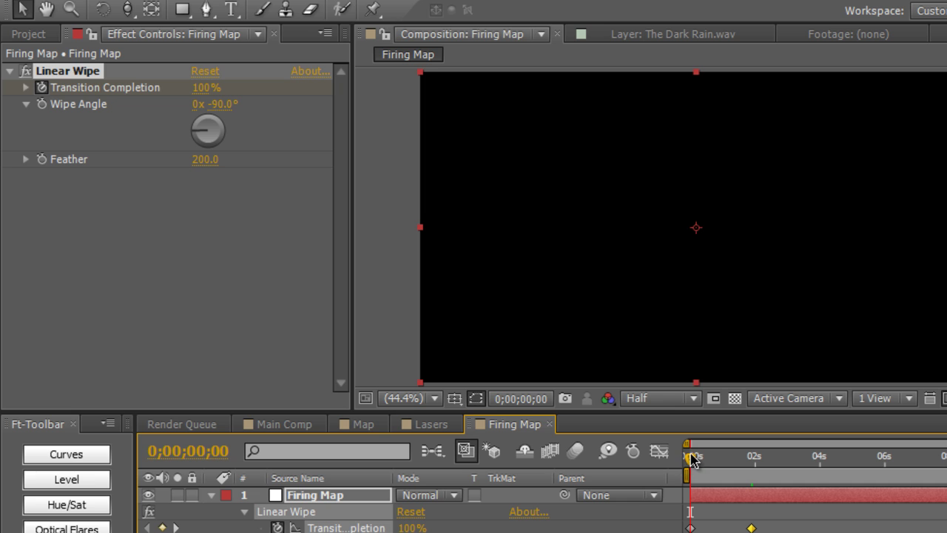
left_click_drag(687, 462, 750, 451)
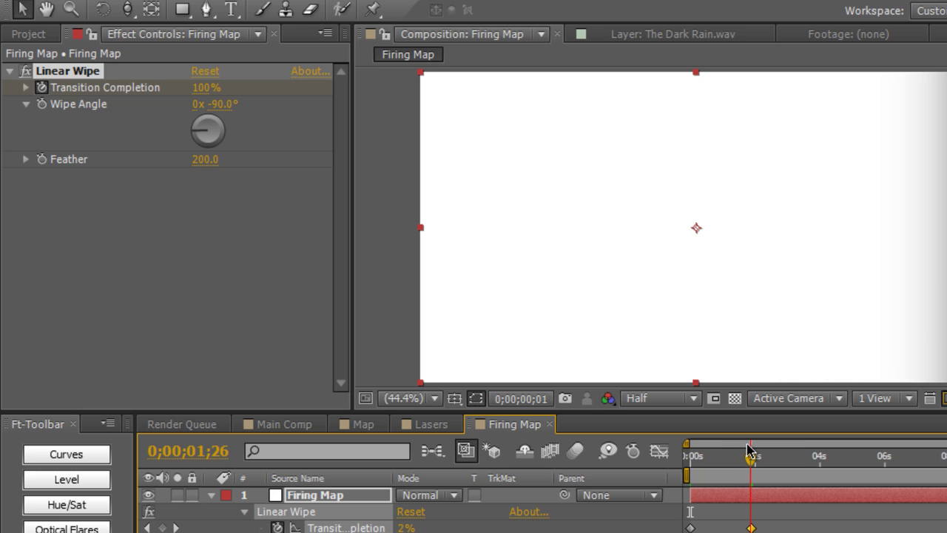
Add Transition Completion keyframes of 0% at 0;00;03;11 and 100% at 0;00;05;07, and preview the whole wipe in and out
left_click_drag(750, 449, 799, 448)
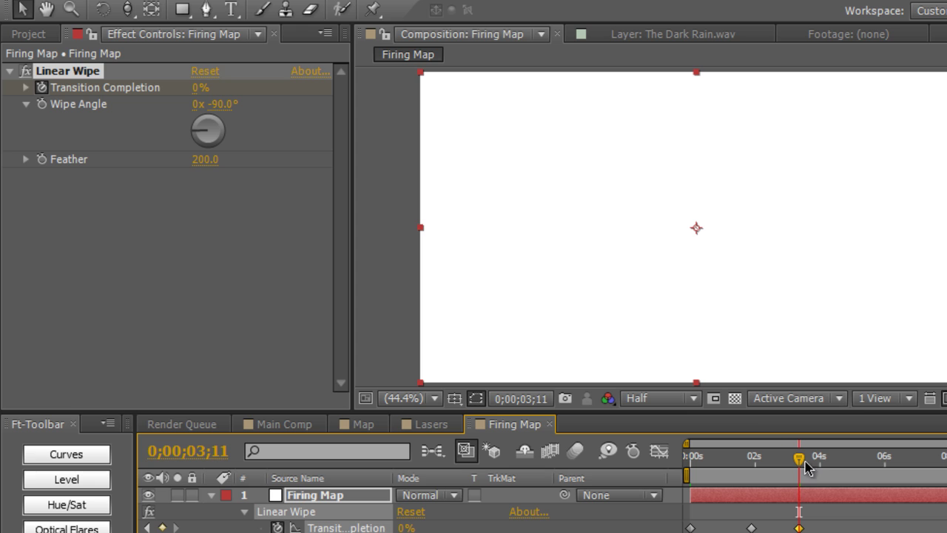
left_click_drag(802, 458, 862, 461)
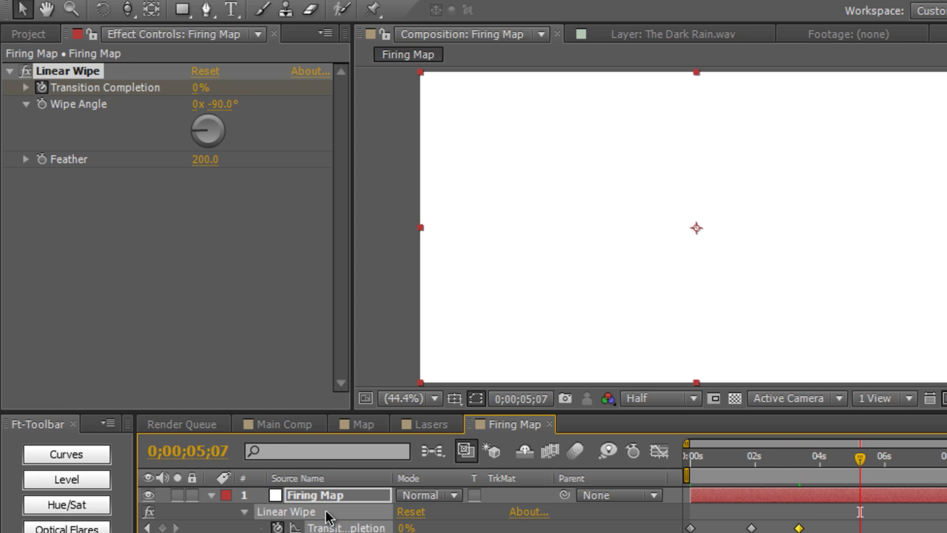
left_click_drag(396, 528, 670, 528)
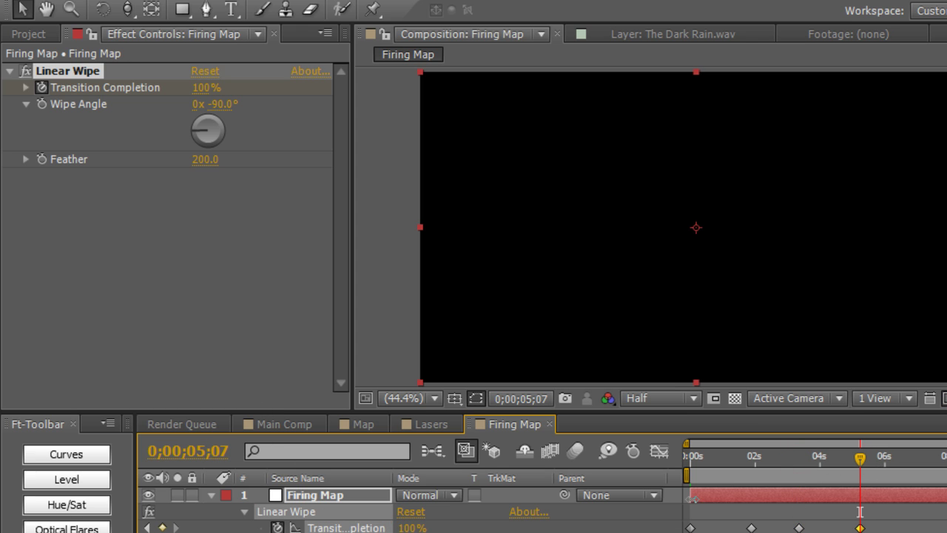
left_click(690, 460)
mouse_move(688, 463)
left_mouse_down()
mouse_move(857, 459)
mouse_move(679, 459)
left_mouse_up()
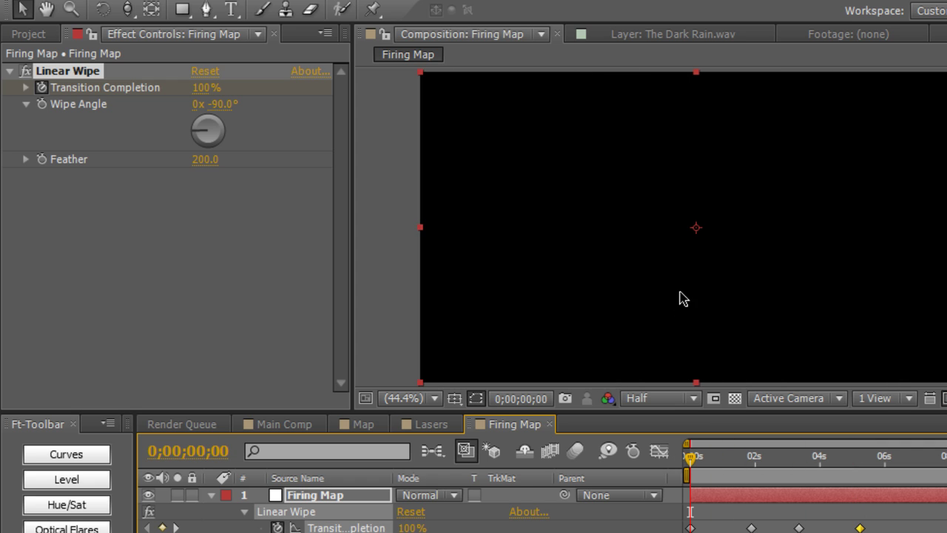
mouse_move(691, 460)
left_mouse_down()
mouse_move(733, 463)
mouse_move(688, 466)
left_mouse_up()
left_click_drag(689, 461, 782, 459)
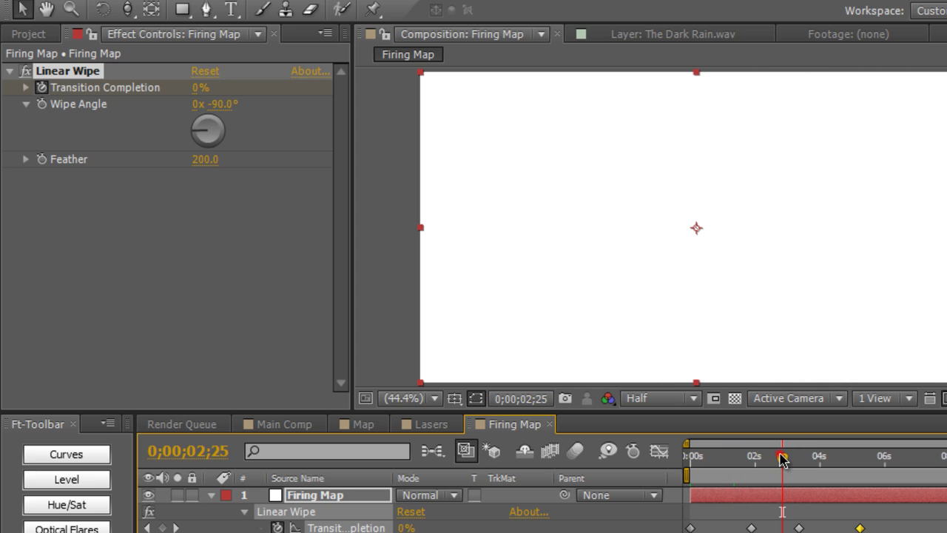
left_click_drag(782, 456, 851, 457)
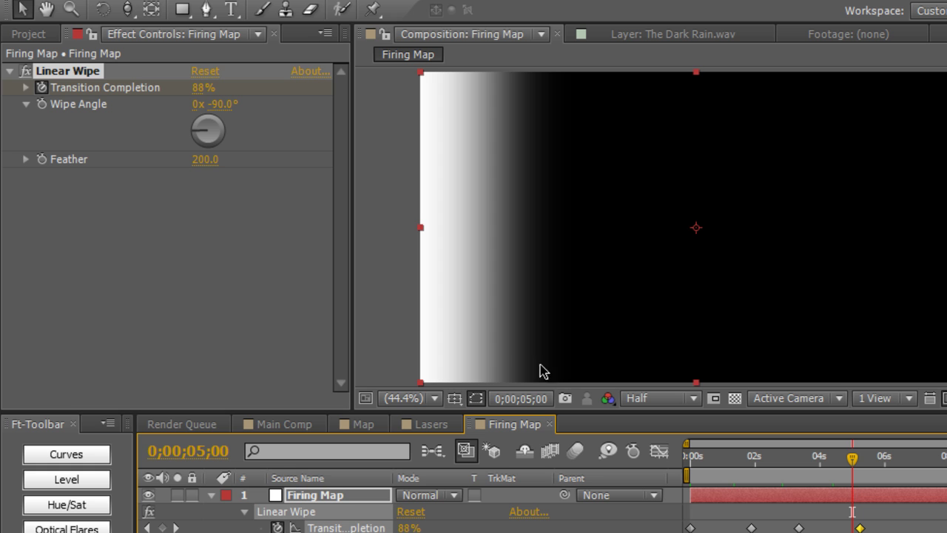
Add the Firing Map composition to the Lasers composition as the lowest layer and hide it
left_click(432, 424)
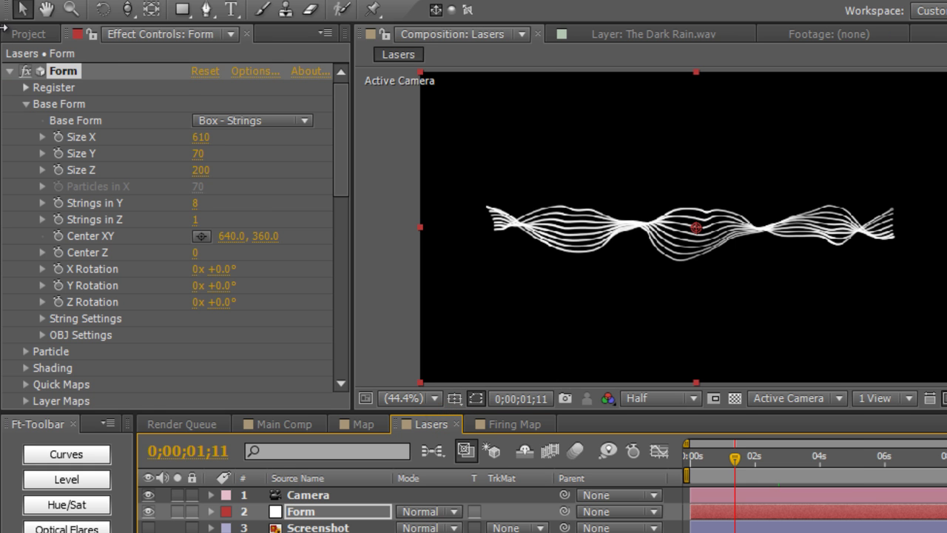
left_click(25, 34)
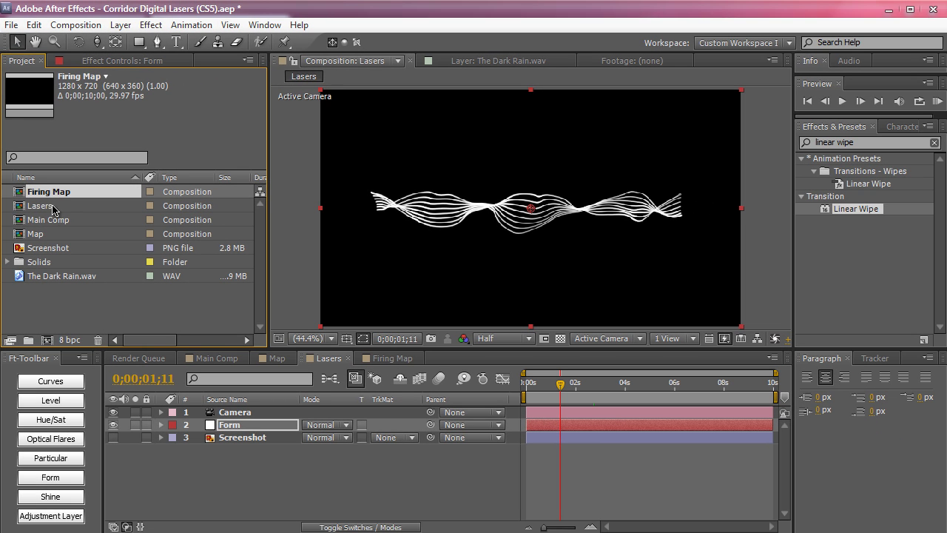
left_click_drag(54, 196, 270, 482)
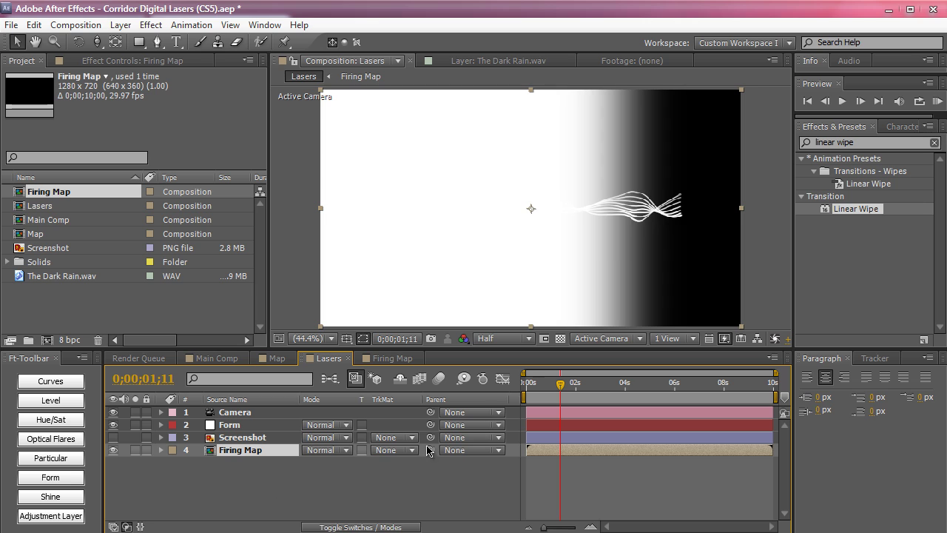
left_click(113, 450)
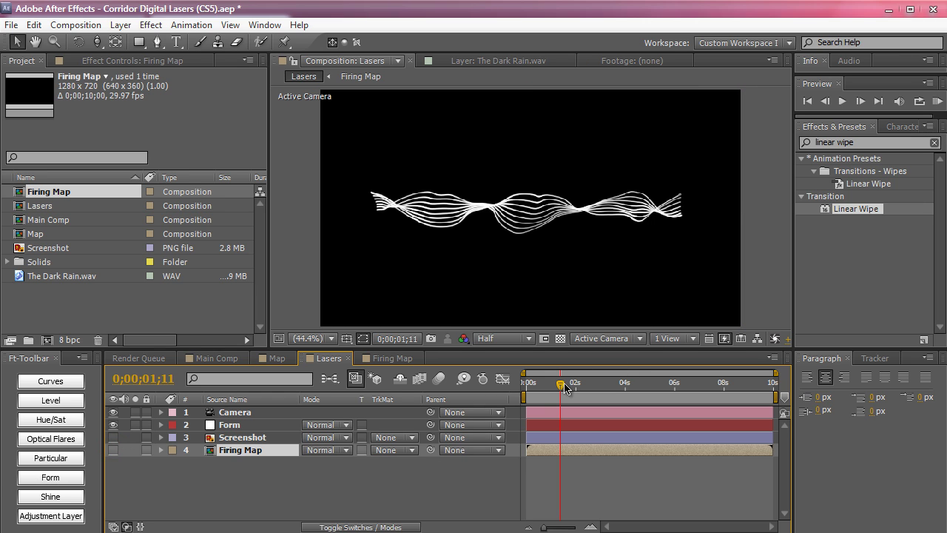
At 0;00;00;27, choose the Firing Map layer as the Color and Alpha layer map in the Form effect
mouse_move(560, 386)
left_mouse_down()
mouse_move(544, 386)
mouse_move(585, 387)
mouse_move(548, 383)
left_mouse_up()
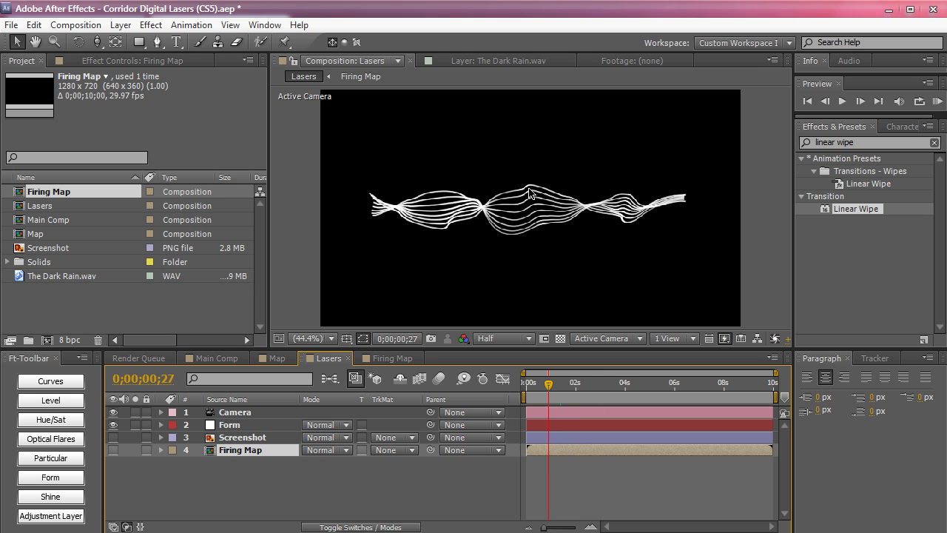
left_click(248, 425)
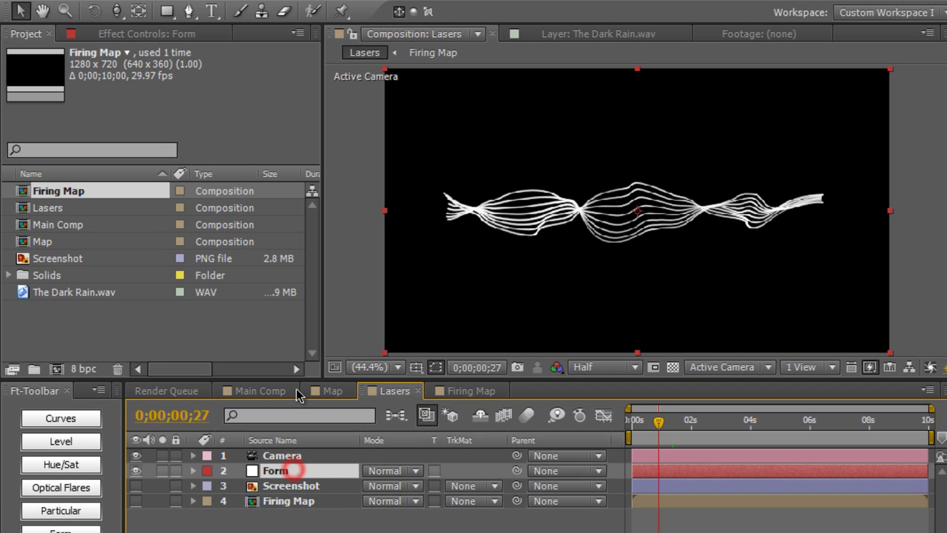
left_click(189, 34)
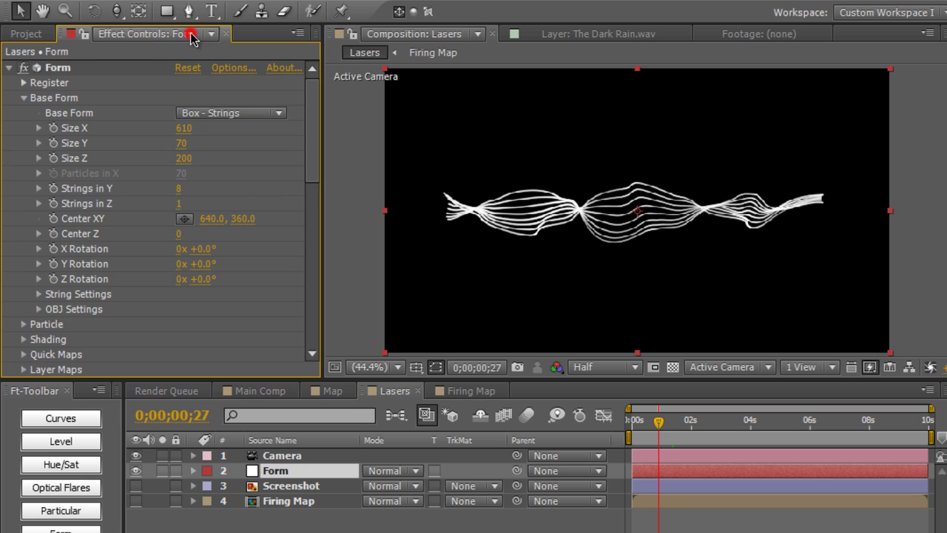
scroll(89, 253, "down", 2)
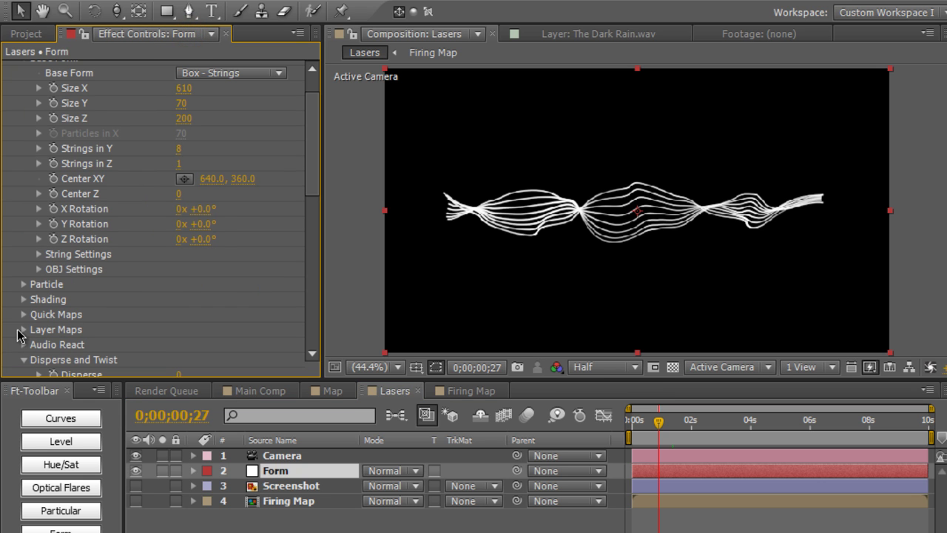
left_click(23, 329)
scroll(184, 315, "down", 2)
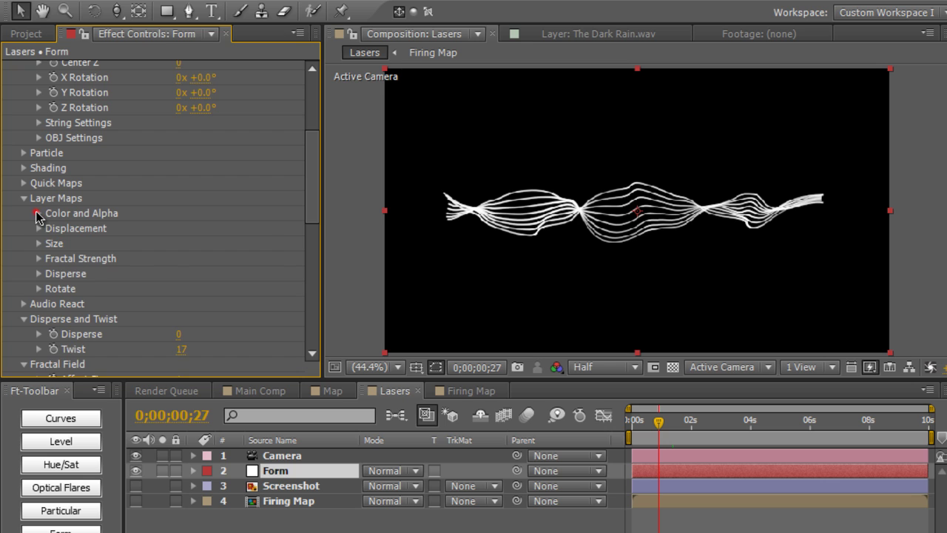
left_click(37, 213)
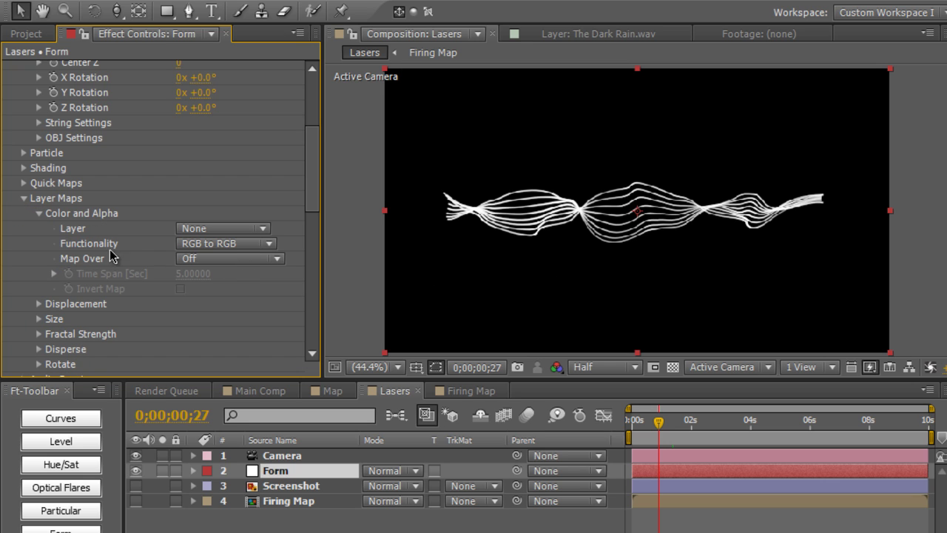
left_click(224, 229)
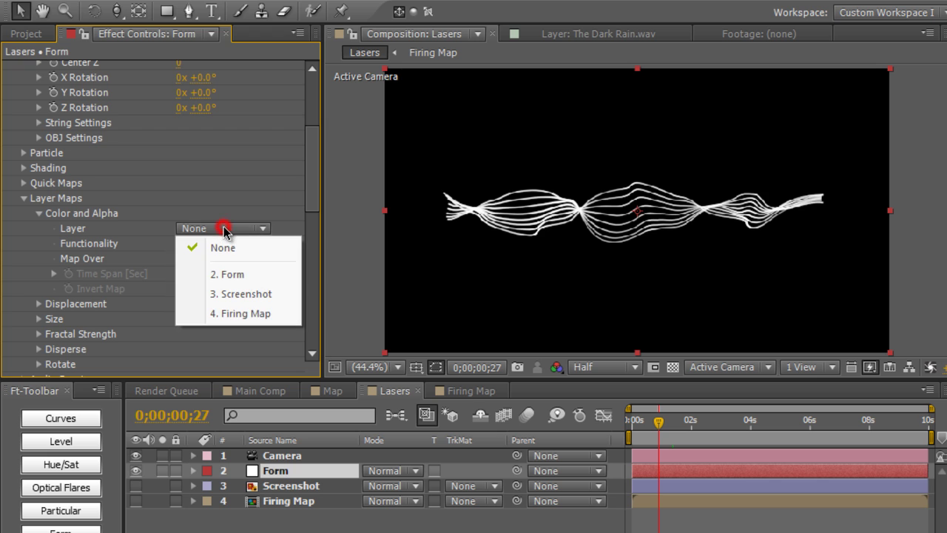
left_click(228, 312)
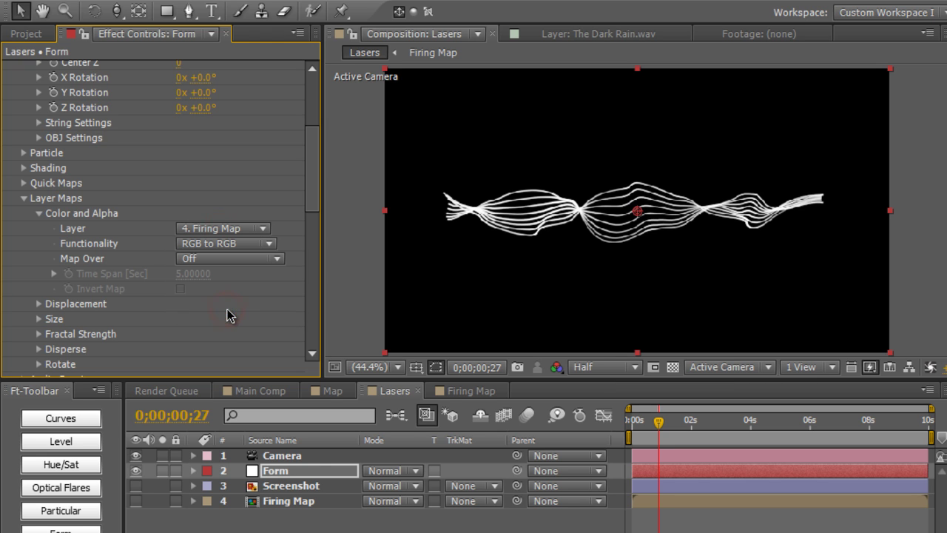
Set the Color and Alpha map's Functionality to A to A and Map Over to XY, and preview the beam firing up to 0;00;04;20
left_click(222, 244)
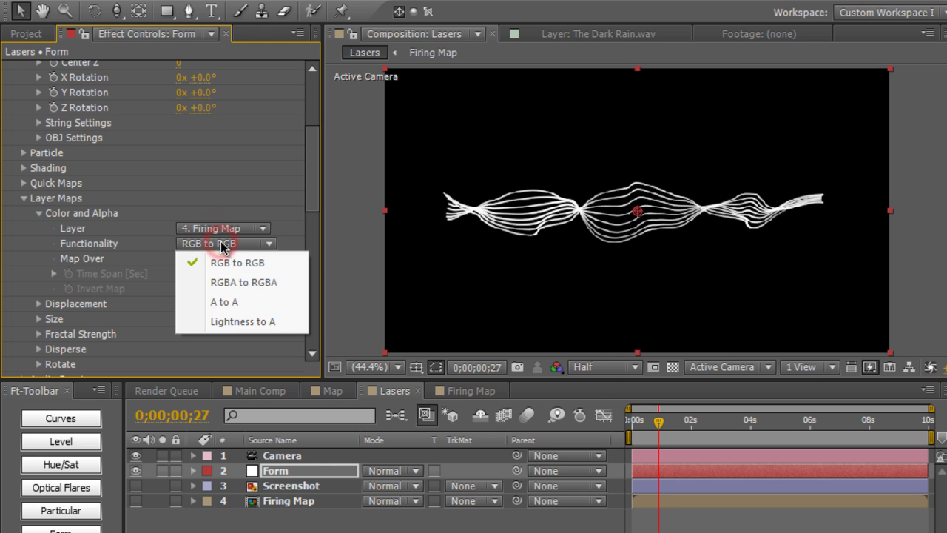
left_click(226, 300)
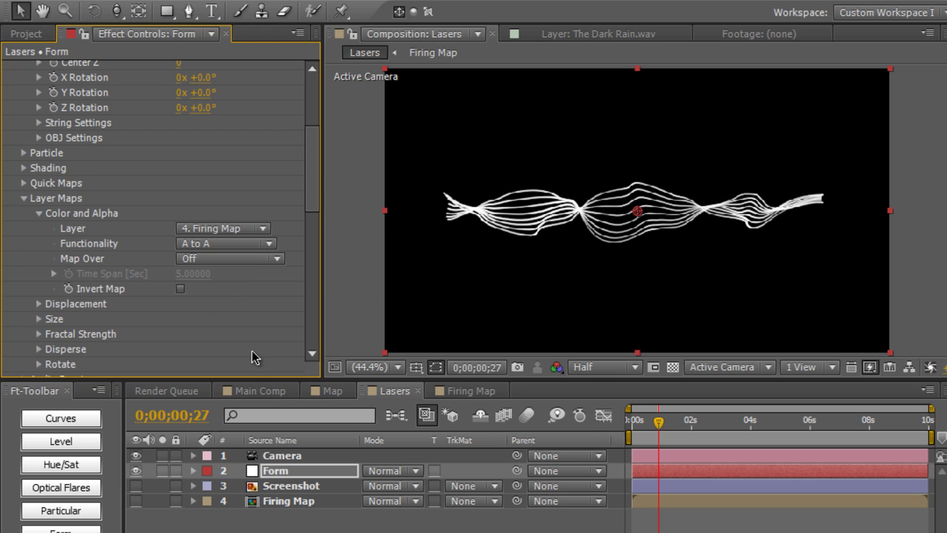
left_click(246, 258)
left_click(246, 293)
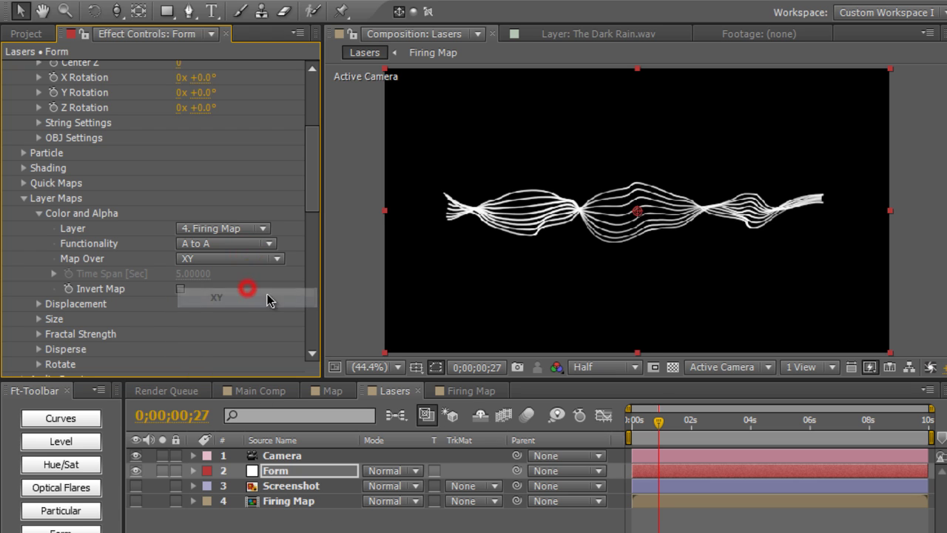
left_click_drag(659, 423, 771, 420)
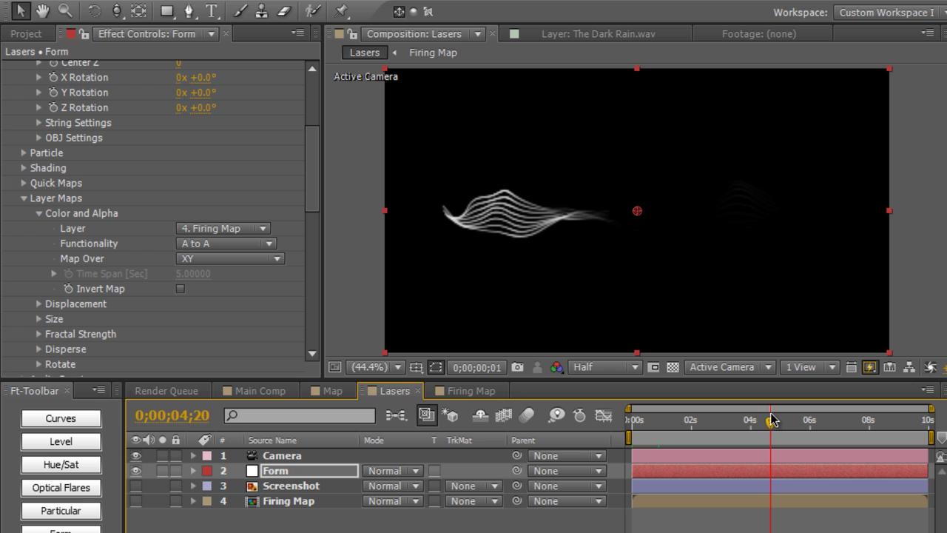
In the Firing Map composition, move the second Transition Completion keyframe to about 1.4 s and the last to about 4.6 s, and return to Lasers
left_click(481, 391)
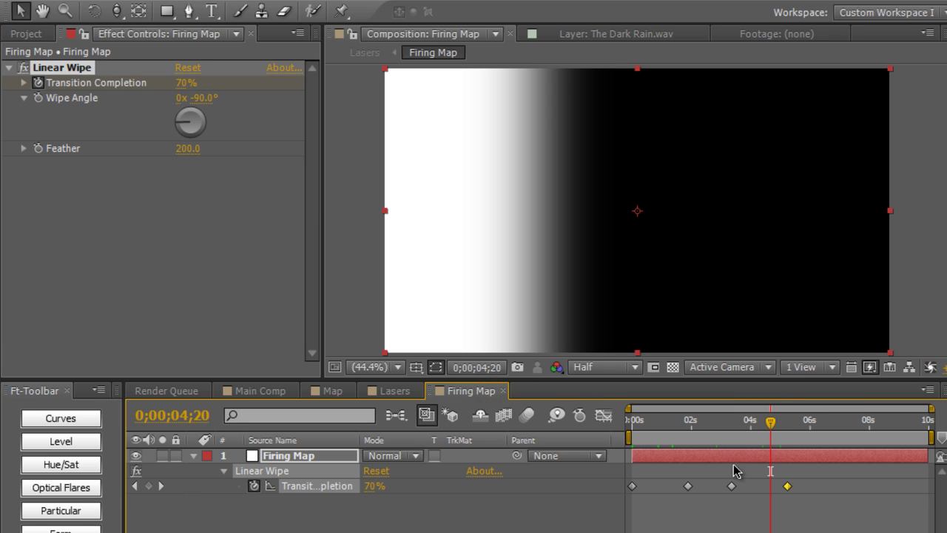
left_click_drag(689, 487, 674, 487)
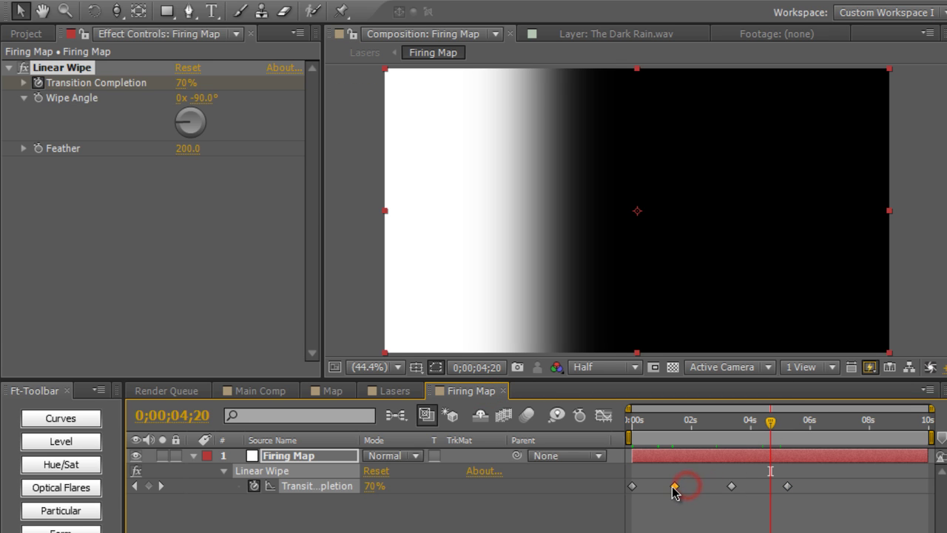
left_click_drag(758, 421, 741, 421)
left_click_drag(789, 486, 771, 487)
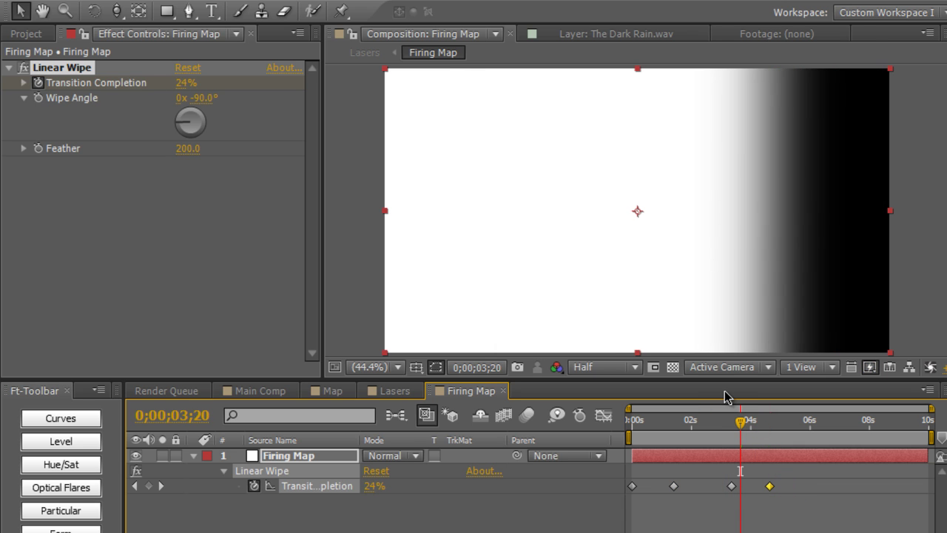
left_click(391, 391)
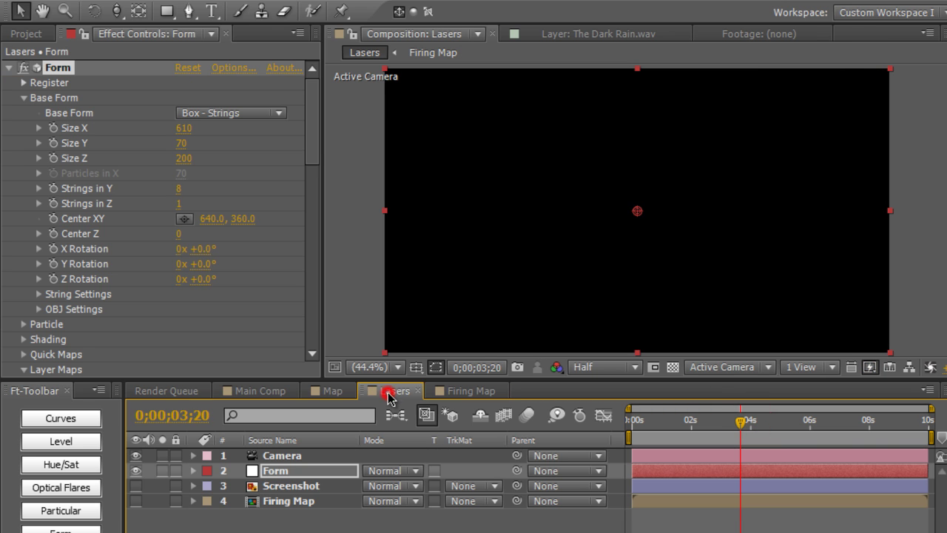
At 0;00;02;08, change the Form effect's particle color from white to a soft purple, DB6CDA
mouse_move(708, 424)
left_mouse_down()
mouse_move(629, 428)
mouse_move(728, 424)
mouse_move(699, 423)
left_mouse_up()
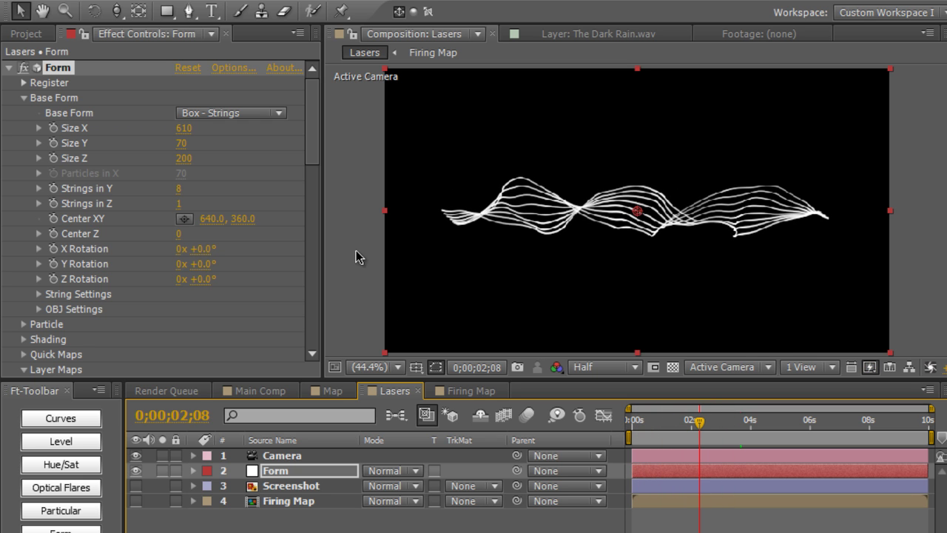
scroll(234, 243, "down", 7)
scroll(234, 242, "up", 7)
left_click(23, 325)
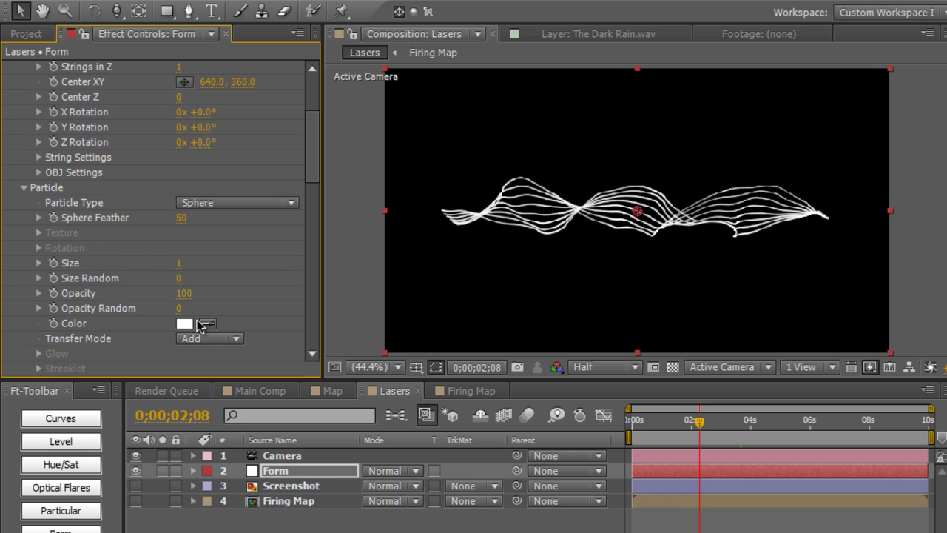
left_click(185, 325)
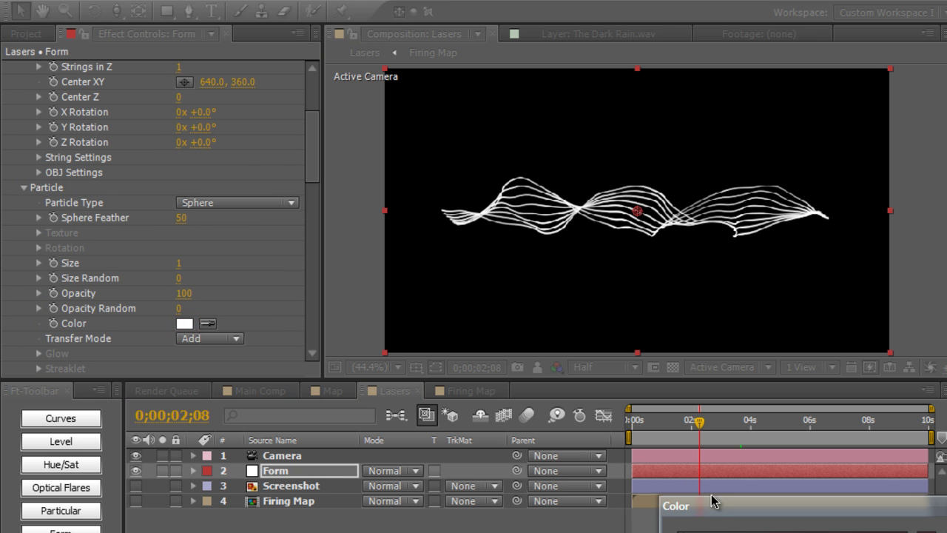
left_click_drag(712, 503, 508, 283)
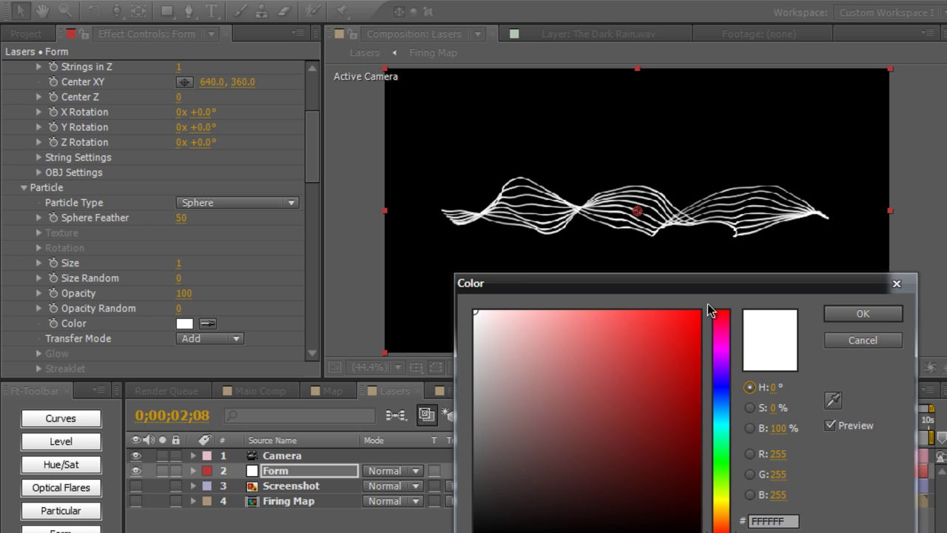
left_click_drag(717, 319, 721, 346)
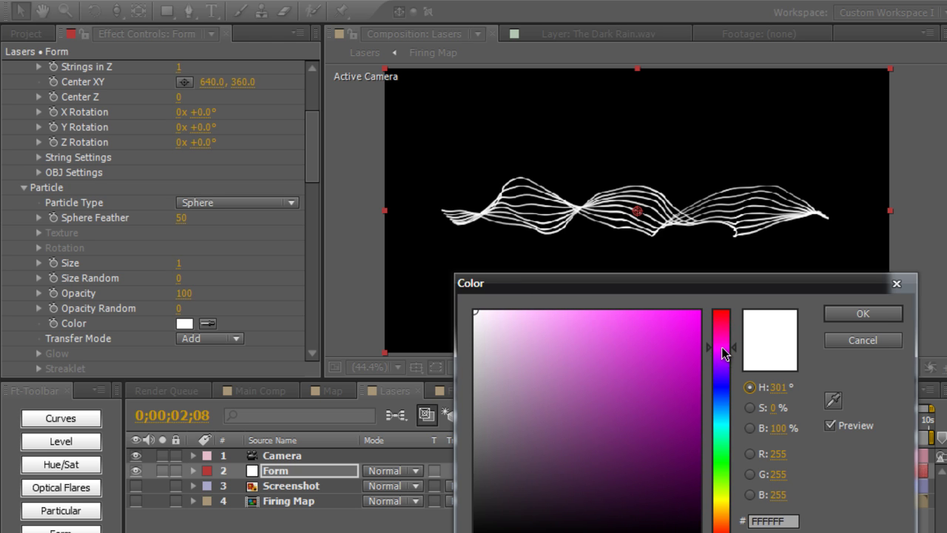
left_click_drag(668, 360, 571, 343)
key("Return")
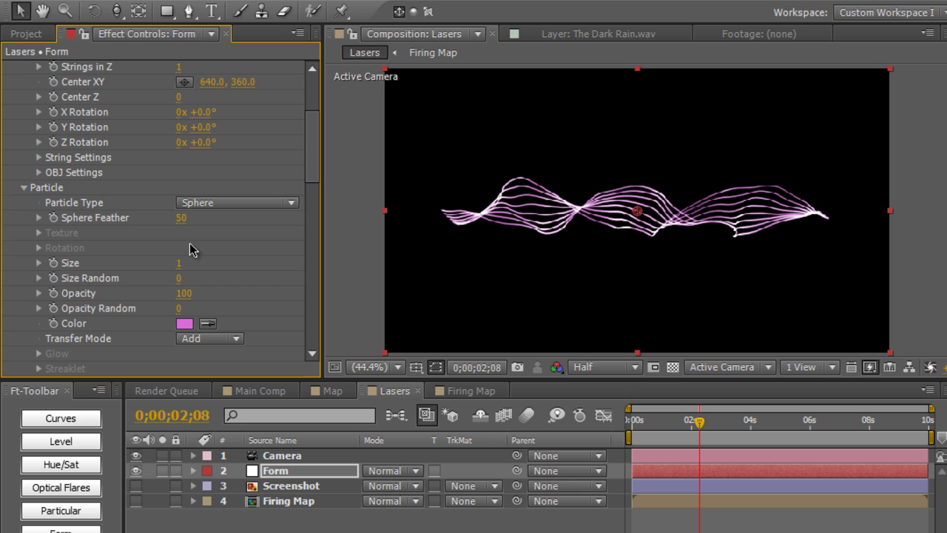
Set the Form effect's Strings in Y to 5
scroll(190, 245, "up", 5)
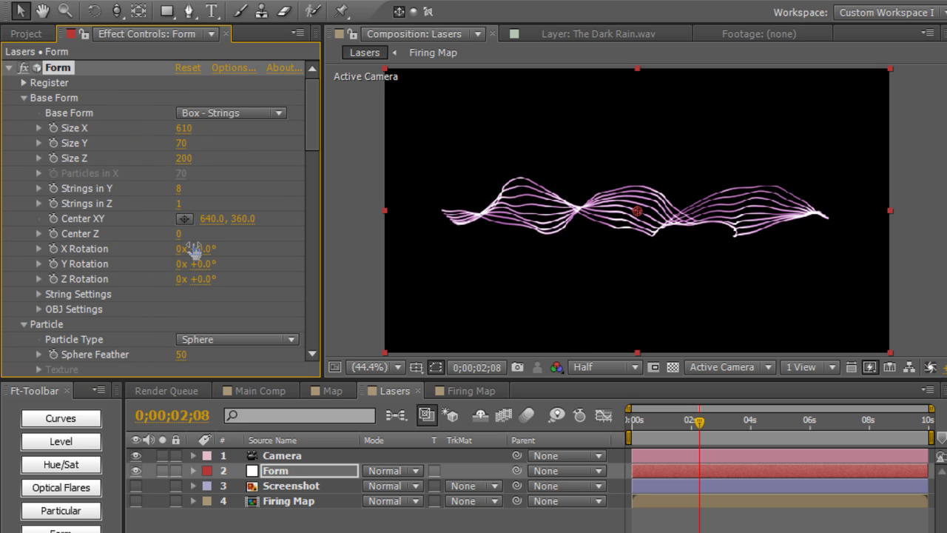
left_click(180, 188)
key("BackSpace")
type("5")
key("Return")
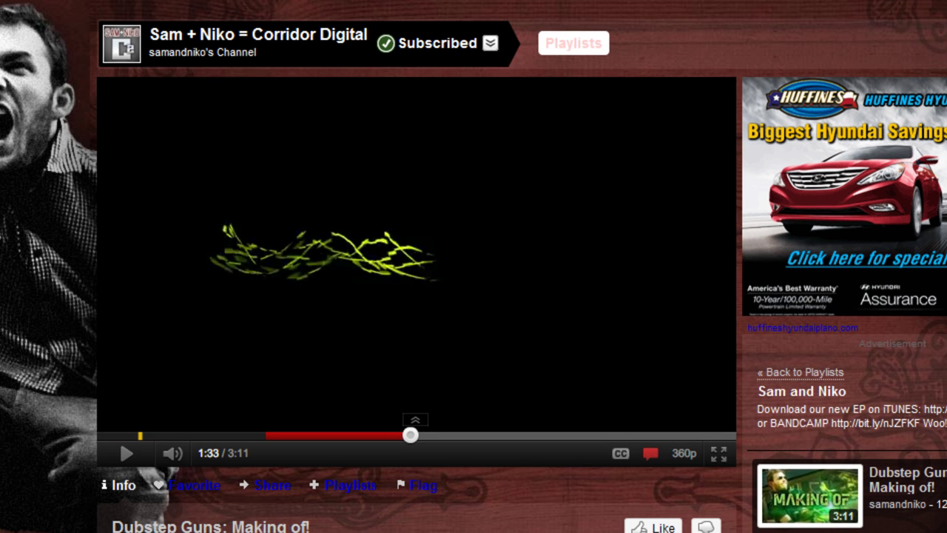
Switch to the Dubstep Guns making-of video and examine the blue laser beam at about 1:18
left_click_drag(385, 438, 335, 440)
left_click(360, 310)
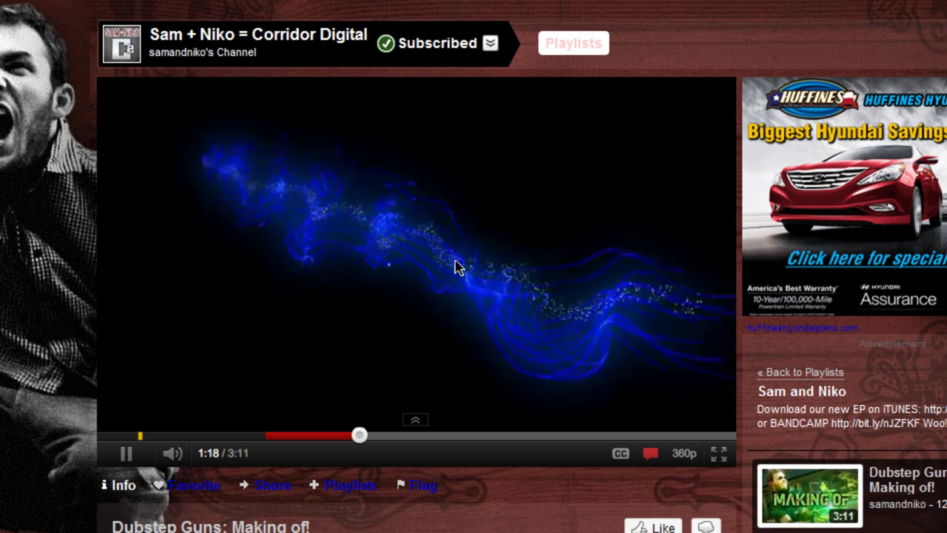
left_click(397, 272)
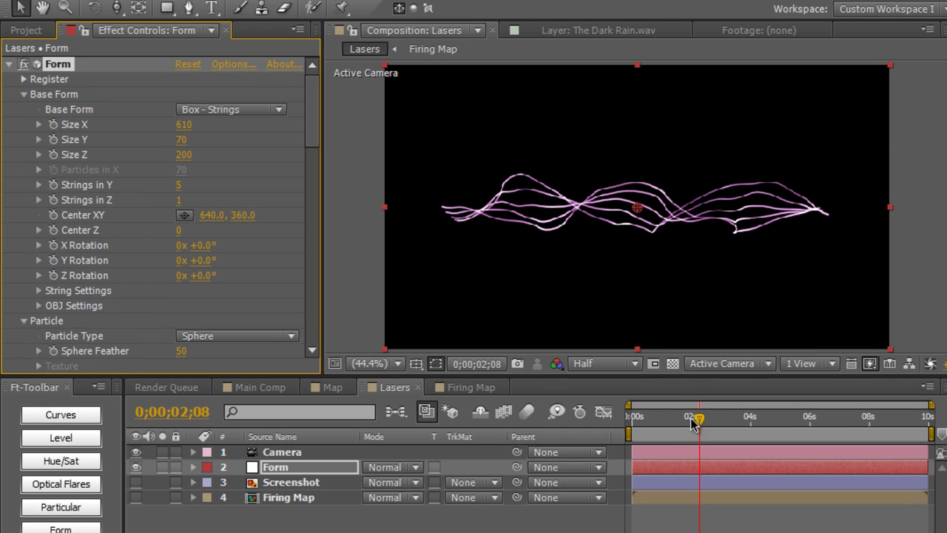
Go to 0;00;01;26 in the Lasers composition and look through the Form effect's base form, particle and layer map settings
mouse_move(687, 423)
left_mouse_down()
mouse_move(629, 427)
mouse_move(724, 411)
mouse_move(656, 416)
mouse_move(687, 416)
left_mouse_up()
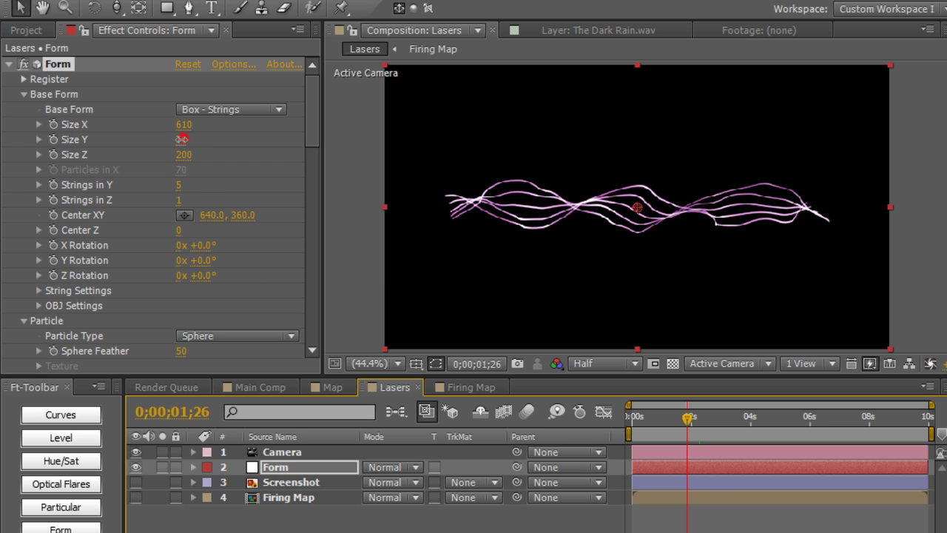
mouse_move(182, 138)
left_mouse_down()
mouse_move(151, 139)
mouse_move(181, 139)
left_mouse_up()
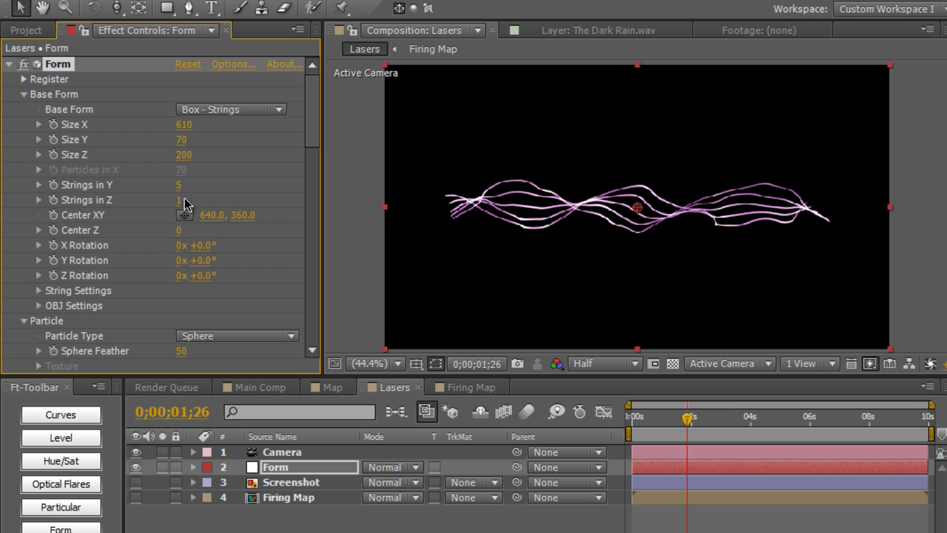
scroll(187, 288, "down", 8)
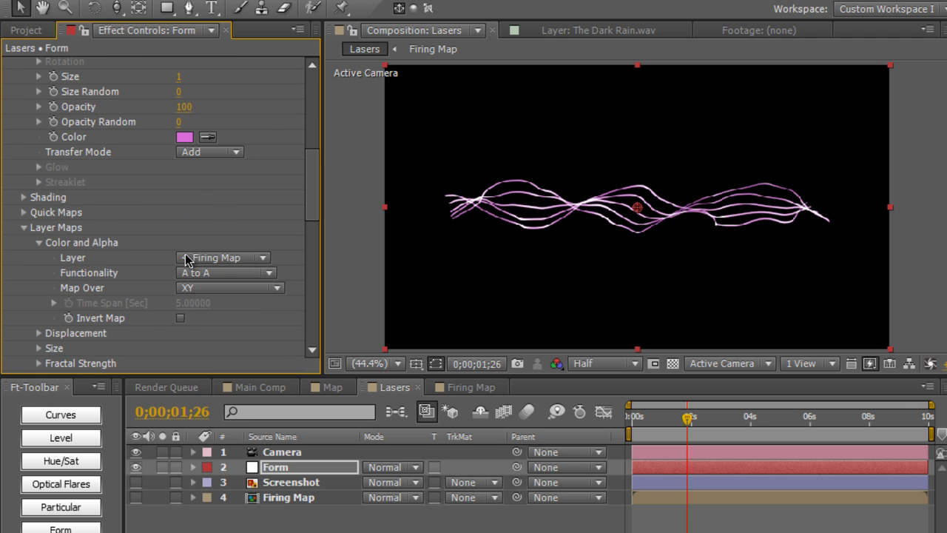
scroll(187, 266, "up", 5)
scroll(185, 259, "up", 2)
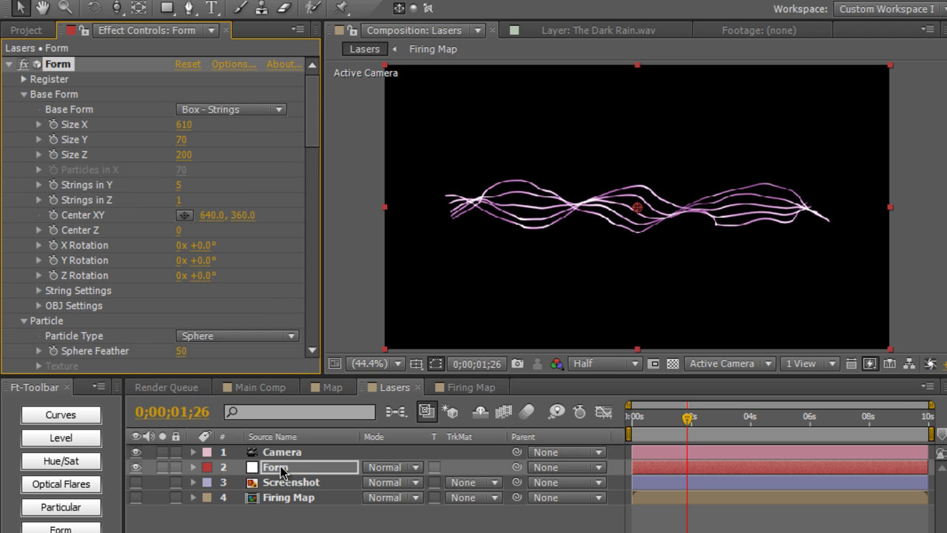
Rename the Form layer as Purple
key("Return")
type("Form")
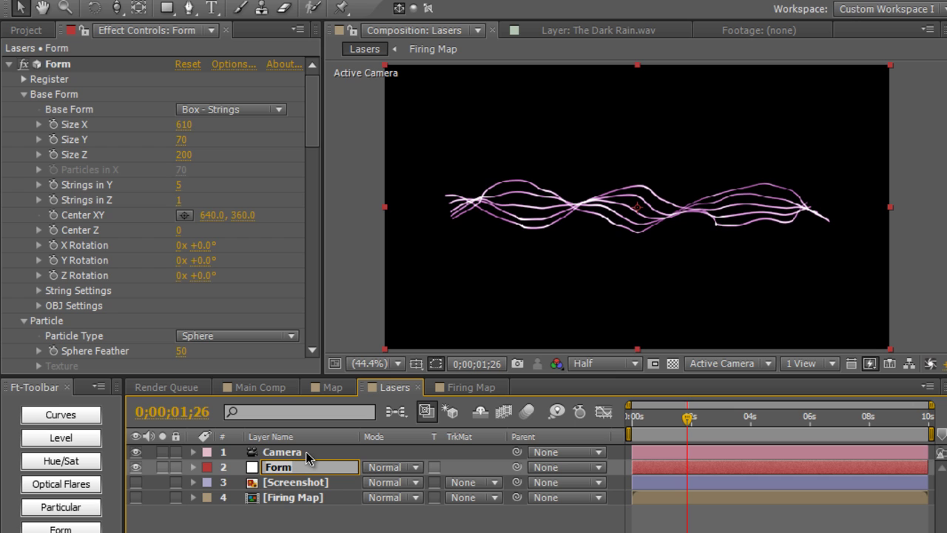
key("BackSpace")
key("BackSpace")
key("BackSpace")
key("BackSpace")
type("Purple")
key("Return")
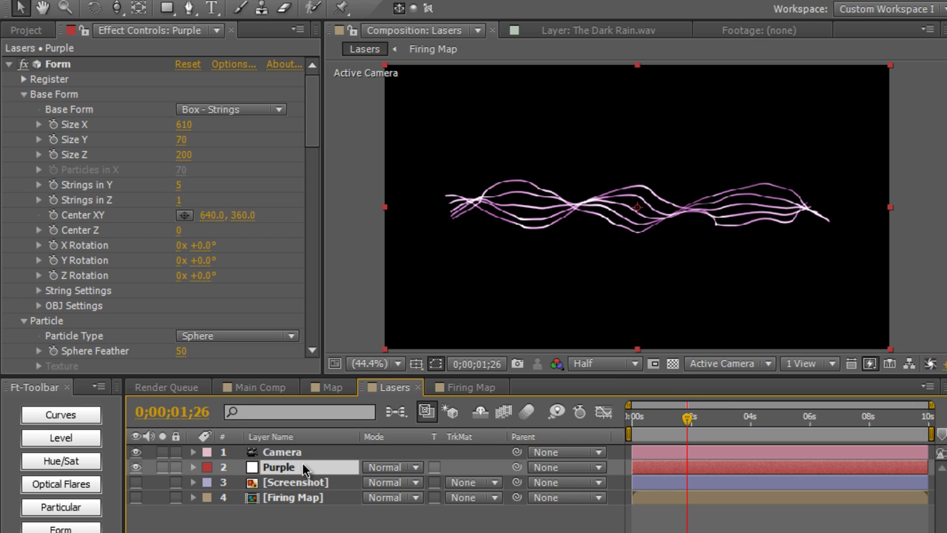
Duplicate the Purple layer and name the copy Blue
key("ctrl+d")
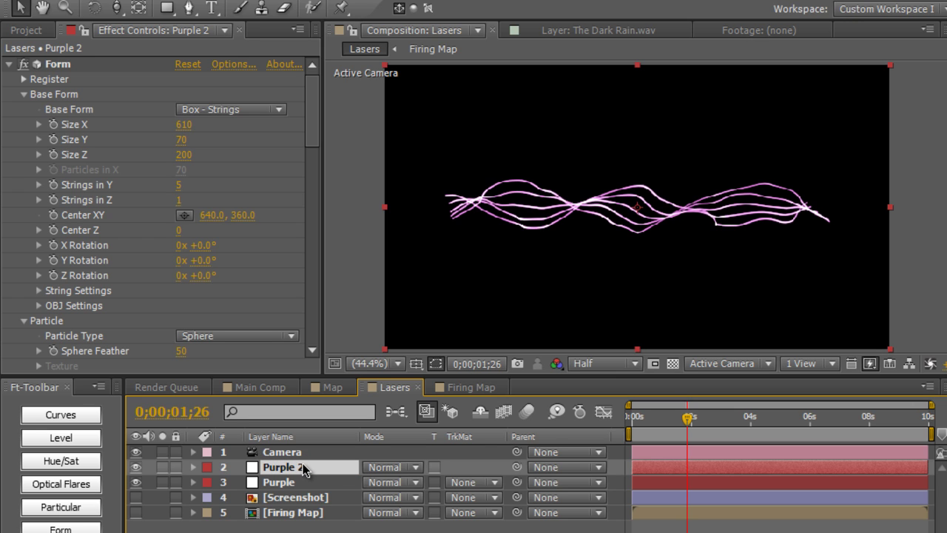
key("Return")
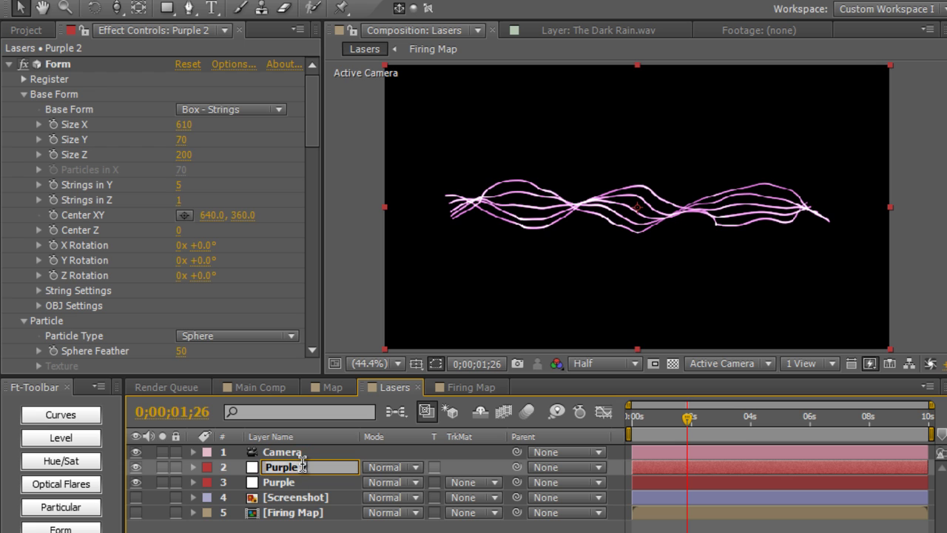
type("Blue")
key("Return")
Set the Blue layer's Form particle color to light blue, 6CB3DB
scroll(192, 118, "down", 5)
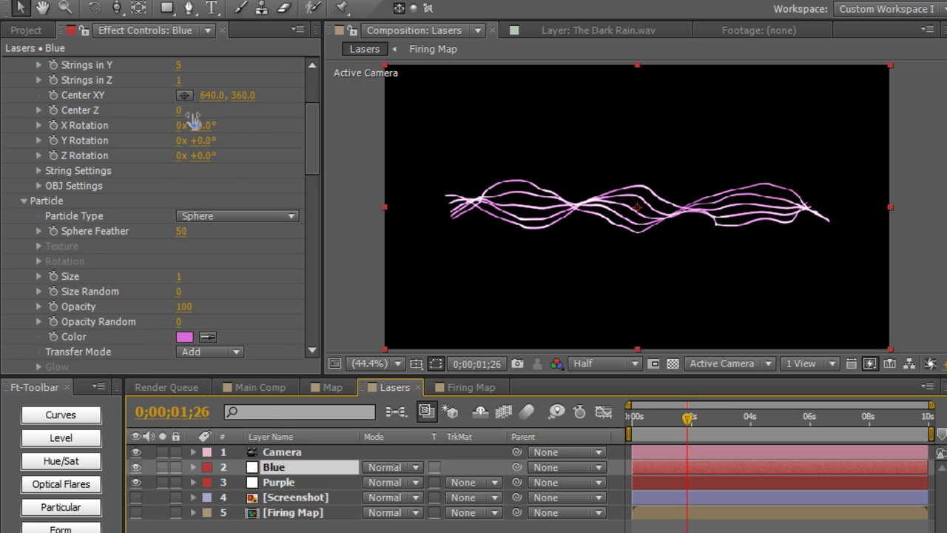
left_click(185, 256)
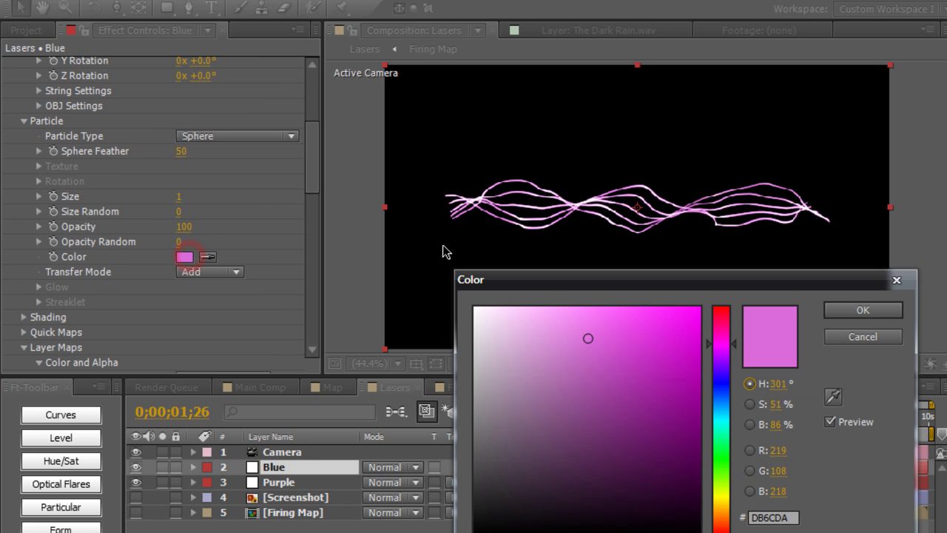
left_click_drag(721, 362, 724, 416)
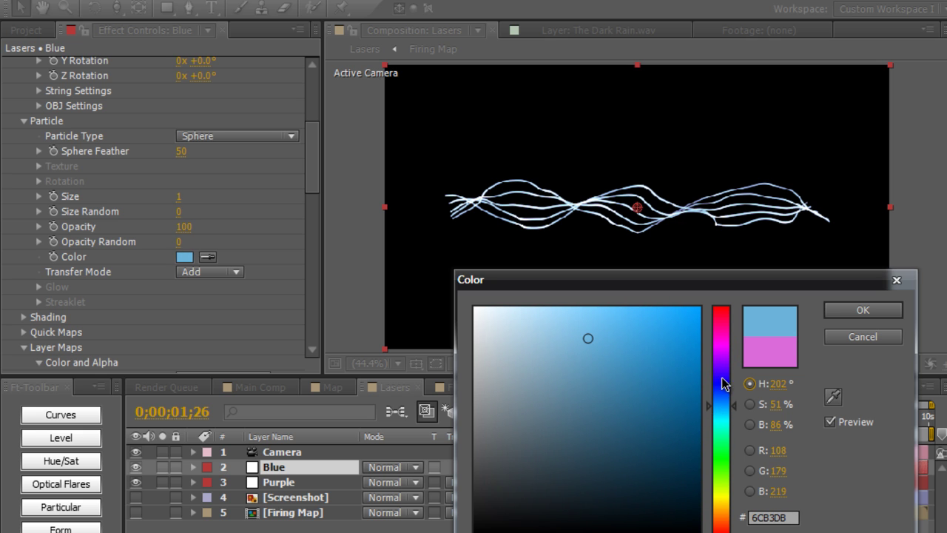
key("Return")
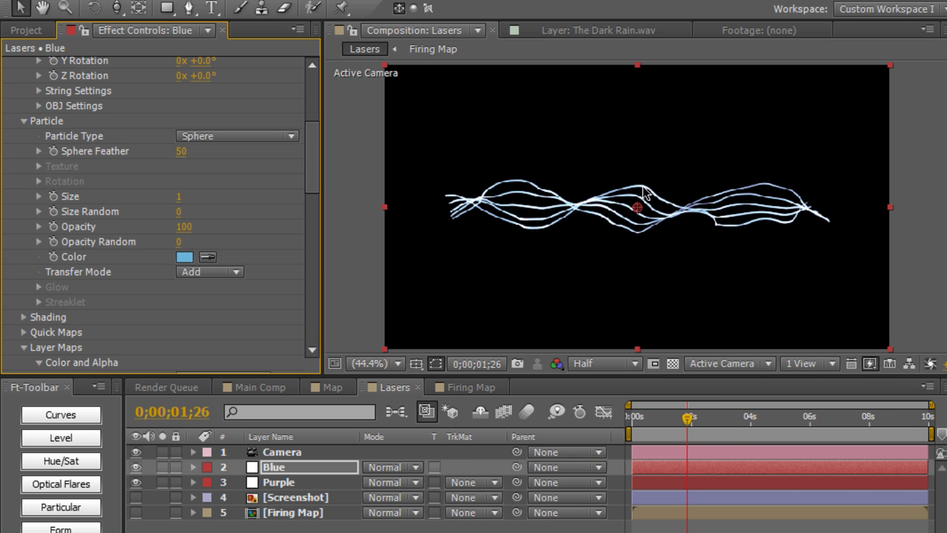
On the Blue layer's Form base form, set Size Y to 120 and Strings in Y to 4
left_click_drag(311, 192, 313, 123)
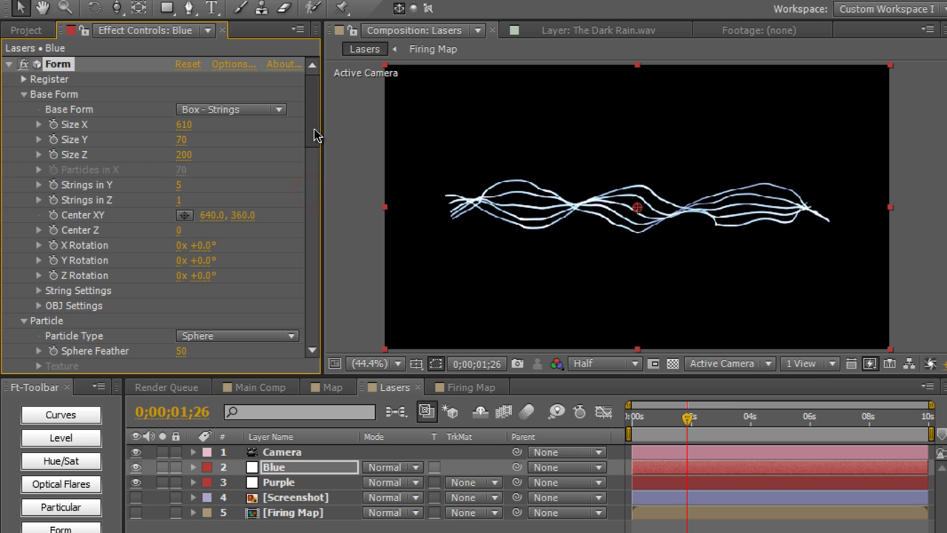
scroll(169, 196, "down", 5)
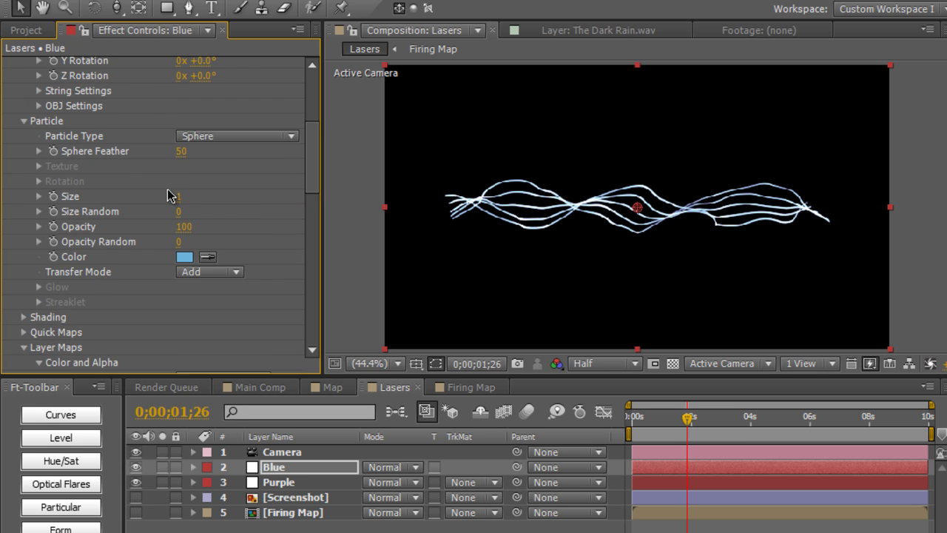
scroll(169, 197, "up", 5)
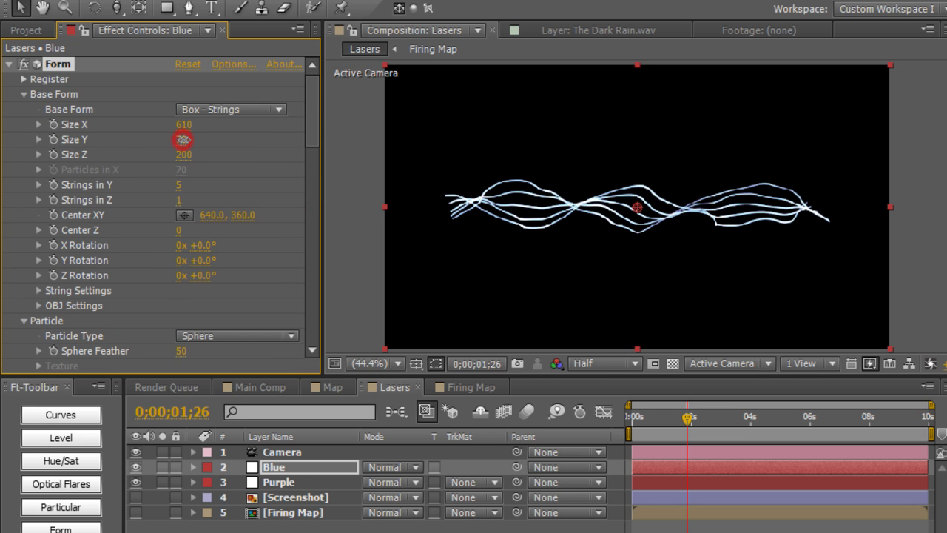
left_click_drag(186, 139, 185, 139)
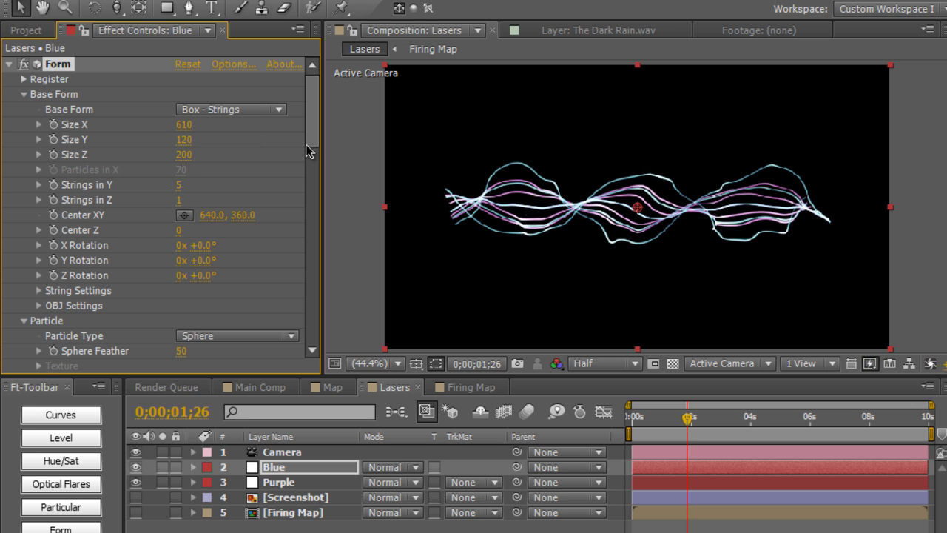
mouse_move(309, 122)
left_mouse_down()
mouse_move(308, 205)
mouse_move(301, 117)
left_mouse_up()
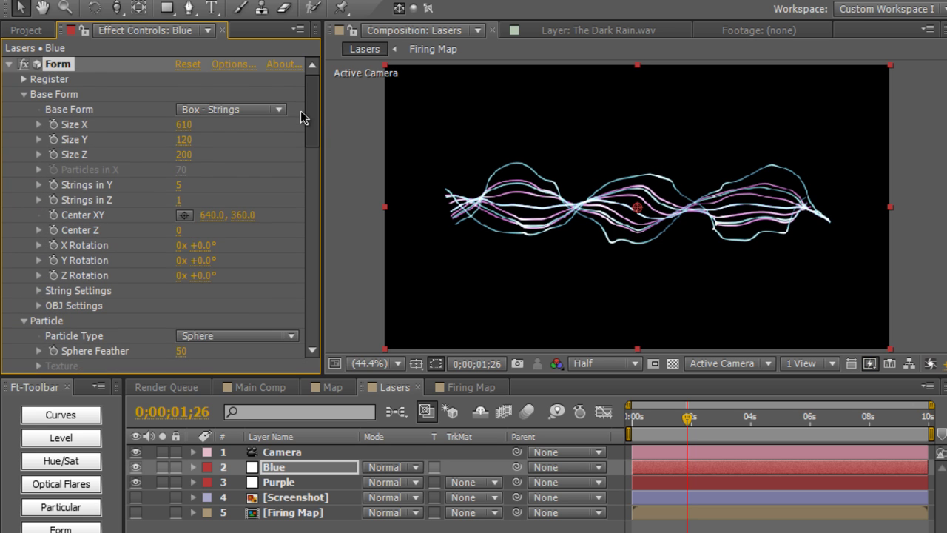
left_click(183, 185)
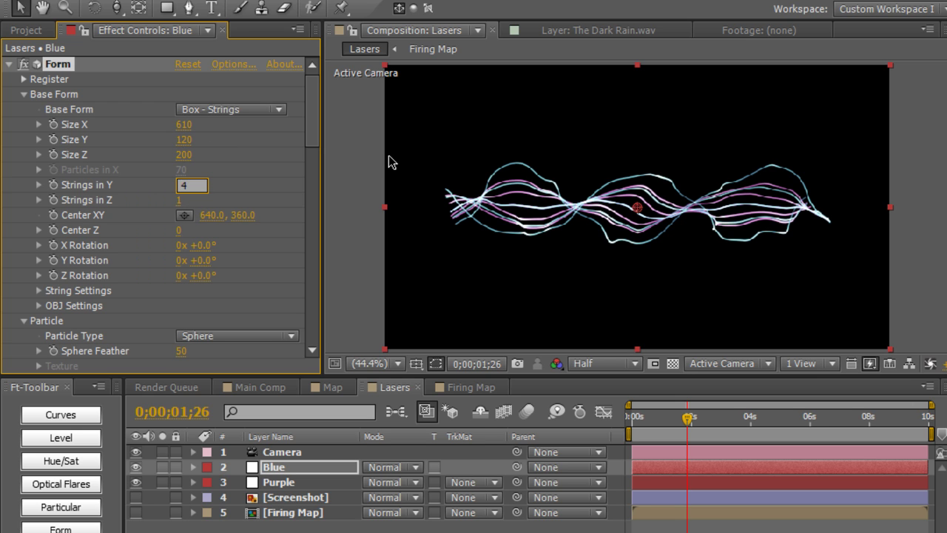
key("Return")
Lower the Blue layer's string Density to about 7 in the String Settings
scroll(233, 222, "down", 3)
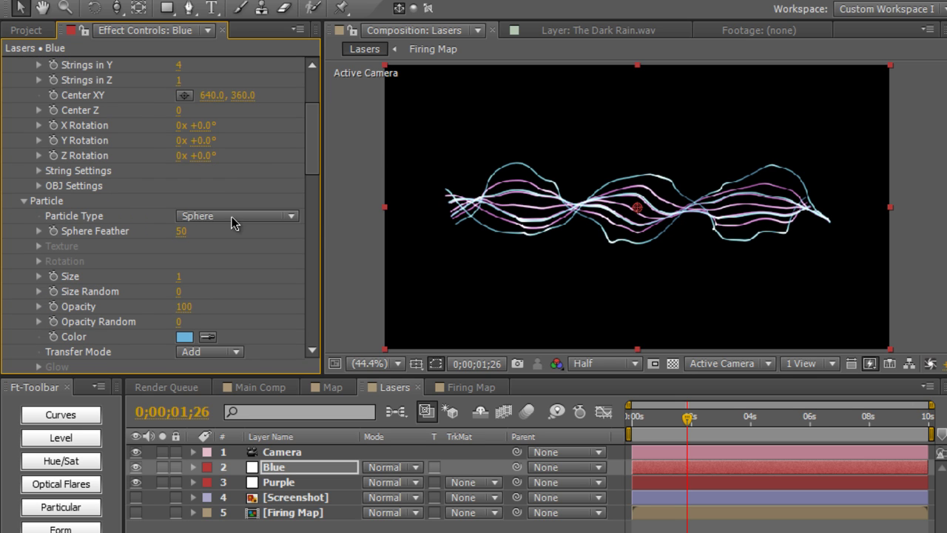
left_click(39, 171)
left_click(184, 188)
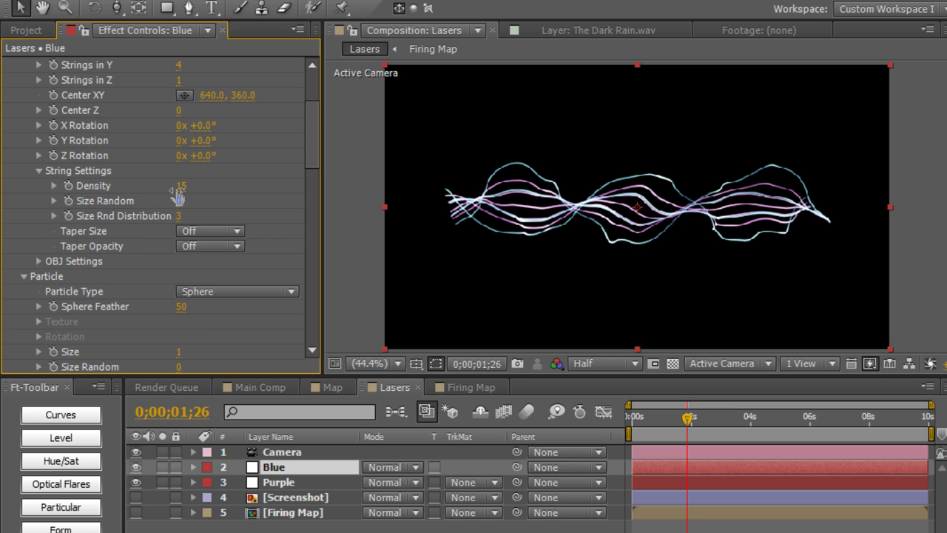
left_click_drag(177, 194, 173, 188)
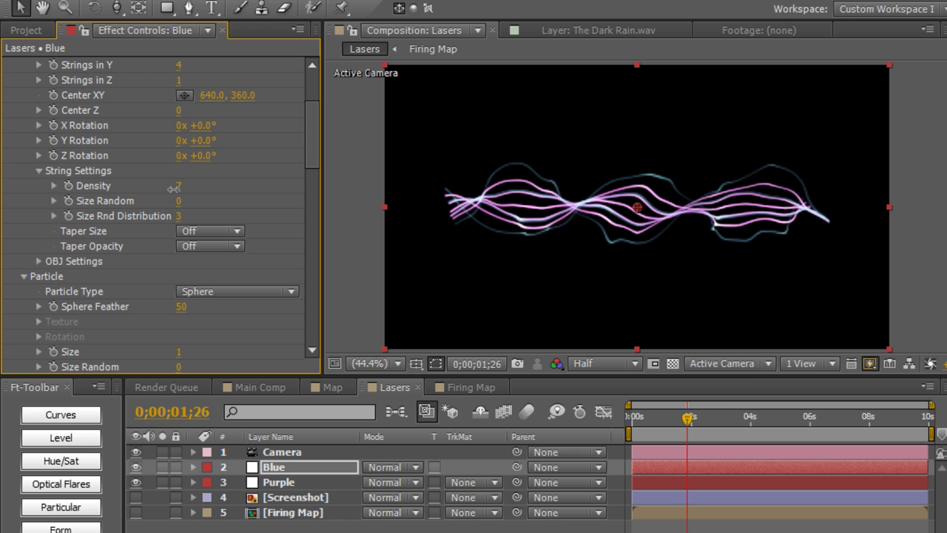
Raise the Blue layer's Fractal Field Displace to 117, preview the animated beam, and go to 0;00;00;20
scroll(169, 198, "down", 15)
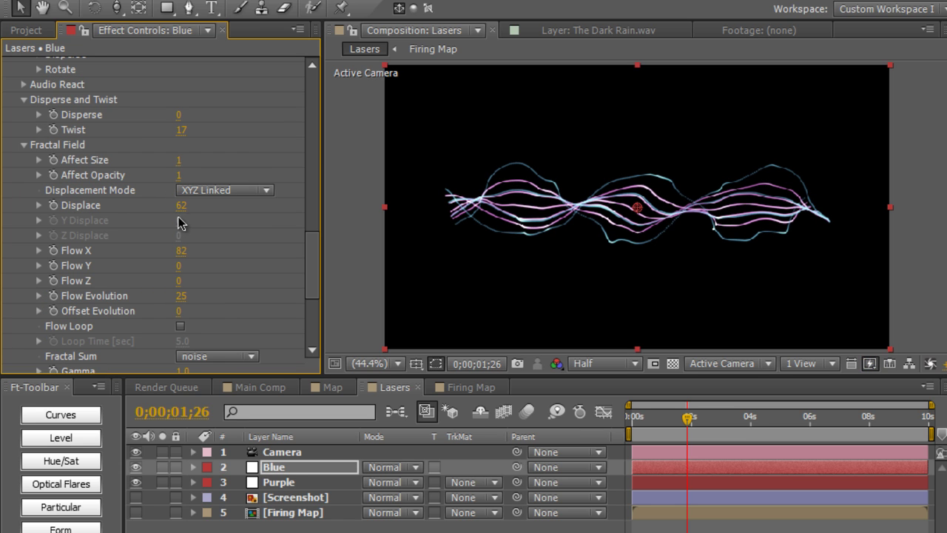
left_click_drag(180, 206, 223, 199)
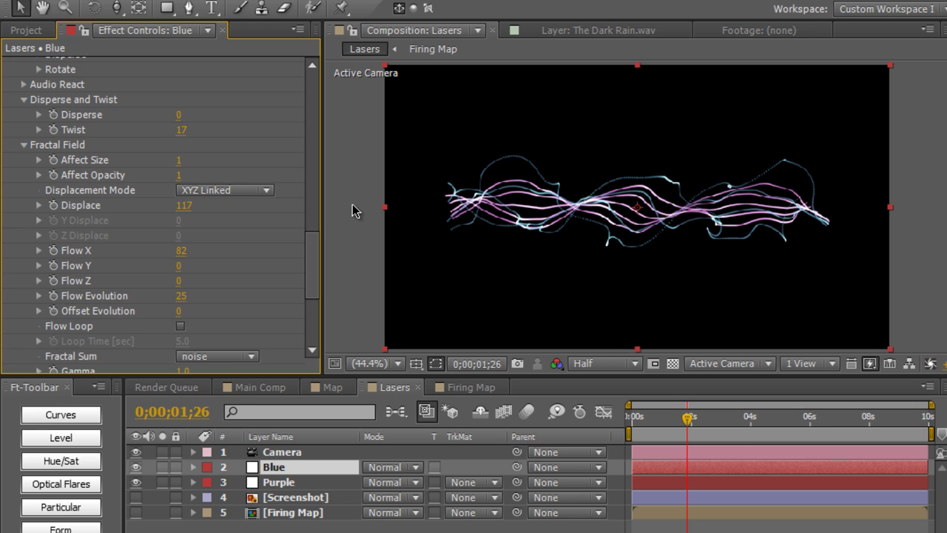
key("KP_0")
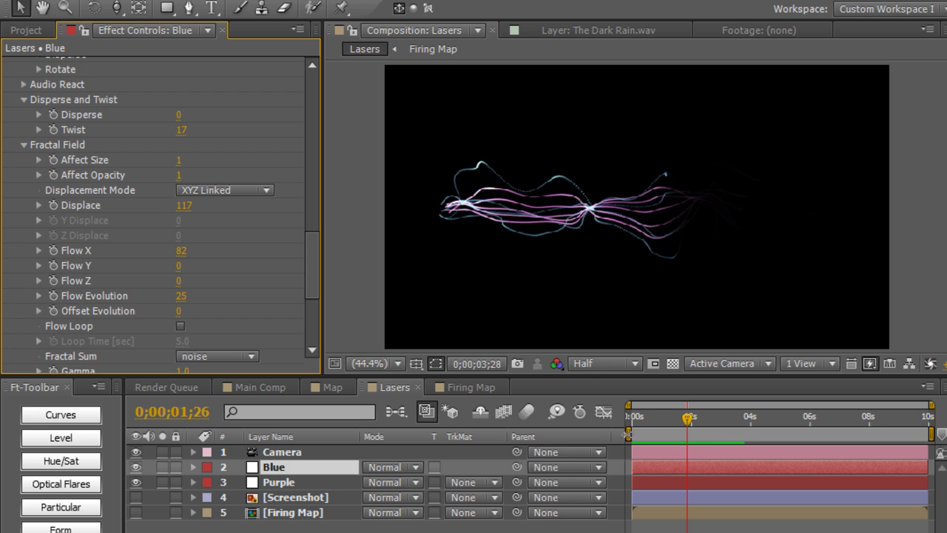
left_click(645, 422)
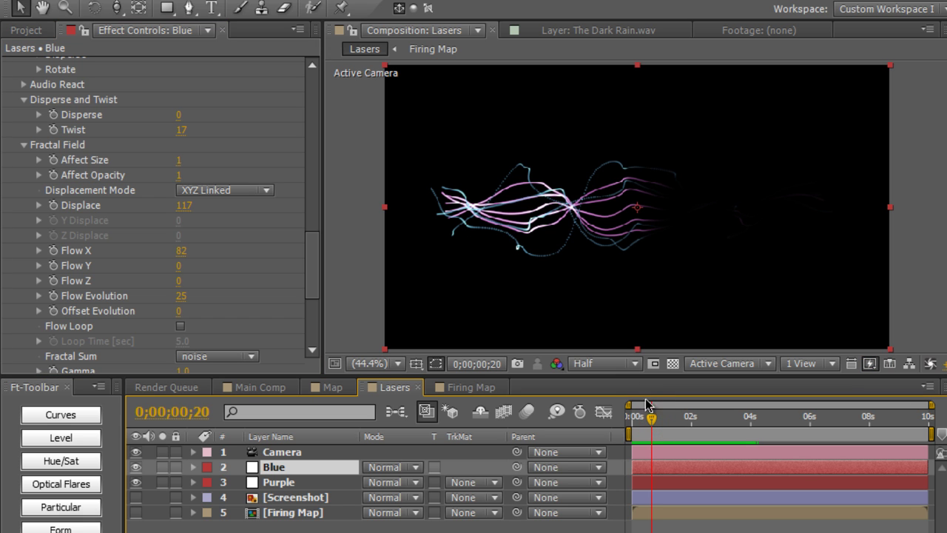
Go to 0;00;02;02, and play the reference laser clip from about 1:21 in the Corridor Digital making-of video in the browser
left_click_drag(652, 419, 693, 420)
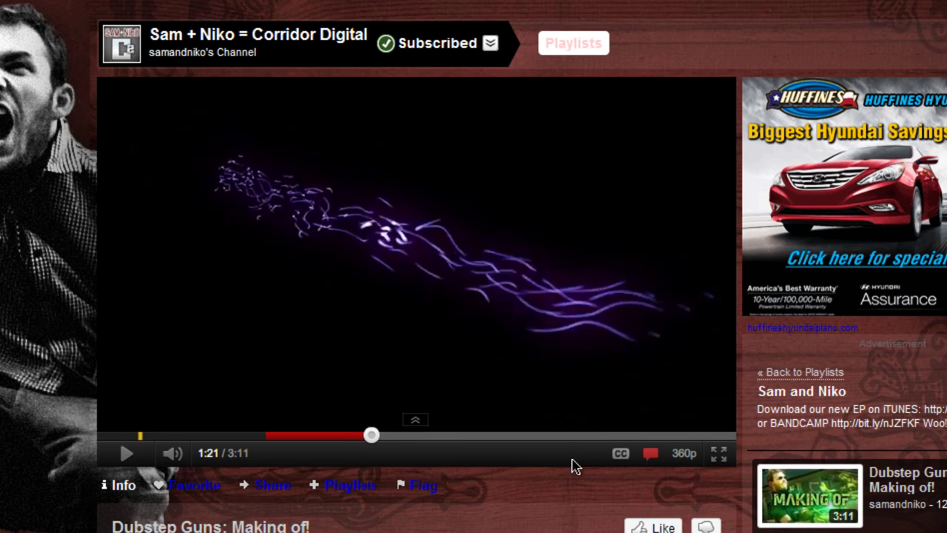
left_click(523, 301)
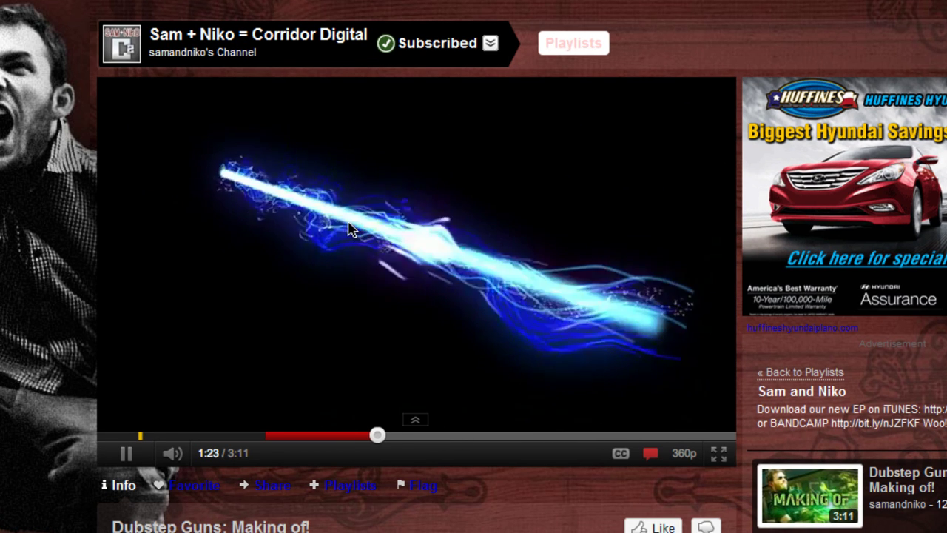
left_click(350, 230)
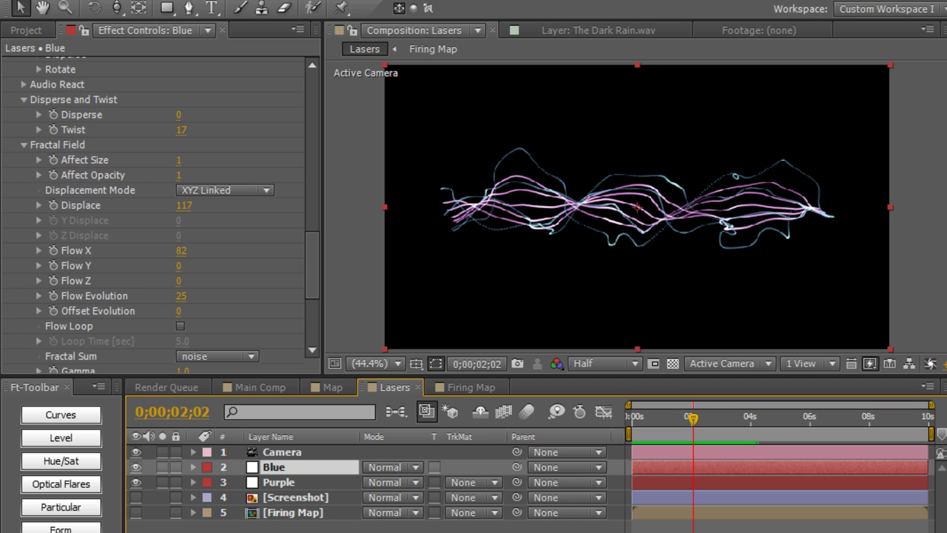
Duplicate the Blue layer and rename the copy Orange CORE
left_click(313, 467)
key("ctrl+d")
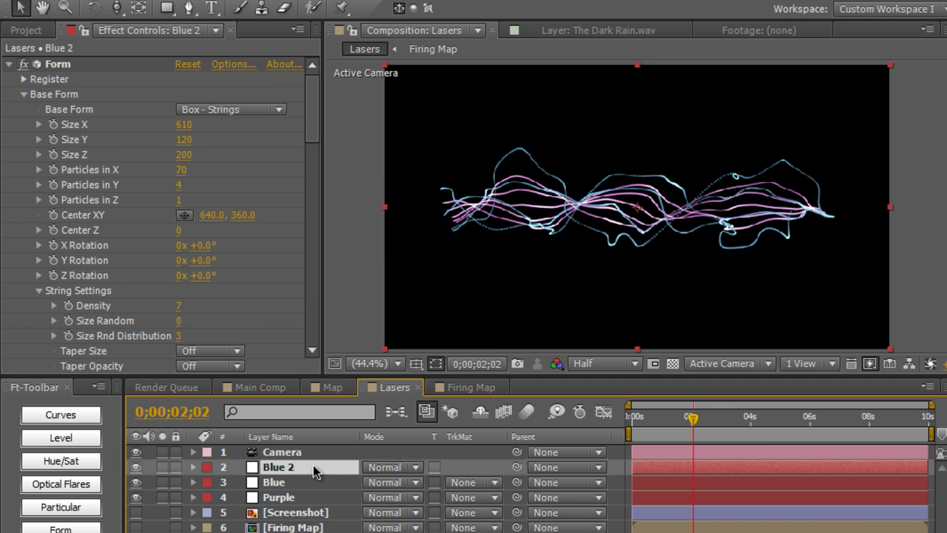
key("Return")
type("0")
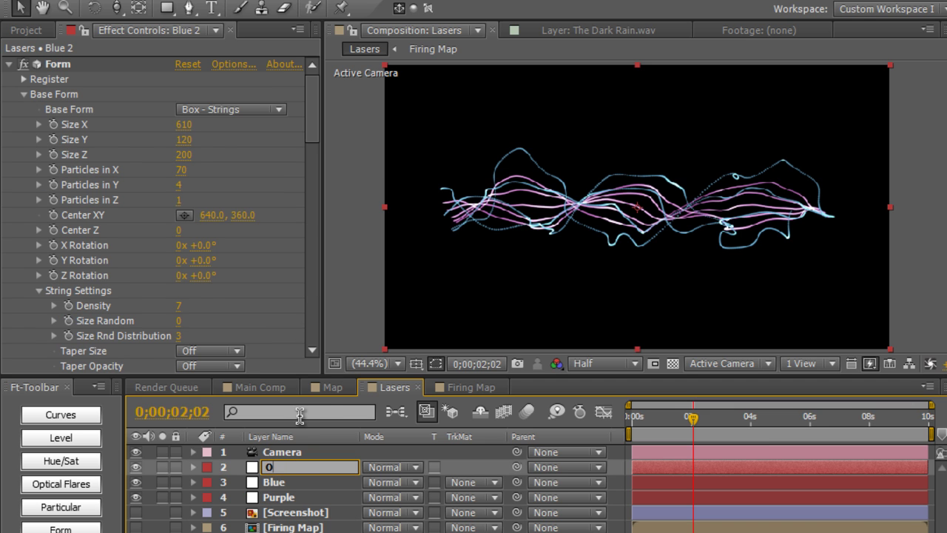
type("range CORE")
key("Return")
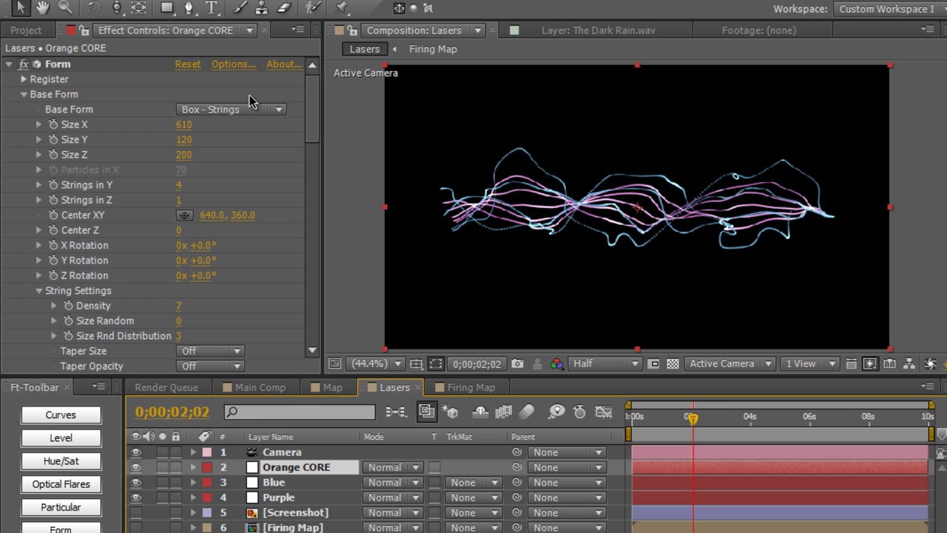
Set the Orange CORE layer's Form particle color to a burnt orange, AD653E
scroll(247, 158, "down", 12)
scroll(248, 168, "up", 2)
left_click(185, 212)
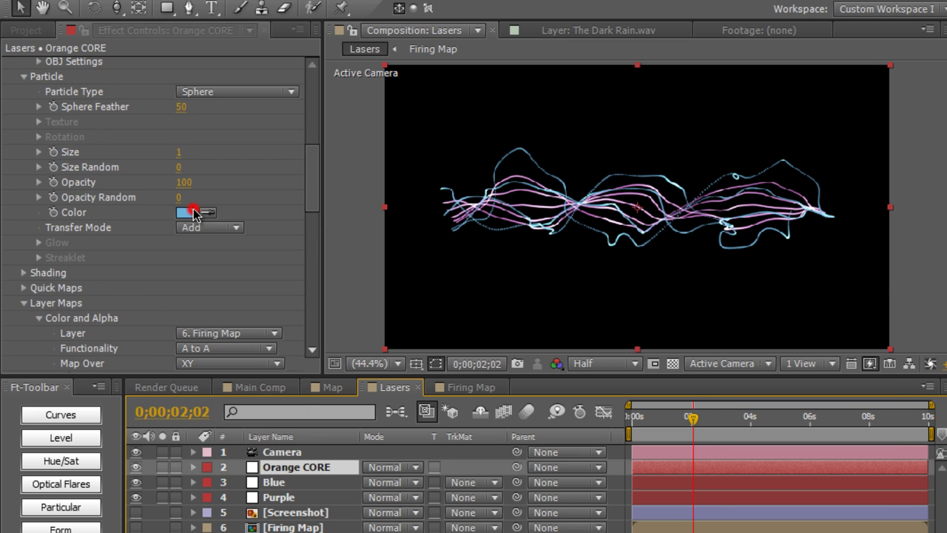
left_click_drag(721, 509, 719, 518)
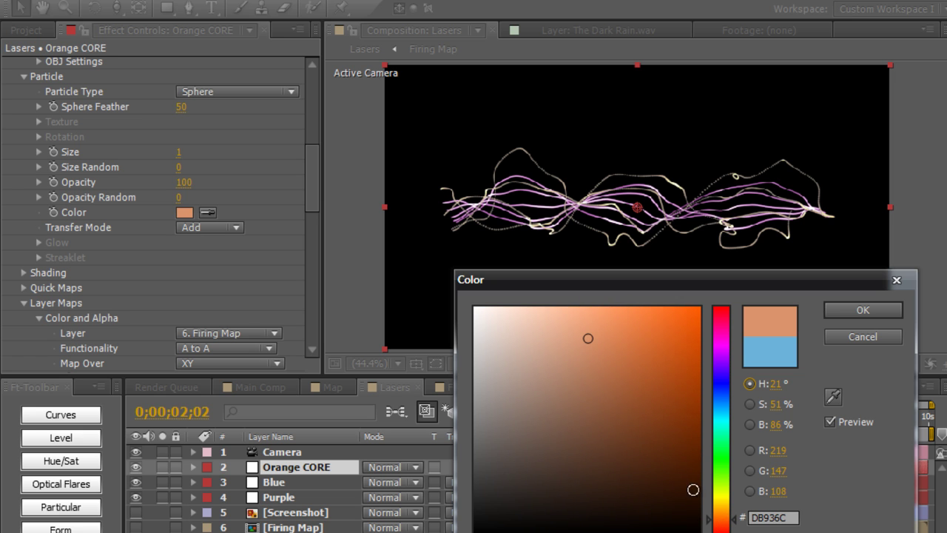
left_click_drag(597, 389, 618, 380)
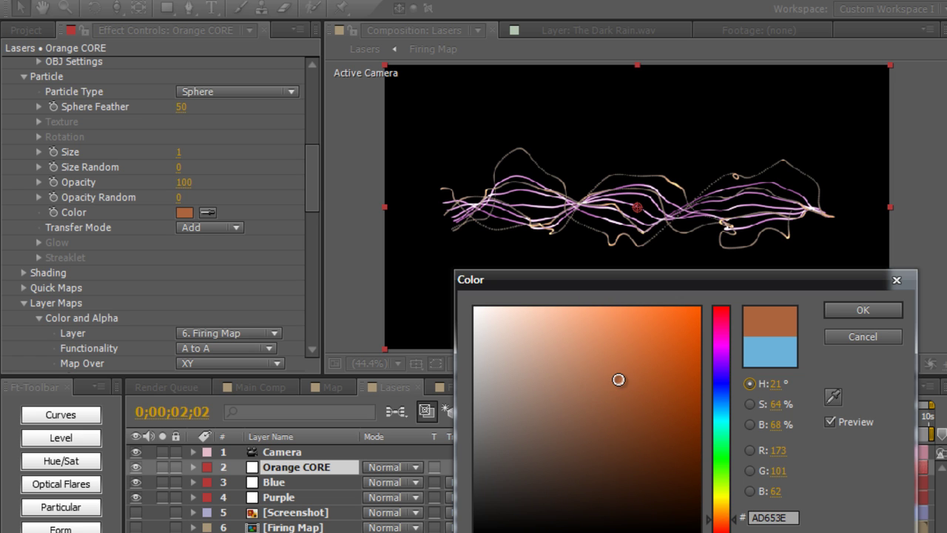
key("Return")
On the Orange CORE layer's Form effect, set the base form's Size Y to 0 and the particle Size to 5
scroll(254, 286, "up", 10)
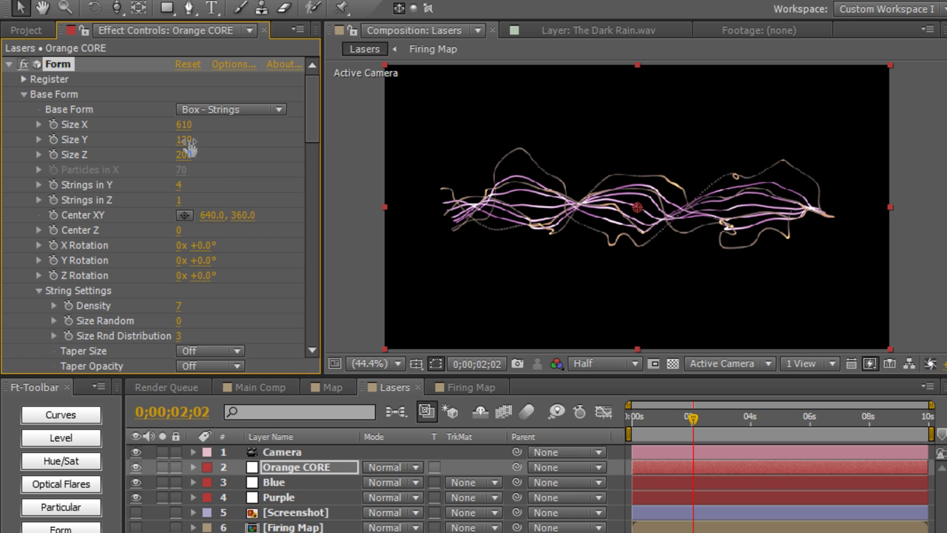
left_click_drag(181, 141, 170, 144)
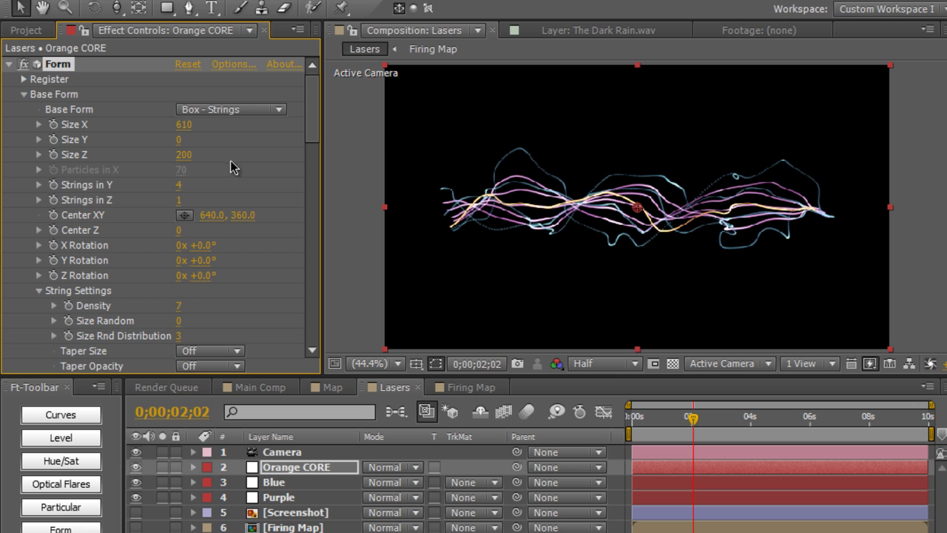
scroll(229, 217, "down", 5)
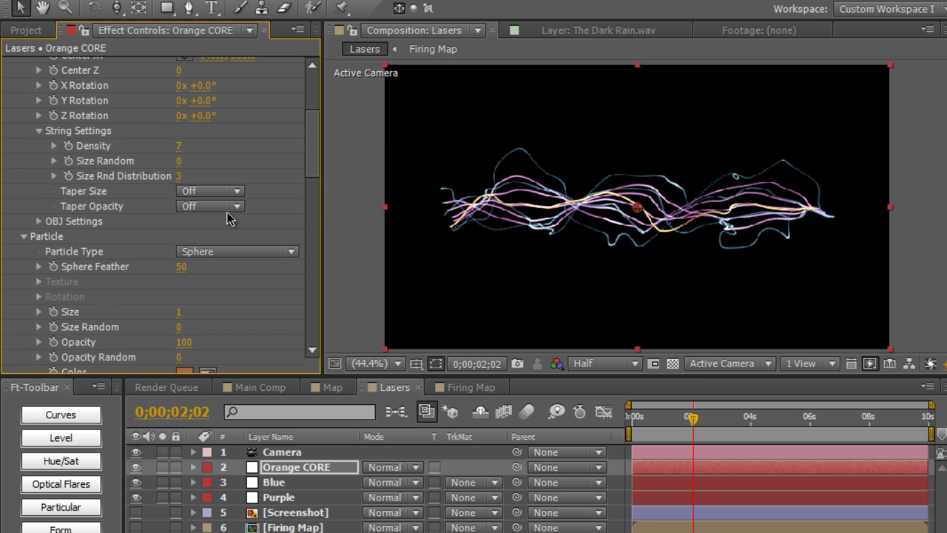
left_click(186, 311)
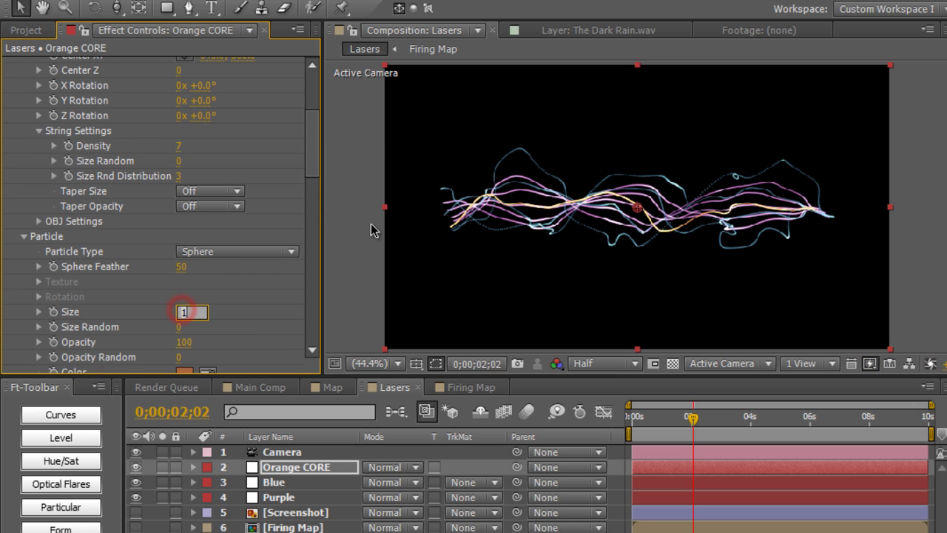
key("Return")
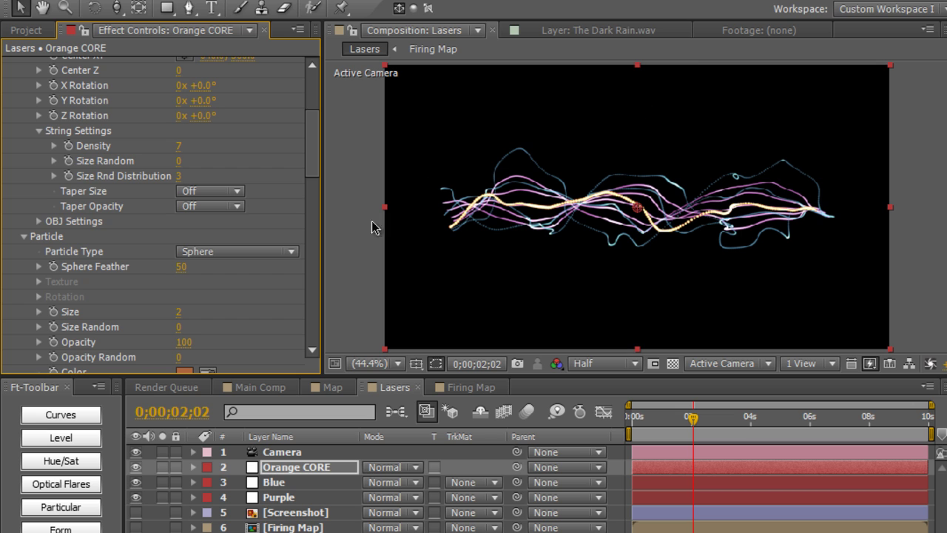
left_click_drag(180, 312, 200, 315)
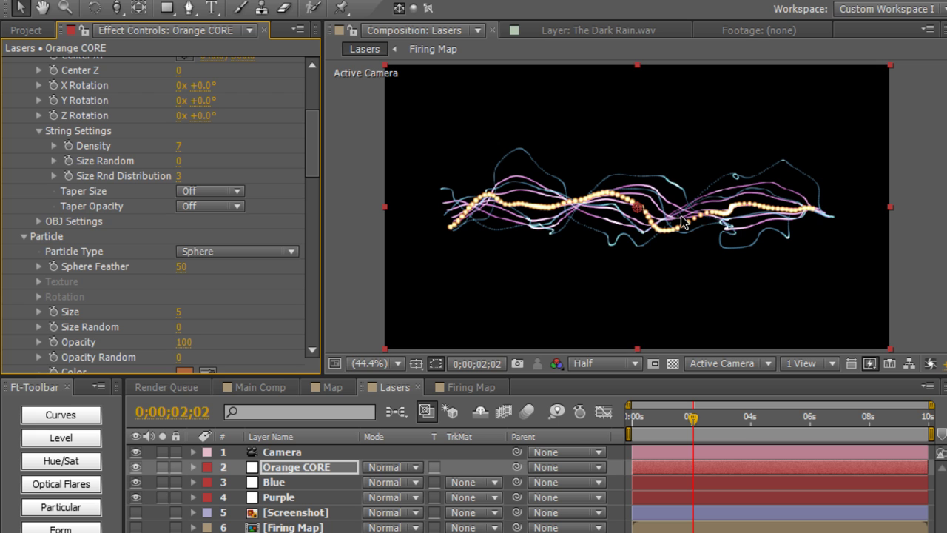
Set the Orange CORE strings' Density to 17, move the layer between Blue and Purple, and go to 0;00;02;00
scroll(180, 186, "up", 3)
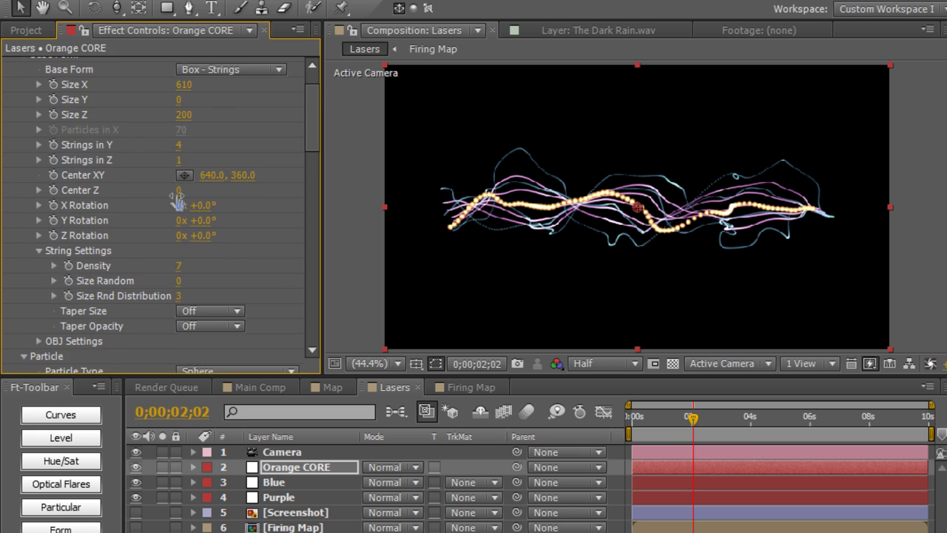
scroll(189, 229, "down", 1)
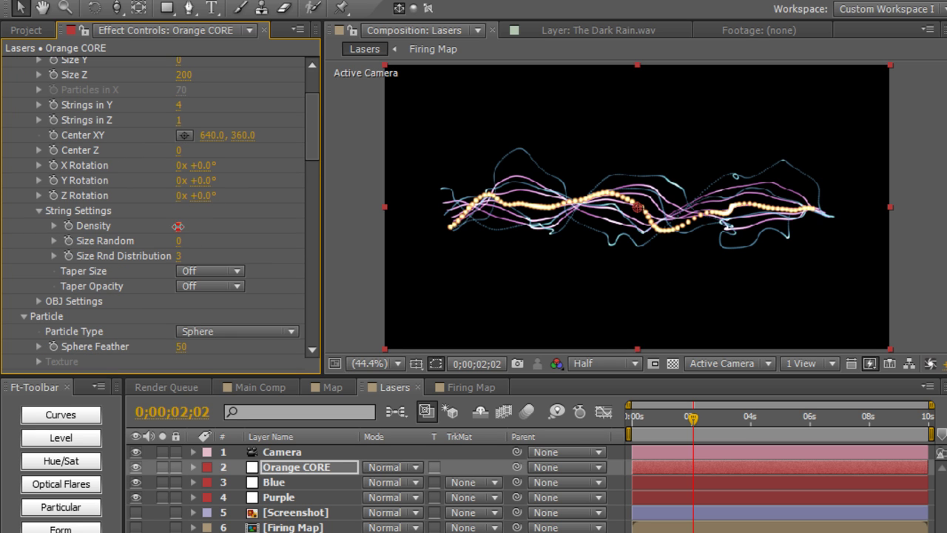
left_click_drag(181, 225, 189, 225)
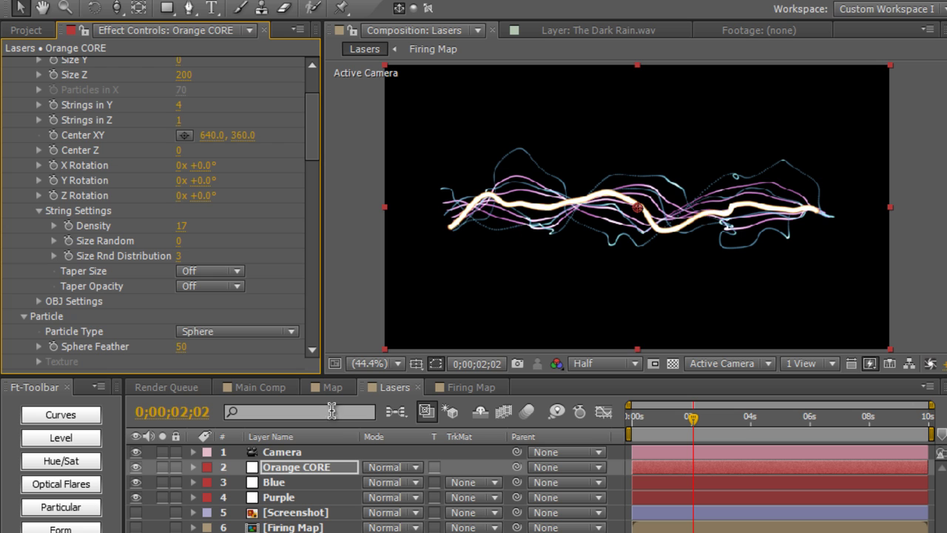
left_click_drag(302, 463, 301, 485)
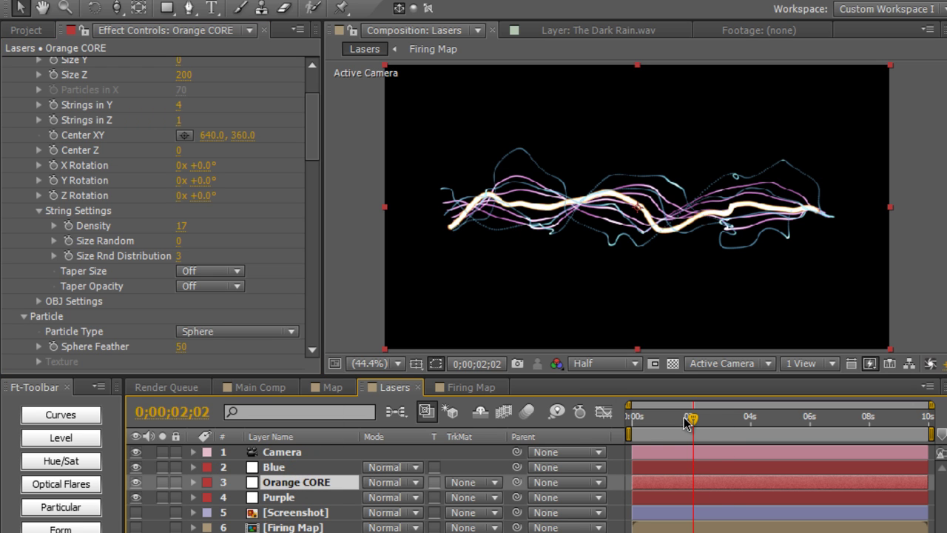
mouse_move(691, 419)
left_mouse_down()
mouse_move(663, 421)
mouse_move(749, 418)
mouse_move(646, 419)
mouse_move(691, 419)
left_mouse_up()
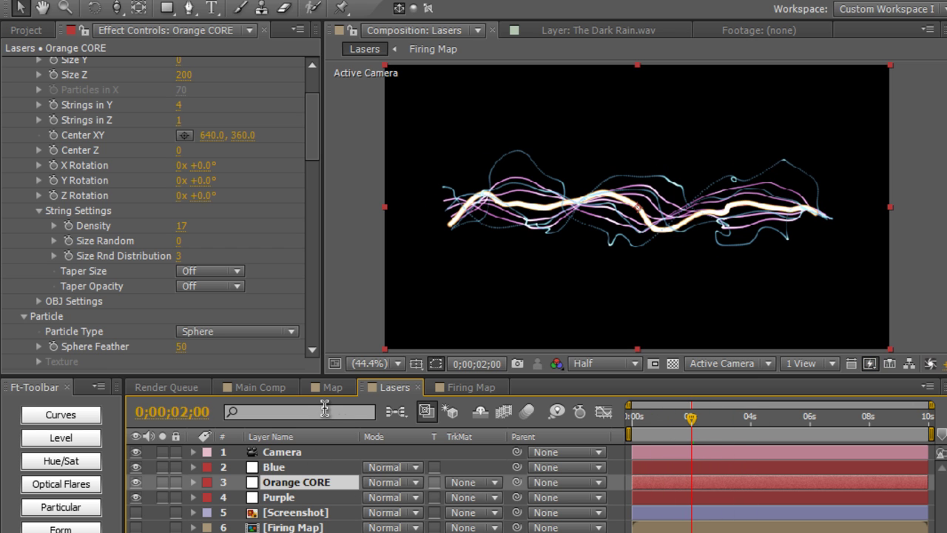
Set the blending mode of the Blue, Orange CORE and Purple layers to Add, and briefly show the Screenshot layer to check the beam over it
left_click(275, 467)
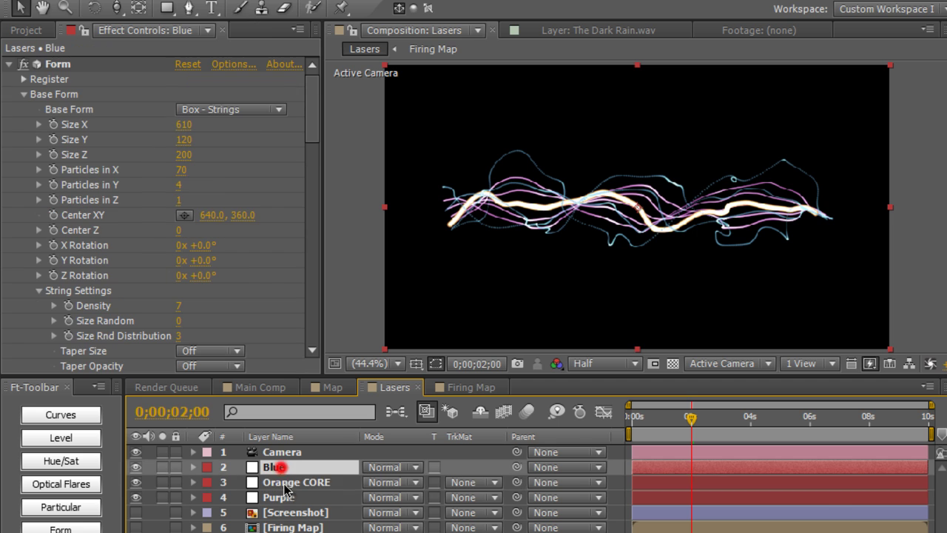
left_click(280, 497, "shift")
left_click(375, 483)
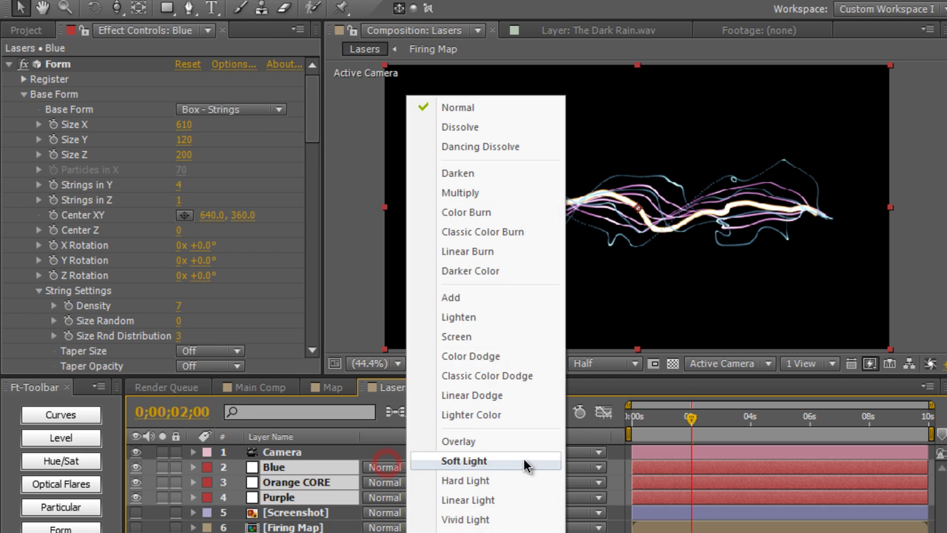
left_click(517, 298)
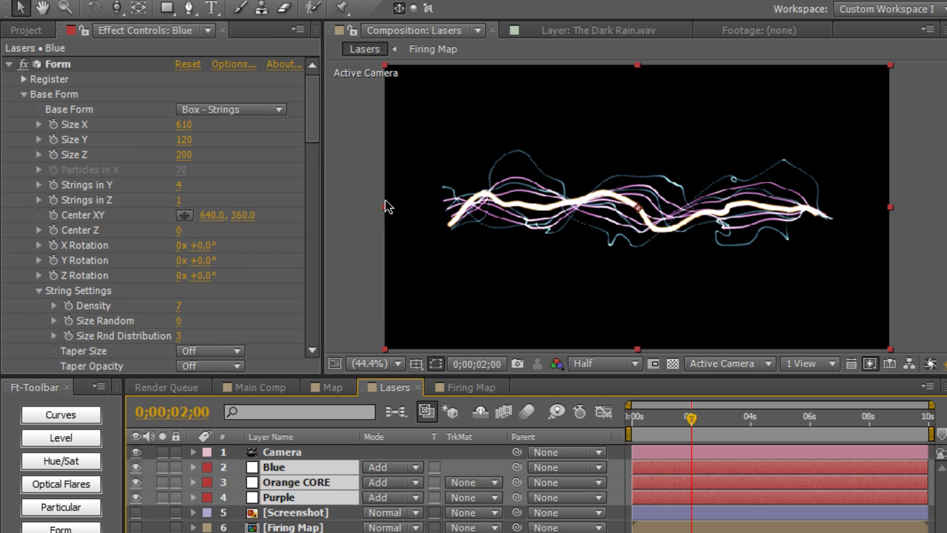
left_click(358, 203)
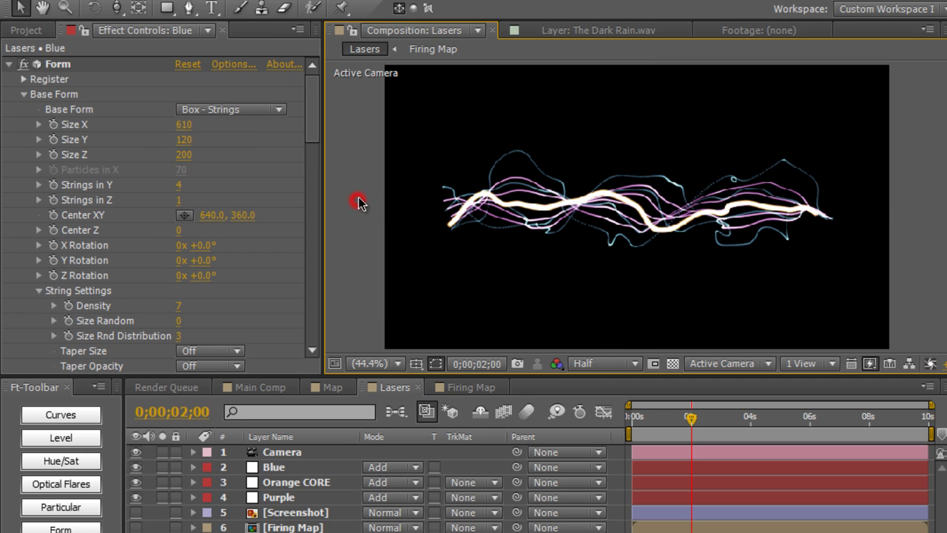
left_click(136, 513)
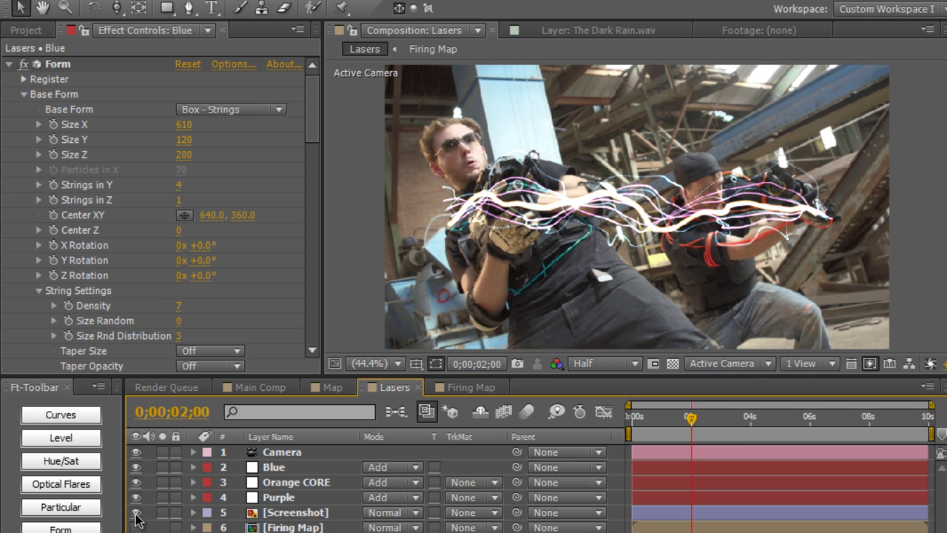
left_click(136, 514)
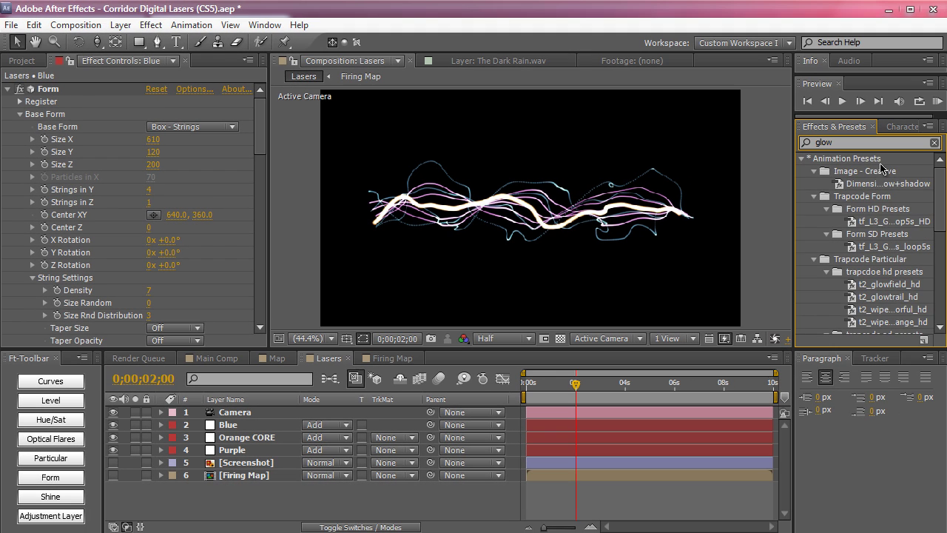
Find the Stylize Glow effect and apply it to the Purple layer
scroll(867, 221, "down", 3)
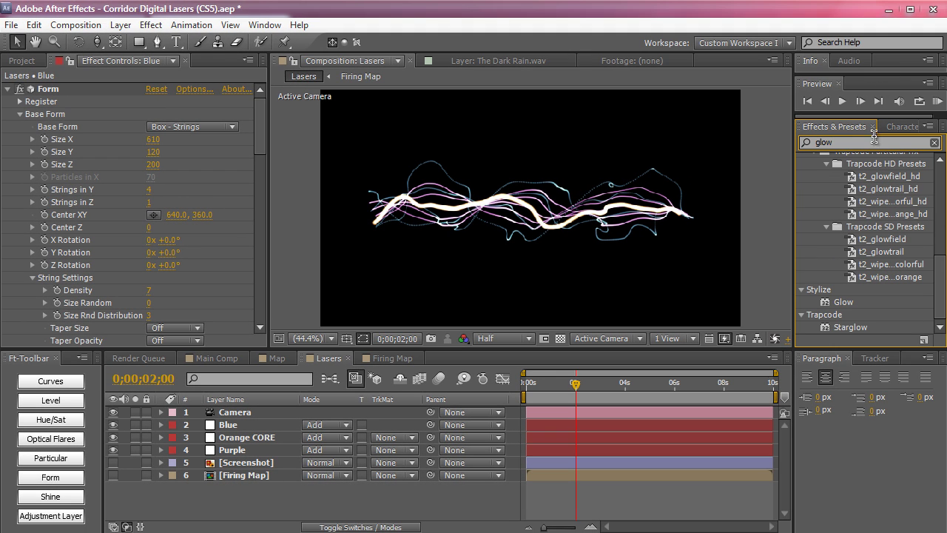
left_click(844, 304)
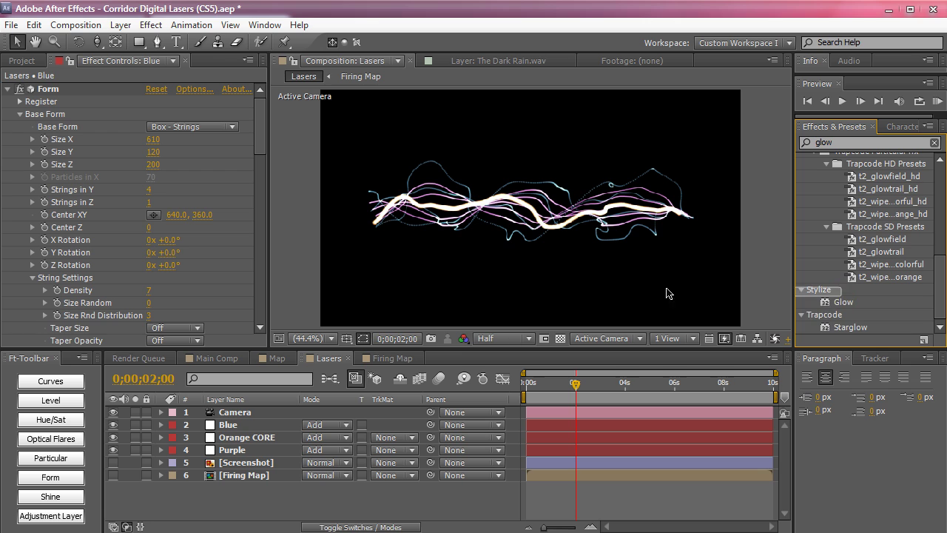
left_click_drag(846, 303, 236, 450)
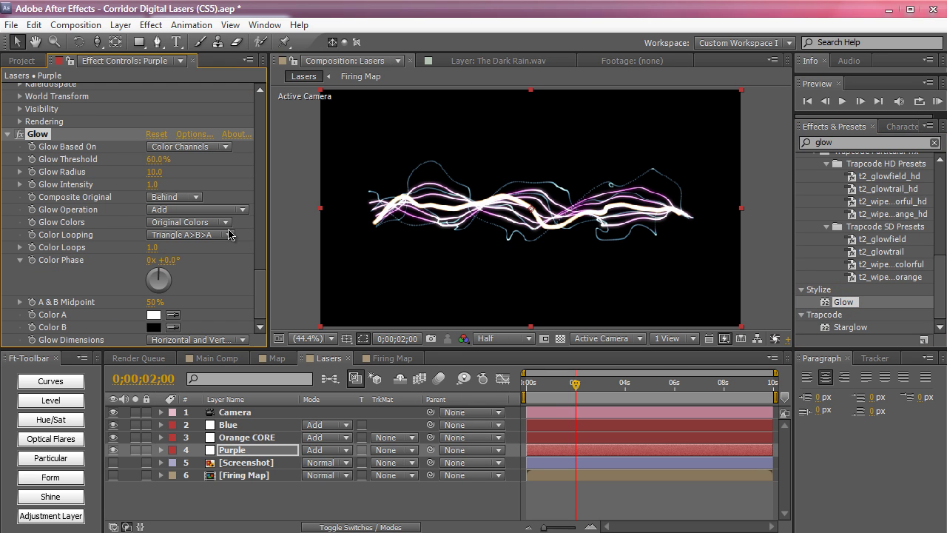
Solo the Purple layer and set its Glow Threshold to 85.9% and Glow Intensity to 0.5
left_click(134, 450)
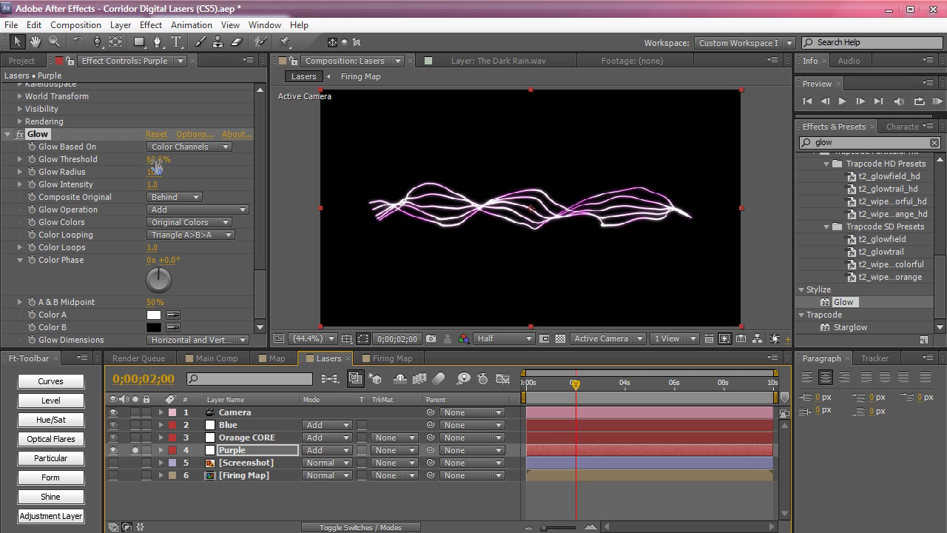
left_click_drag(154, 160, 144, 162)
left_click_drag(178, 156, 158, 175)
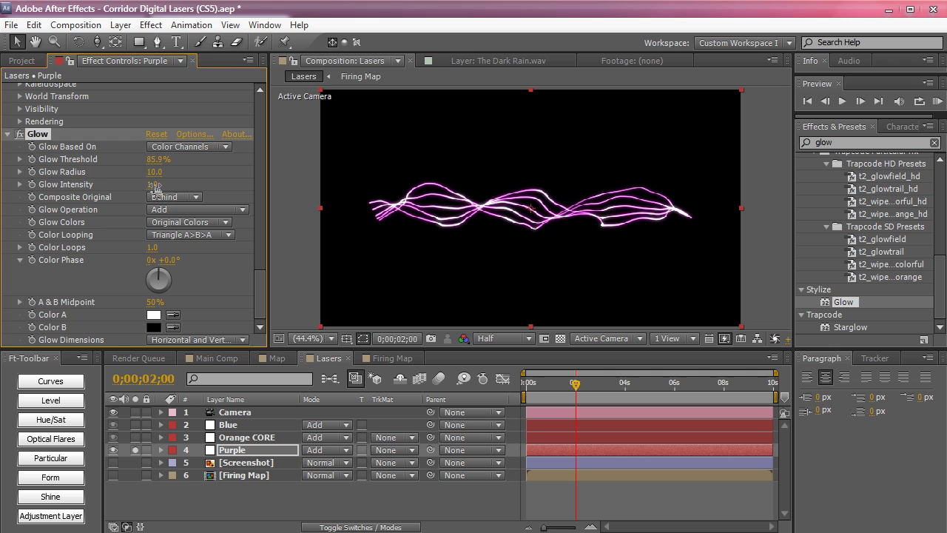
left_click_drag(156, 184, 174, 184)
left_click_drag(152, 187, 162, 187)
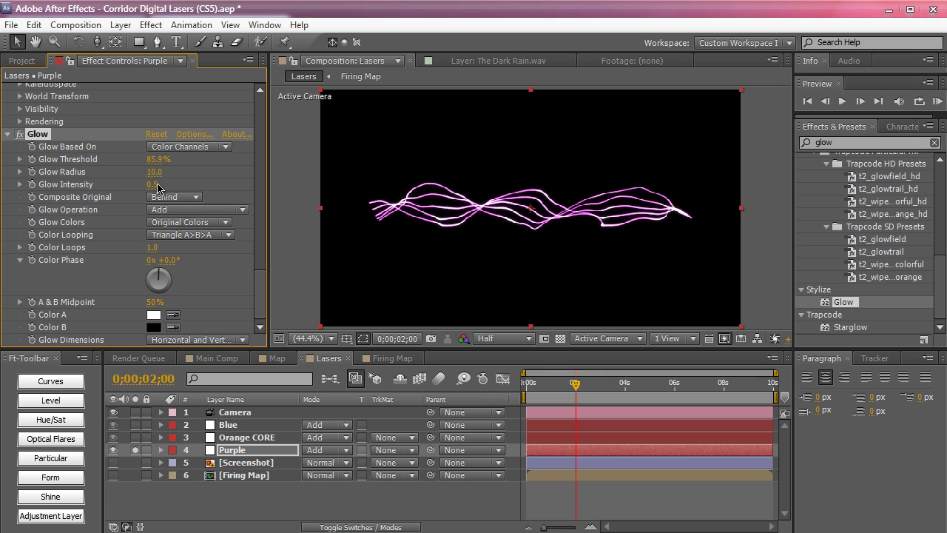
Copy the Purple layer's Glow effect, turn off that layer's solo, and paste the effect onto the Orange CORE layer
left_click(43, 136)
left_click(135, 449)
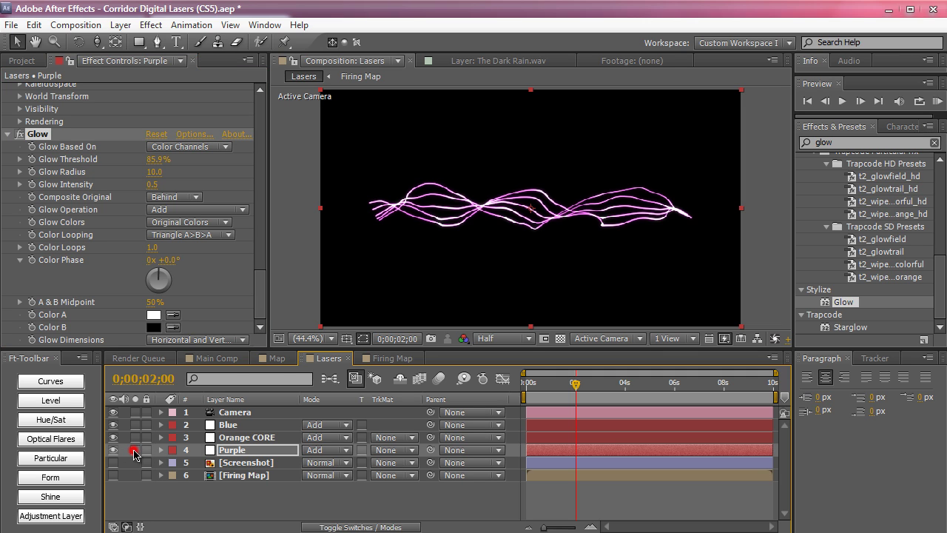
left_click(227, 439)
scroll(219, 265, "down", 3)
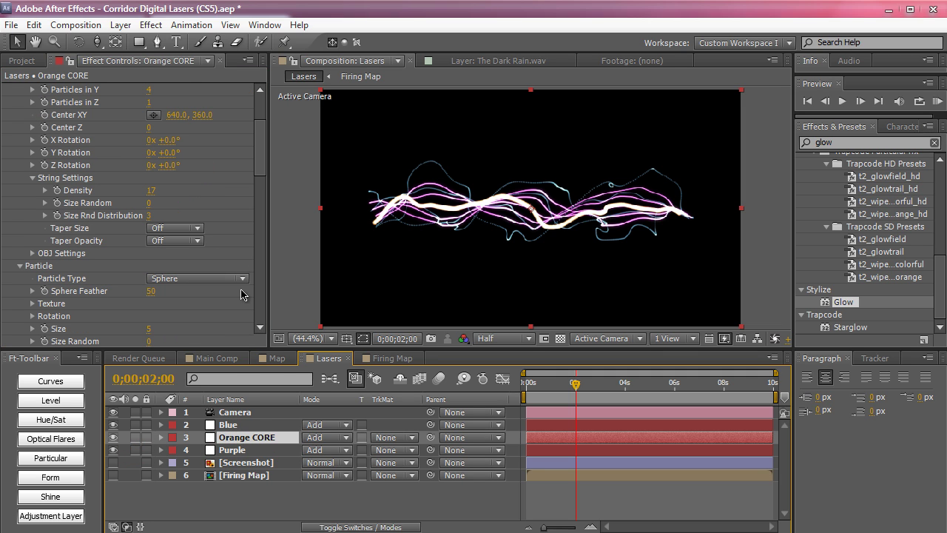
left_click(243, 436)
left_click(229, 89)
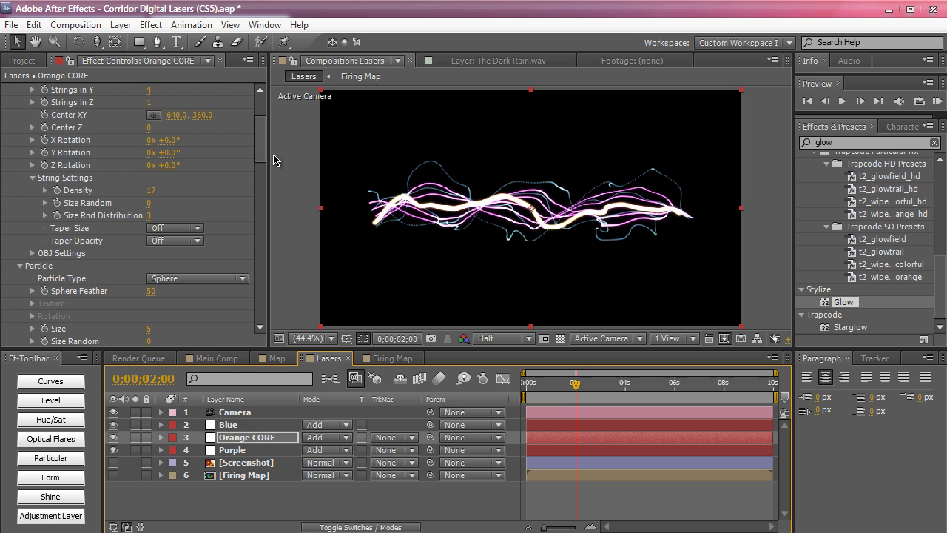
Paste the Glow effect onto the Blue layer and adjust its Glow Threshold
left_click_drag(267, 143, 263, 294)
left_click(226, 425)
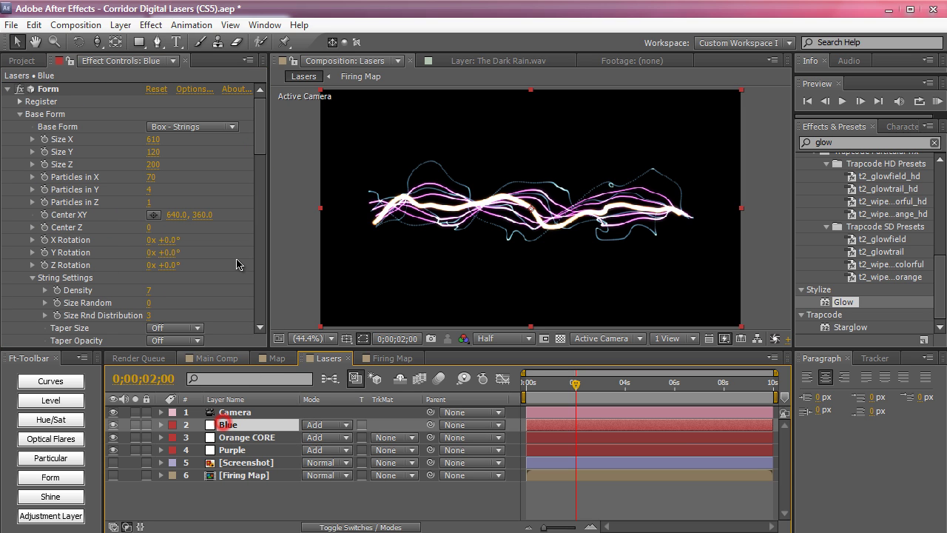
left_click(247, 151)
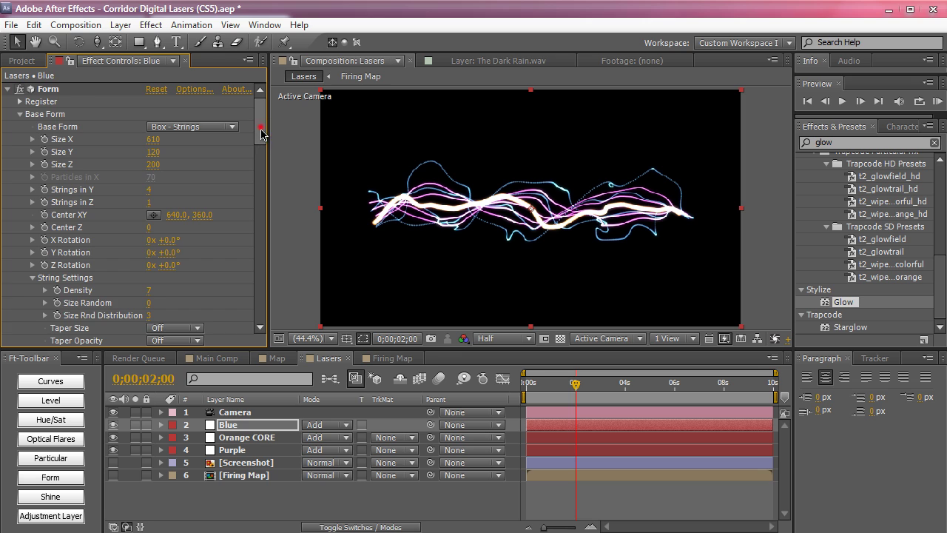
left_click_drag(262, 133, 261, 302)
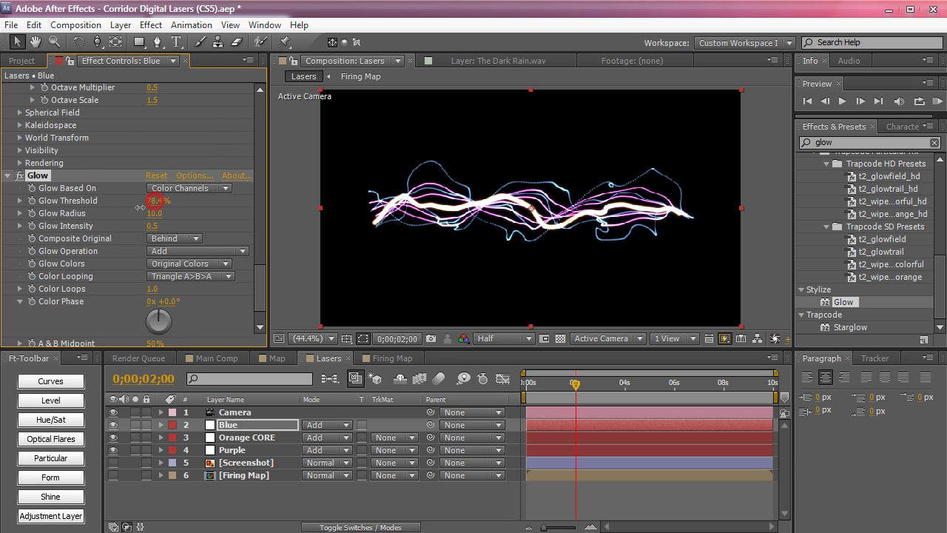
left_click_drag(131, 207, 151, 213)
left_click(231, 424)
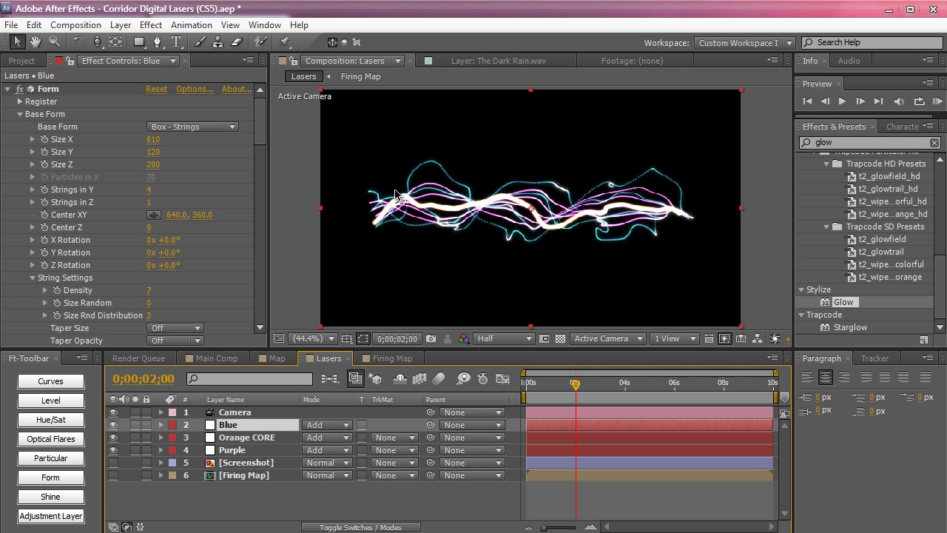
left_click(264, 415)
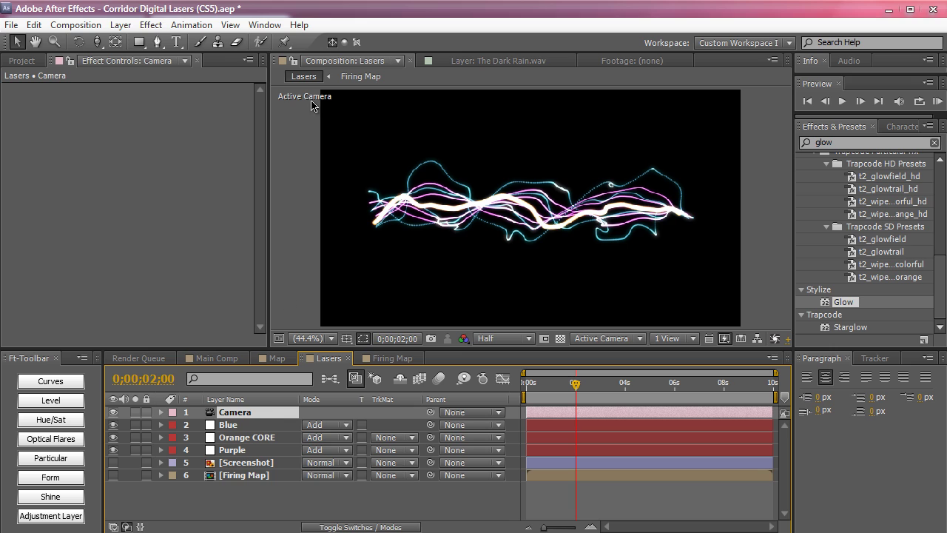
key("c")
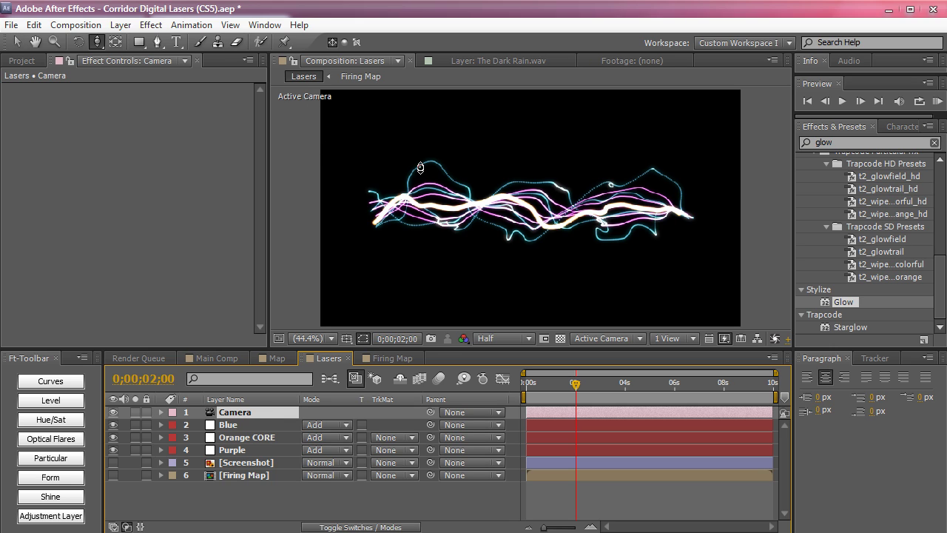
left_click_drag(97, 44, 184, 62)
left_click_drag(394, 218, 402, 195)
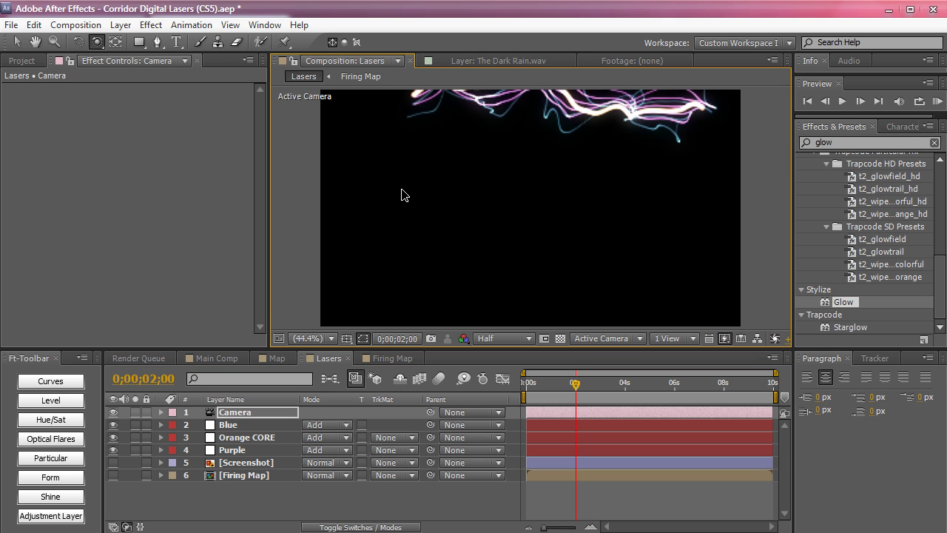
key("ctrl+z")
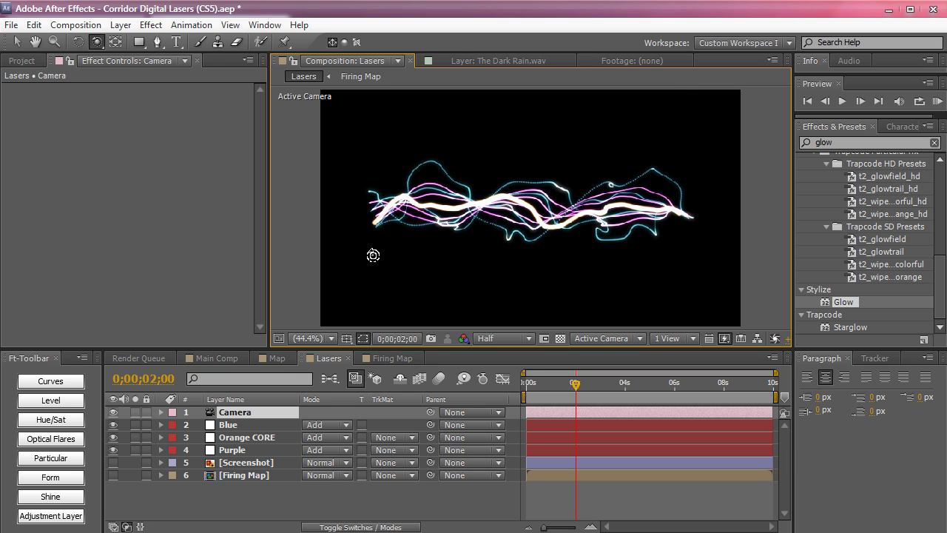
Pull the camera back from the beam and orbit around it to view the strings from several angles
left_click(232, 450)
left_click_drag(507, 180, 493, 202)
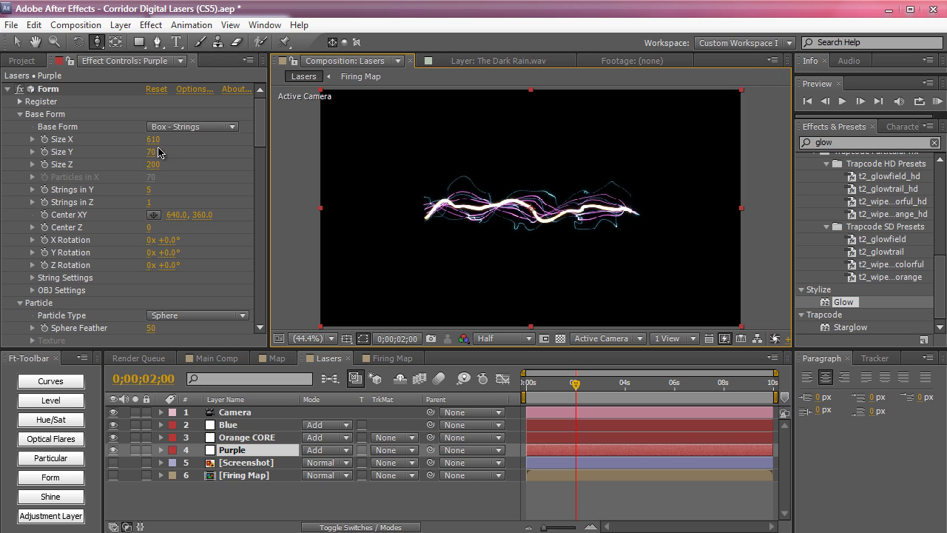
key("c")
left_click_drag(435, 212, 418, 266)
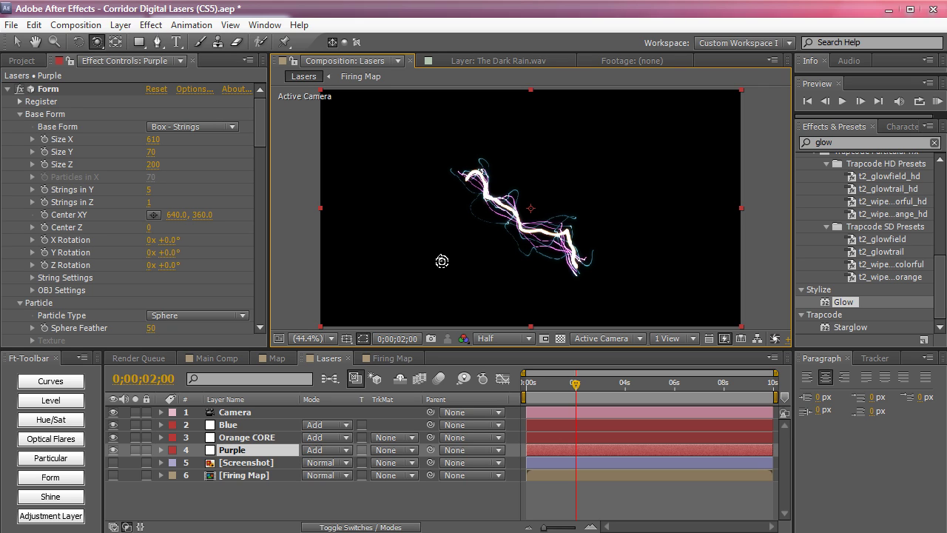
mouse_move(422, 226)
left_mouse_down()
mouse_move(509, 277)
mouse_move(571, 296)
mouse_move(612, 286)
mouse_move(592, 223)
mouse_move(639, 215)
mouse_move(482, 152)
mouse_move(496, 163)
left_mouse_up()
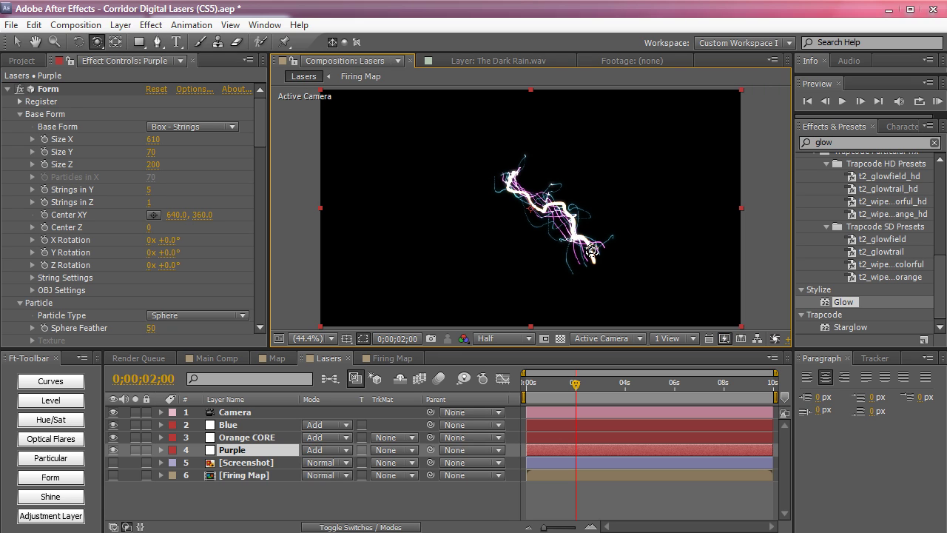
left_click_drag(421, 247, 320, 228)
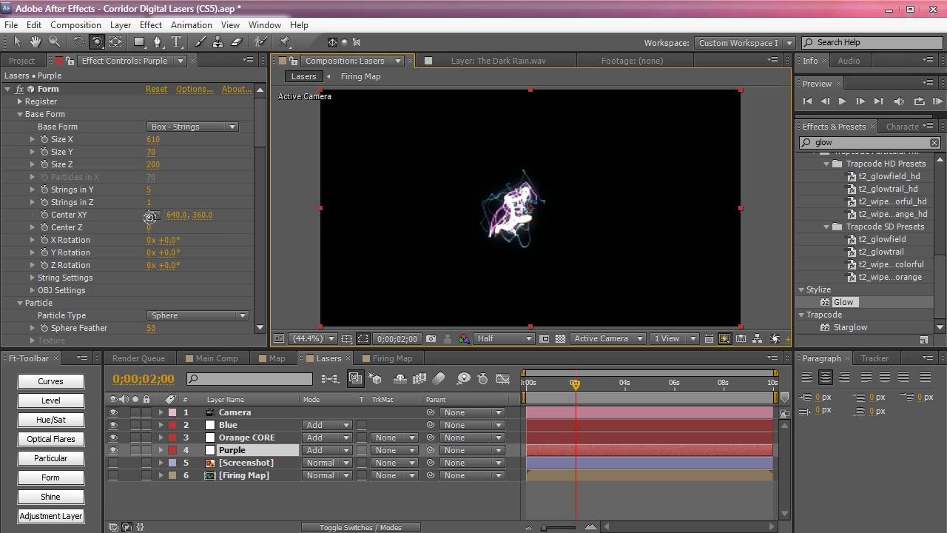
mouse_move(151, 217)
left_mouse_down()
mouse_move(130, 222)
mouse_move(159, 224)
left_mouse_up()
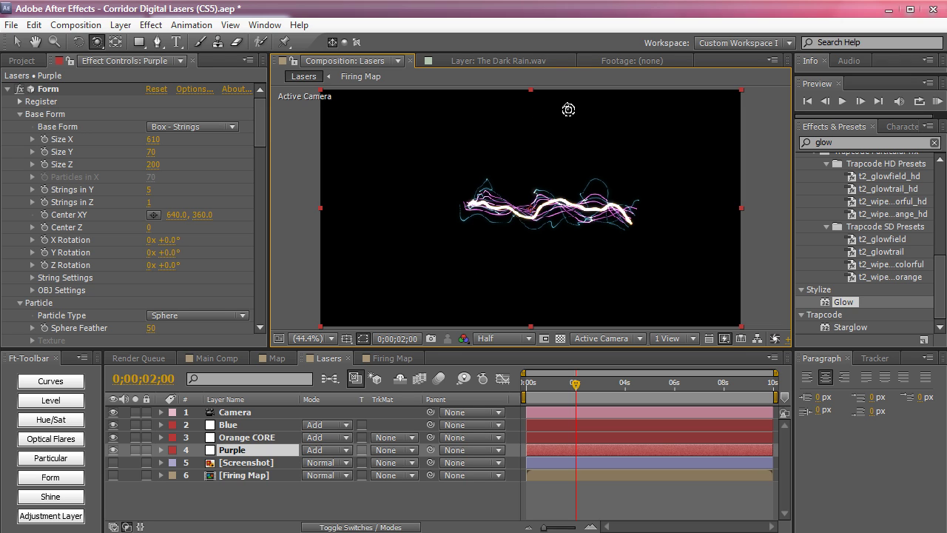
Show the Screenshot layer, then orbit and track the camera so the beam runs diagonally upward from the gun of the man in sunglasses
left_click(113, 462)
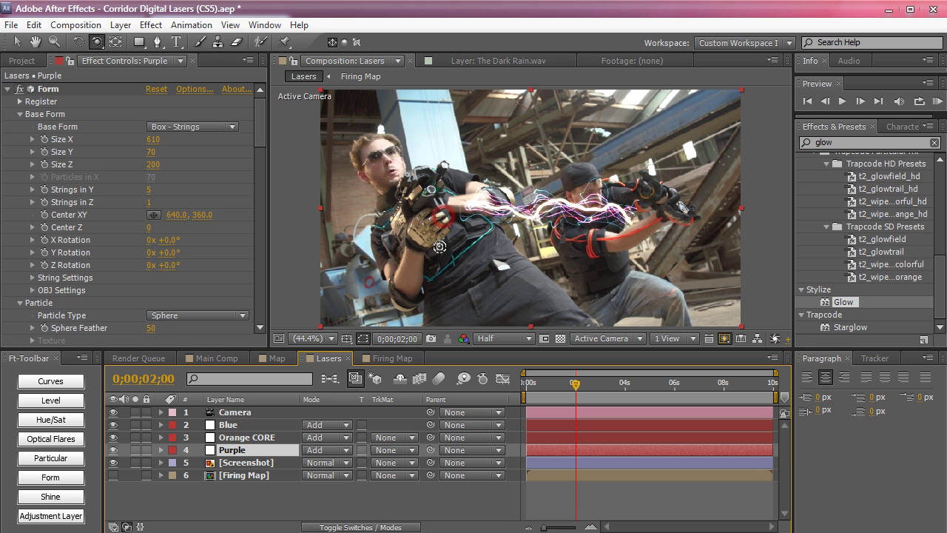
left_click_drag(440, 246, 440, 252)
left_click_drag(435, 218, 467, 145)
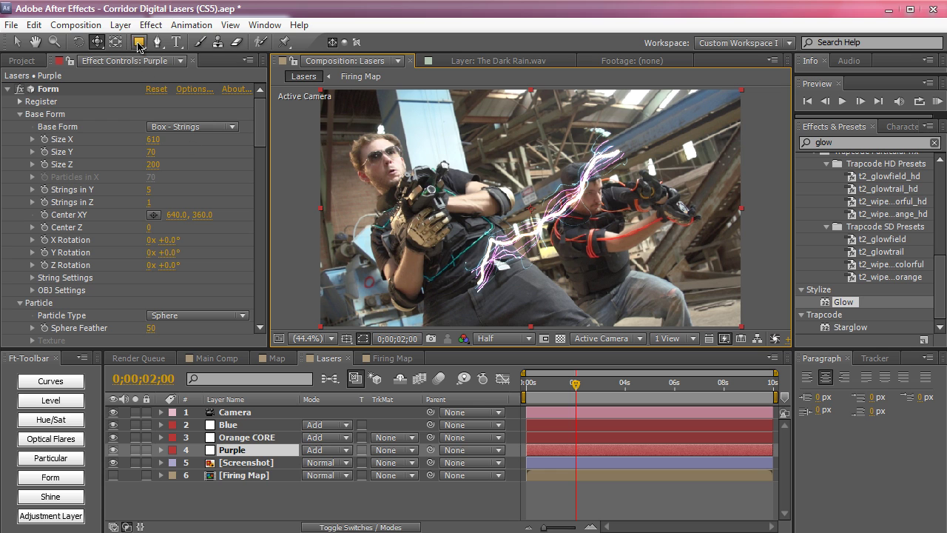
left_click(75, 24)
left_click(103, 43)
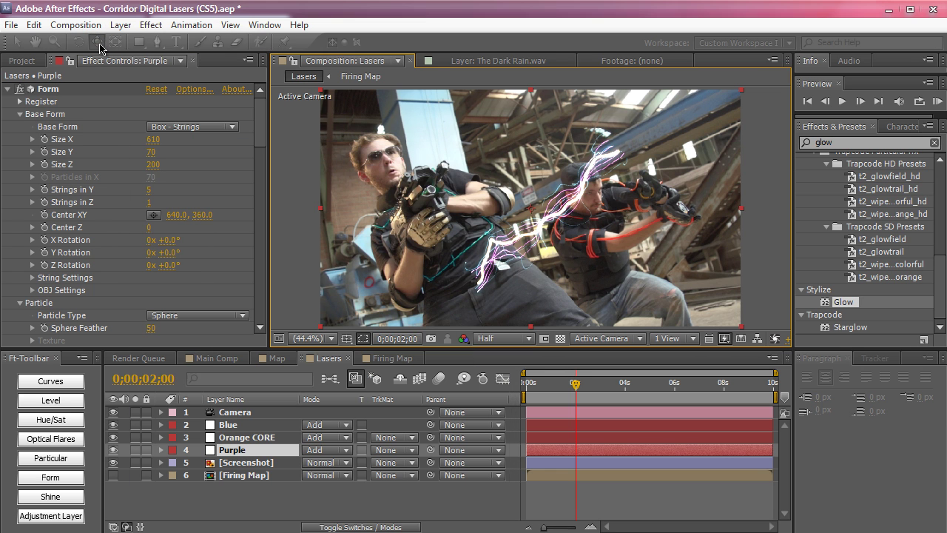
left_click_drag(97, 42, 185, 80)
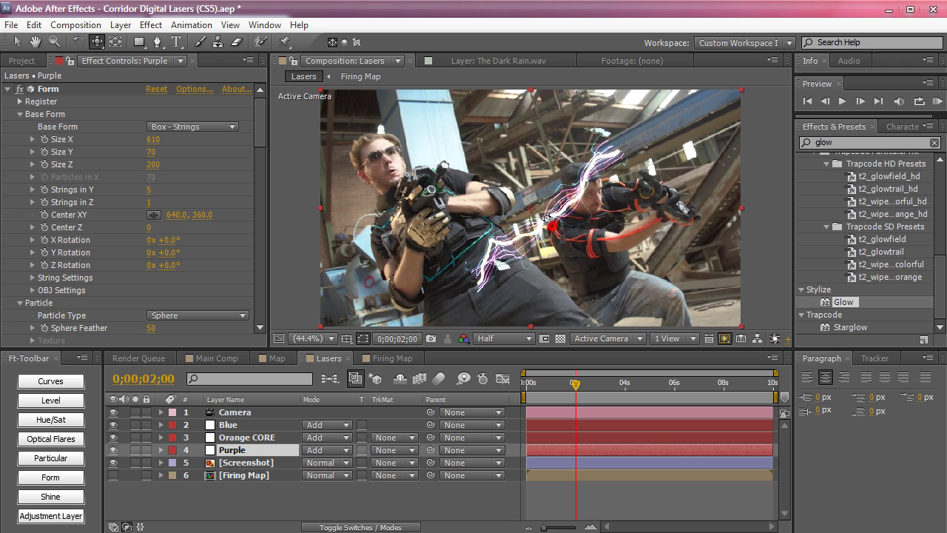
left_click_drag(529, 201, 515, 178)
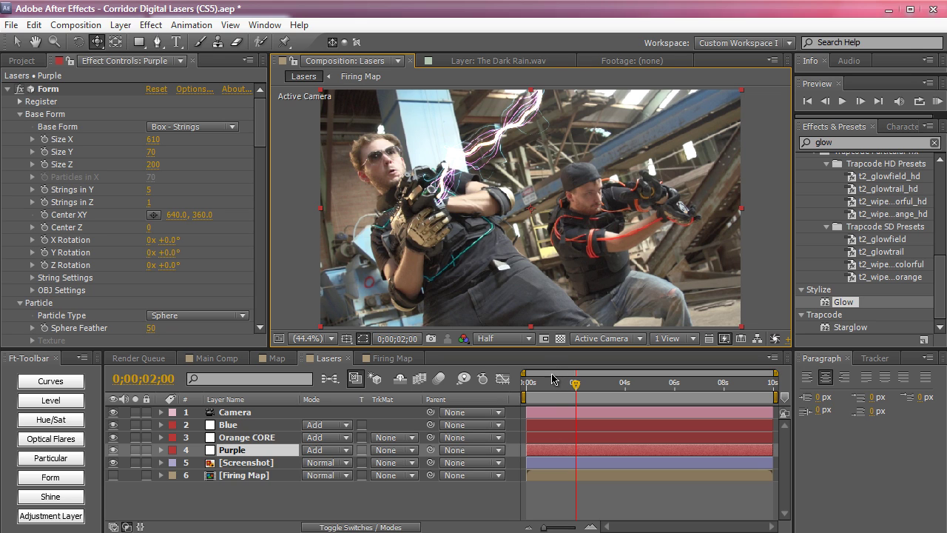
At 0;00;01;02, reframe the camera so the beam comes out of the sunglasses-wearing man's gun and shoots steeply upward
mouse_move(550, 392)
left_mouse_down()
mouse_move(529, 393)
mouse_move(553, 392)
left_mouse_up()
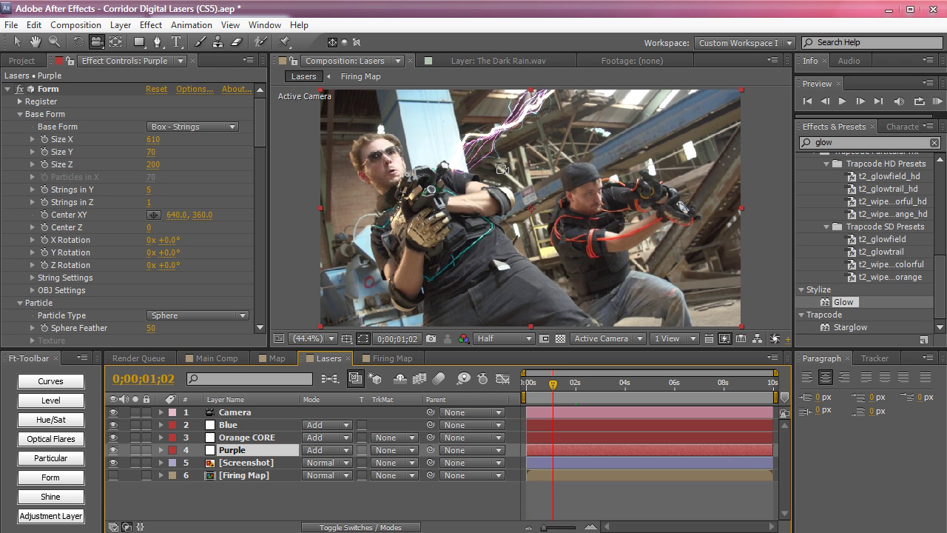
left_click_drag(502, 169, 459, 290)
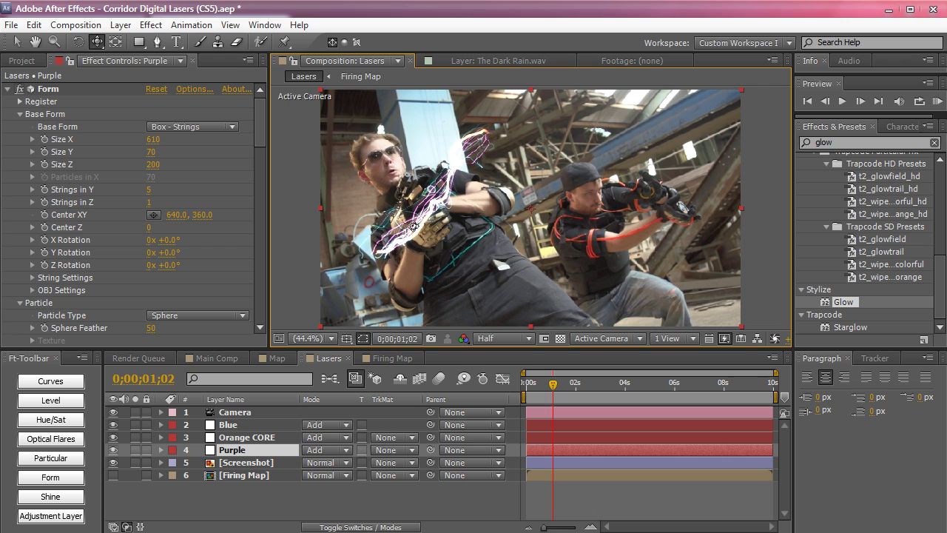
left_click_drag(414, 225, 506, 219)
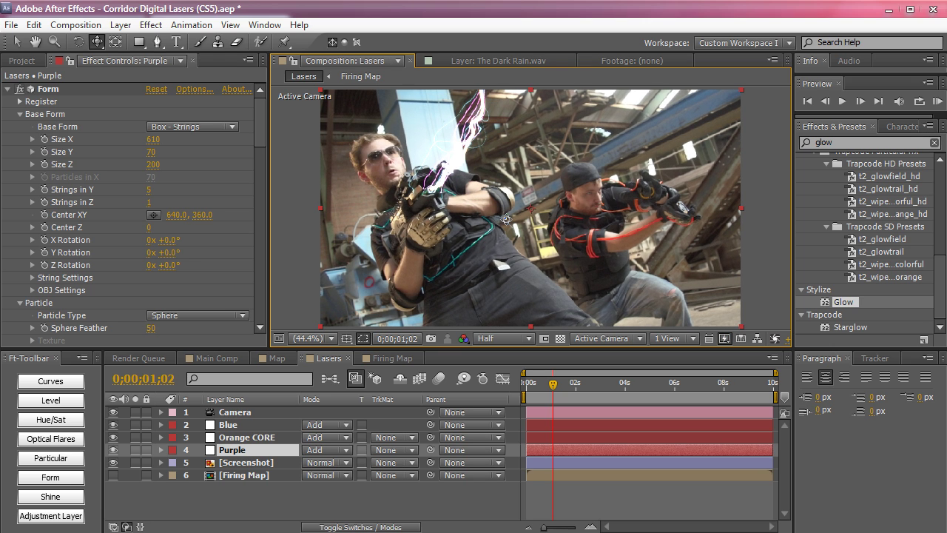
Scrub from 0;00;00;00 to 0;00;00;24 to check how the beam fires out of the gun
left_click_drag(539, 392, 520, 396)
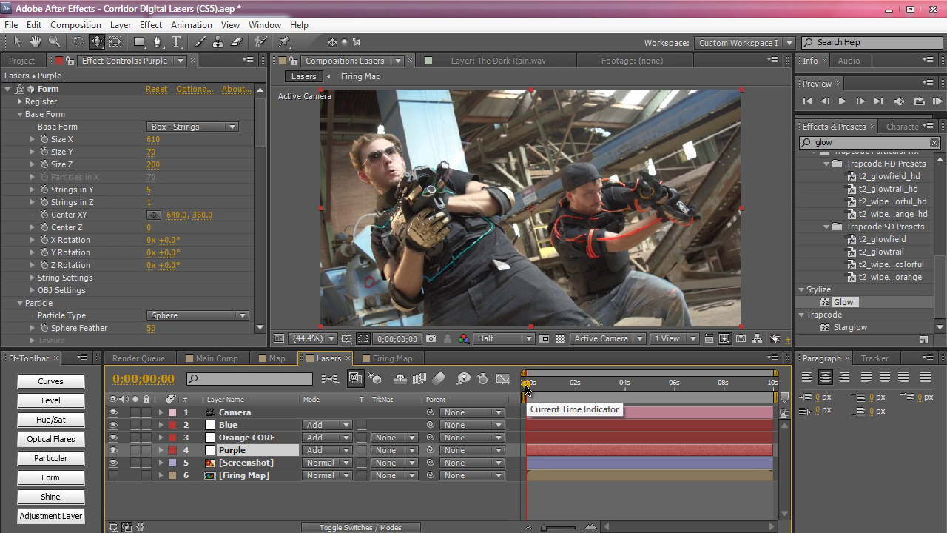
left_click_drag(526, 390, 546, 382)
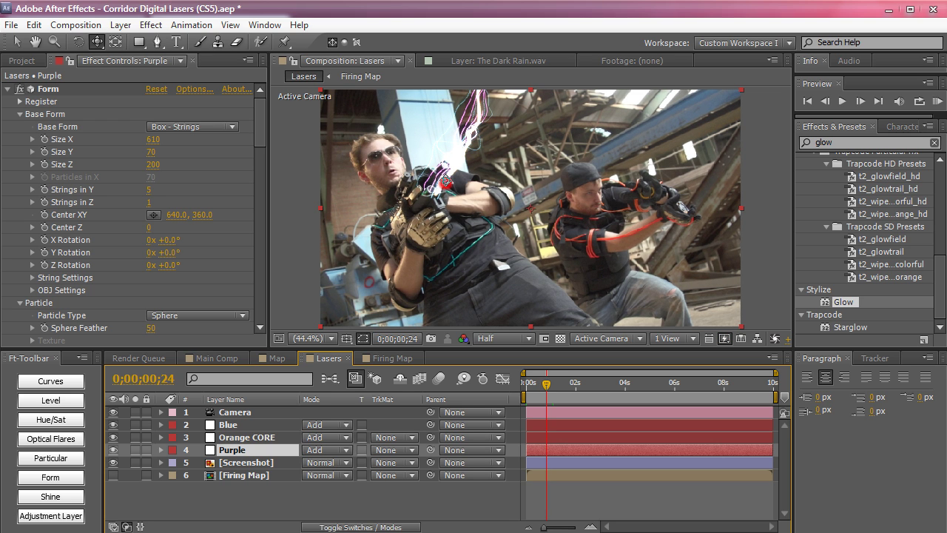
left_click_drag(445, 181, 467, 204)
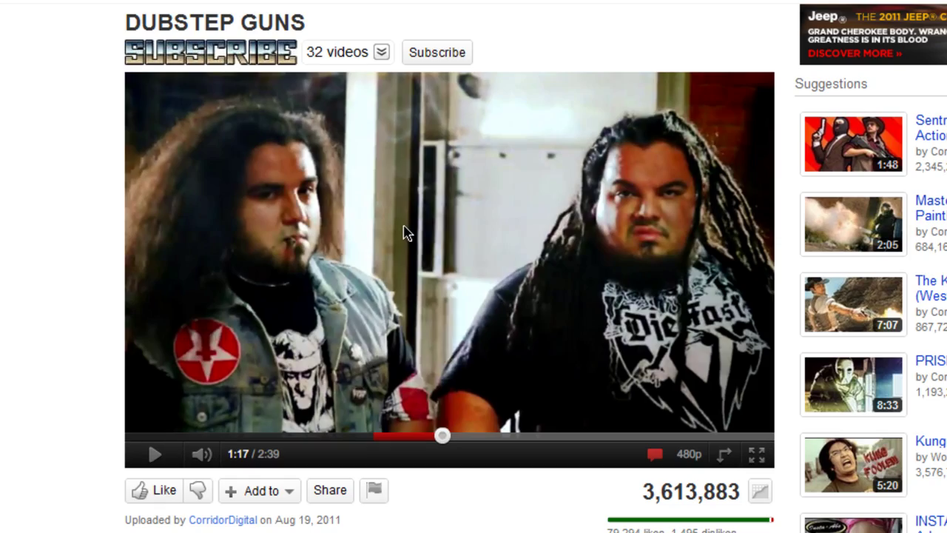
Switch to the DUBSTEP GUNS YouTube video and play it from 1:17 onward to study the original laser effect
left_click(403, 226)
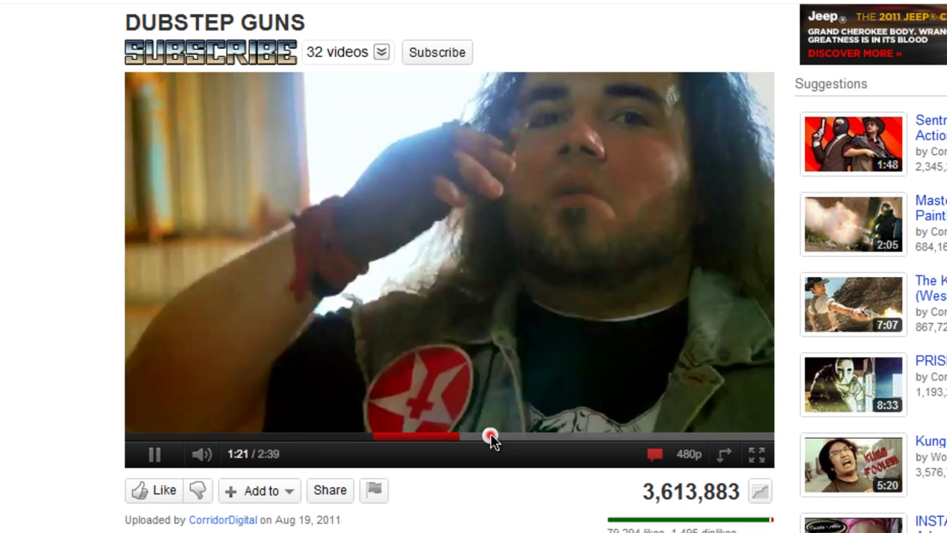
left_click(490, 436)
left_click(148, 458)
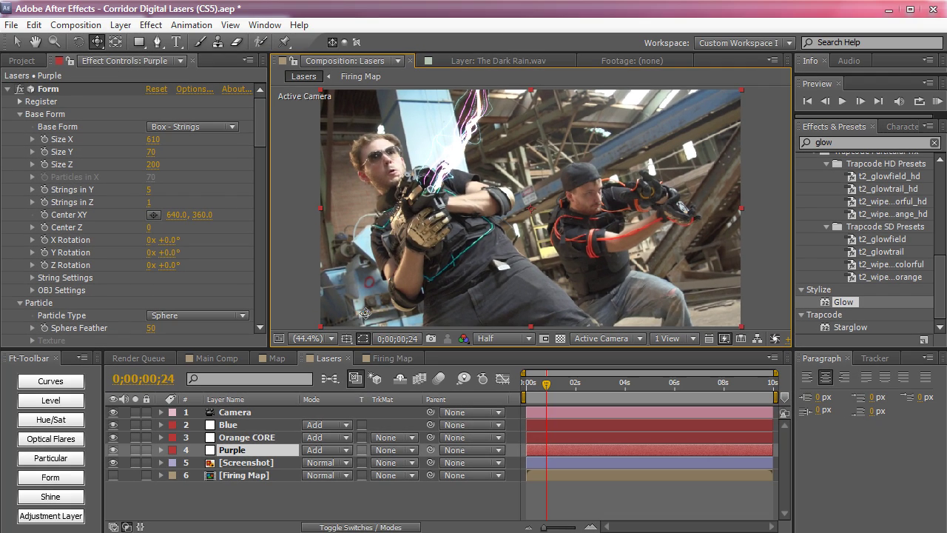
Back in After Effects, add a white 1280 x 720 solid named OF to the Lasers composition
key("ctrl+y")
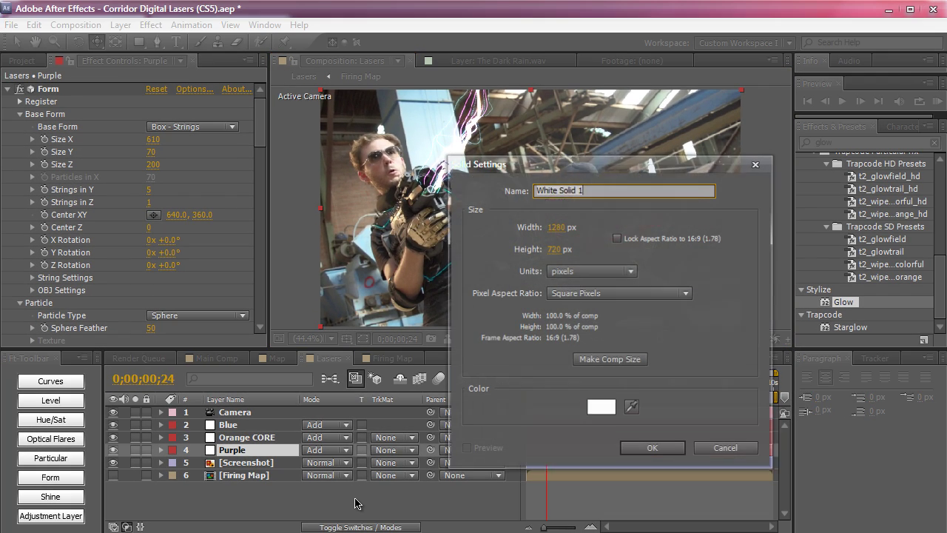
type("OF")
key("Return")
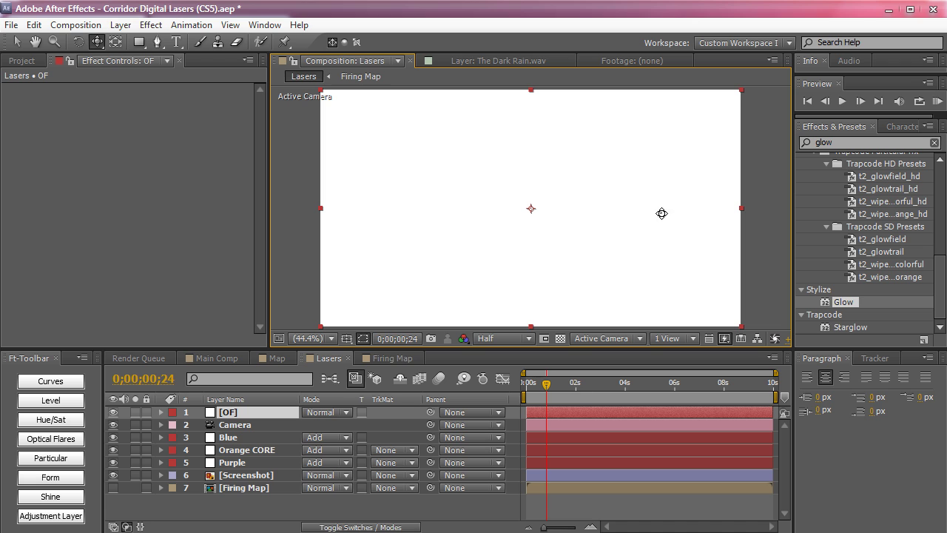
Search the effects for "opti" and apply Video Copilot's Optical Flares to the OF solid
left_click(857, 142)
double_click(857, 142)
type("o")
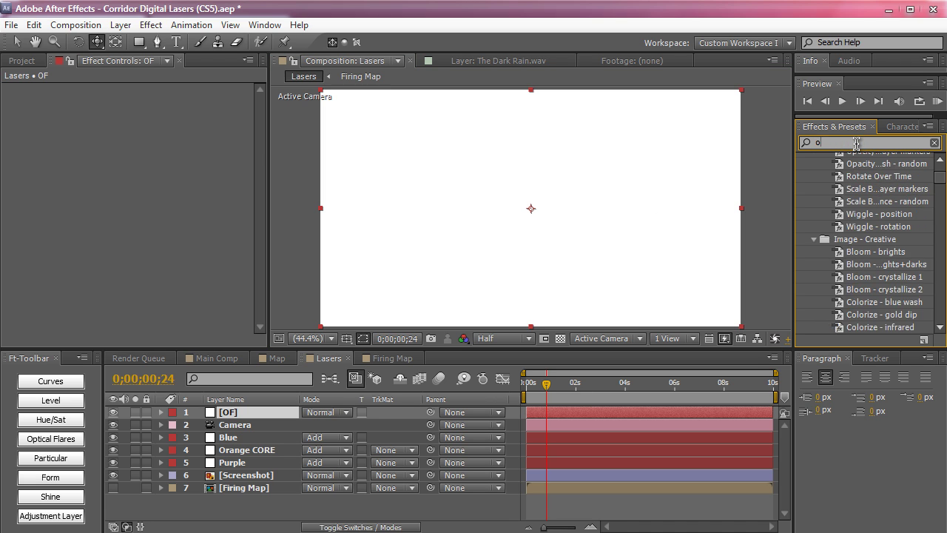
type("pti")
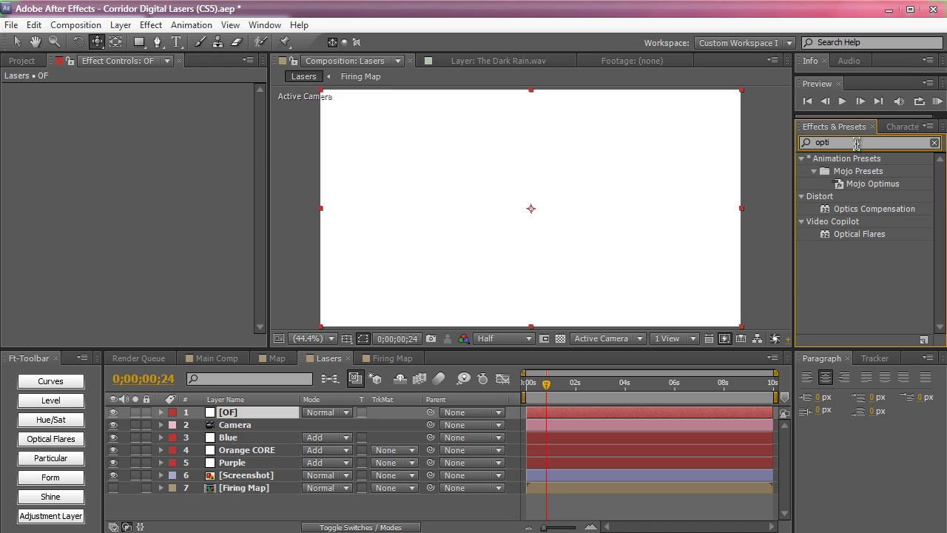
double_click(858, 234)
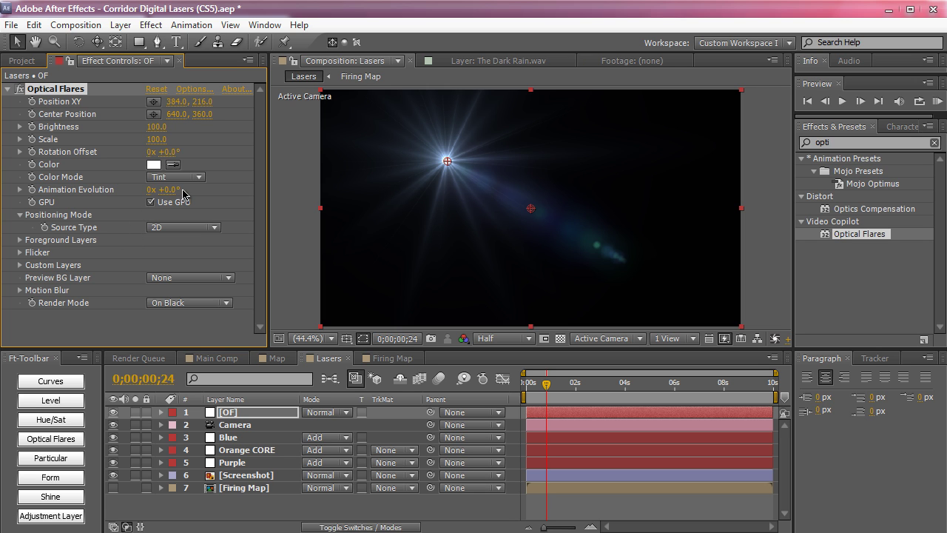
Open the Optical Flares options and load the North Star flare from the Pro Presets
left_click(189, 90)
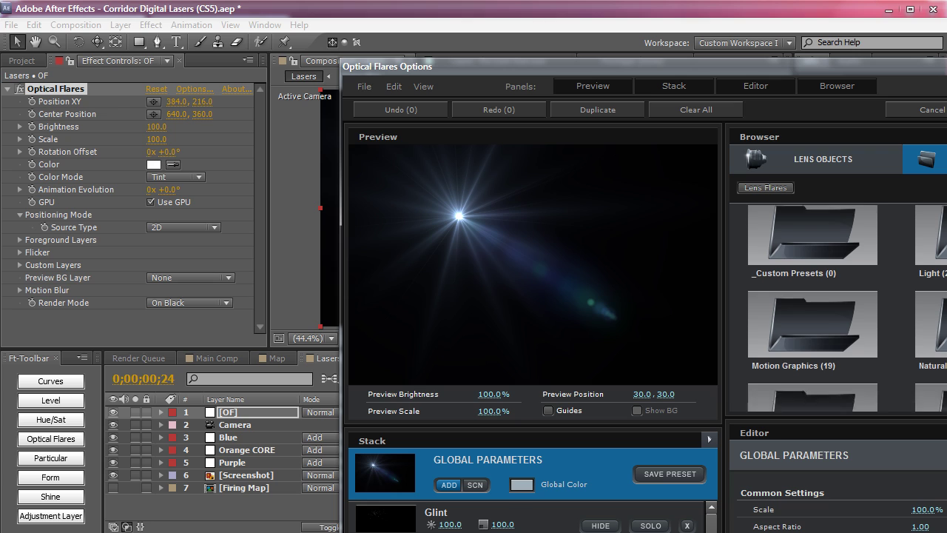
scroll(931, 334, "down", 2)
left_click(928, 330)
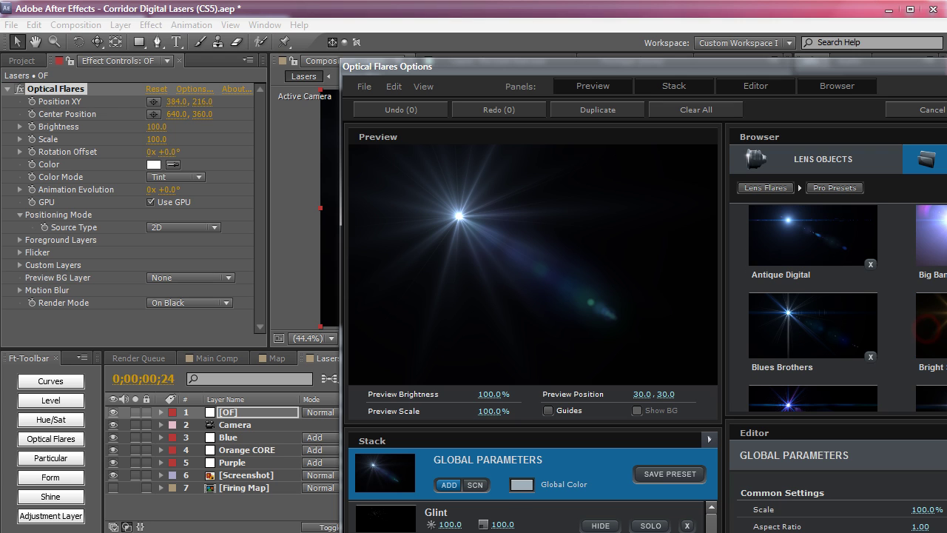
scroll(931, 334, "down", 3)
scroll(838, 307, "down", 3)
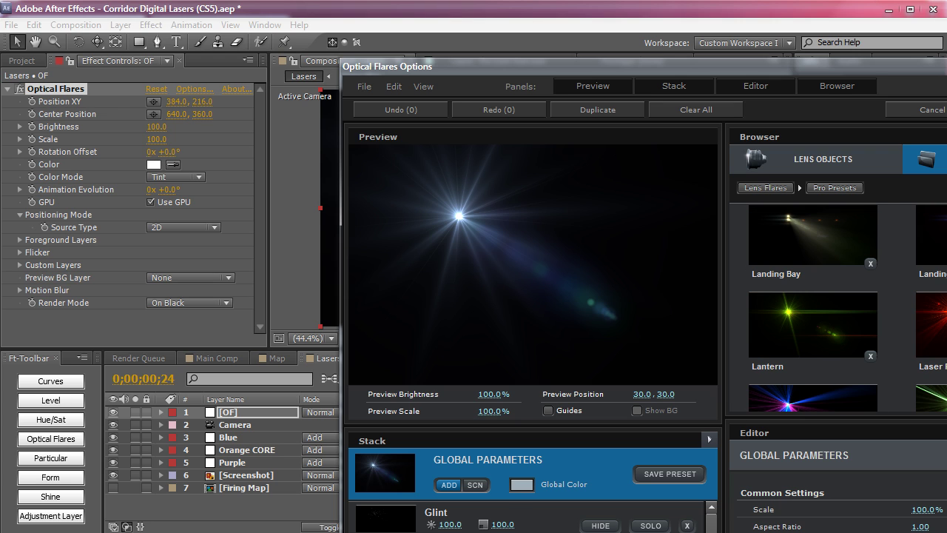
scroll(923, 300, "down", 8)
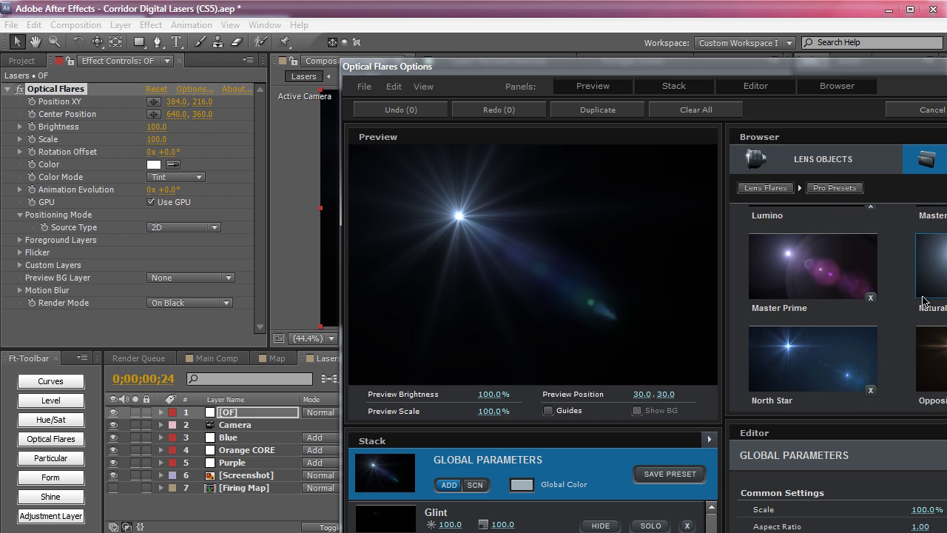
left_click(839, 361)
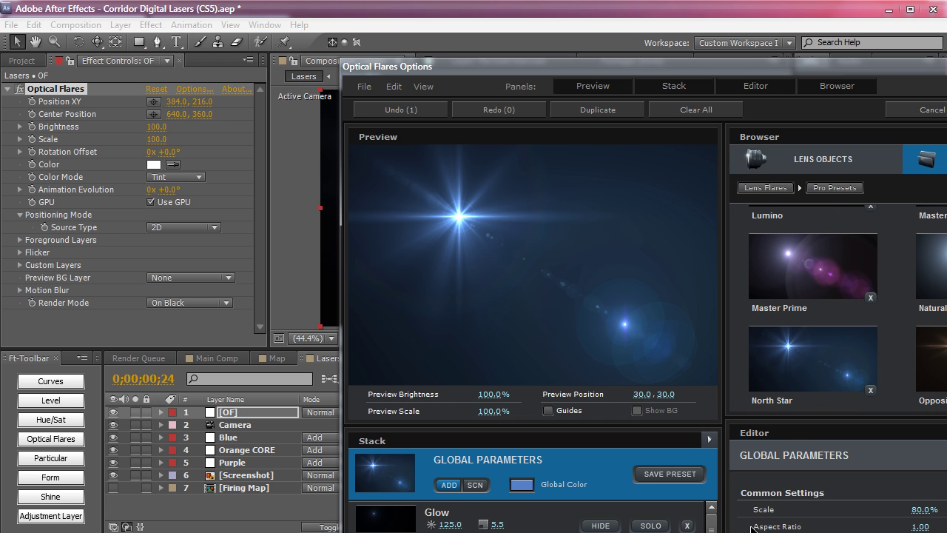
Delete the trailing glow, the last Streak and the visible Multi Iris of scale 132 from the North Star flare's stack
scroll(715, 529, "down", 3)
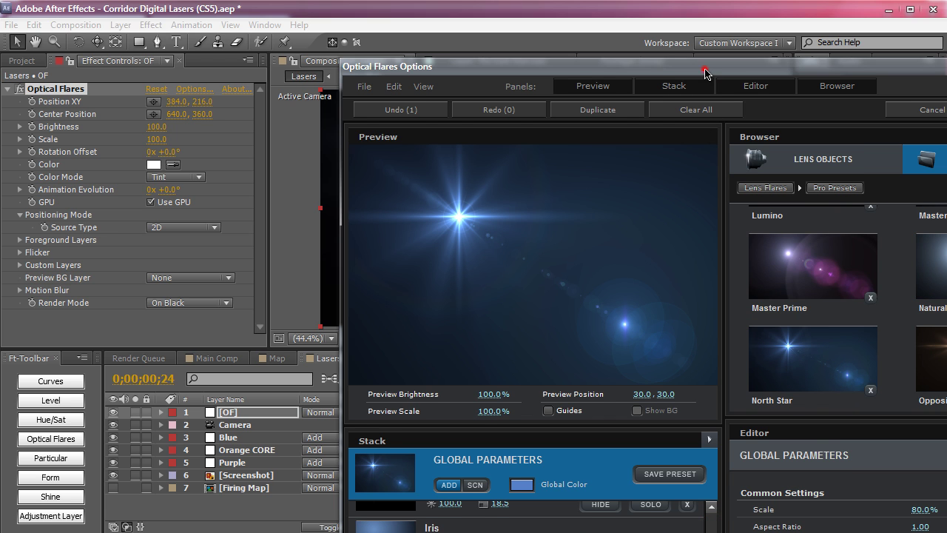
left_click_drag(705, 74, 680, 25)
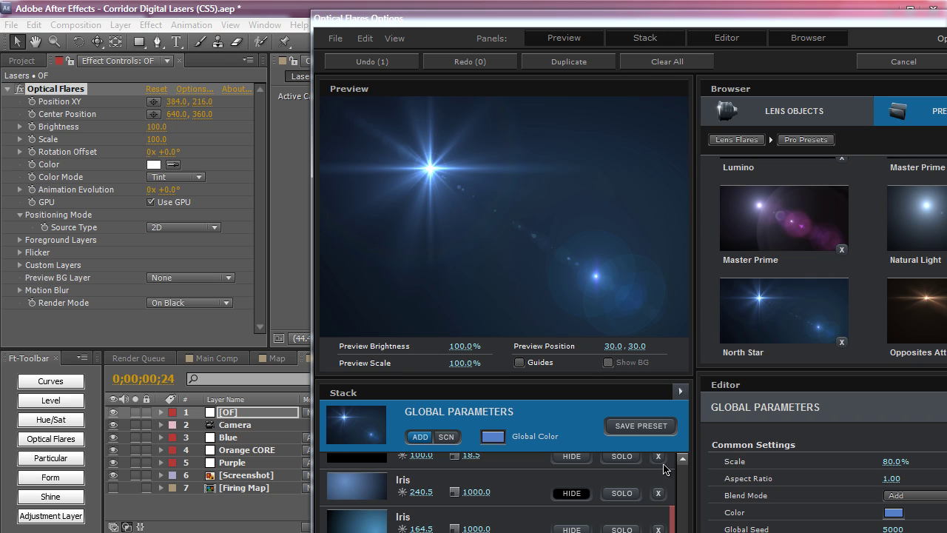
left_click_drag(646, 532, 645, 502)
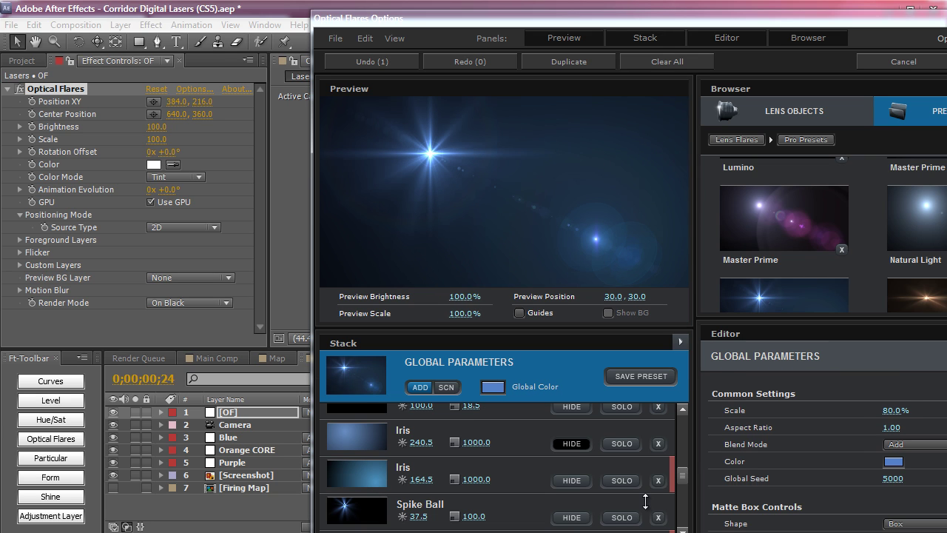
left_click_drag(683, 474, 683, 528)
left_click(657, 527)
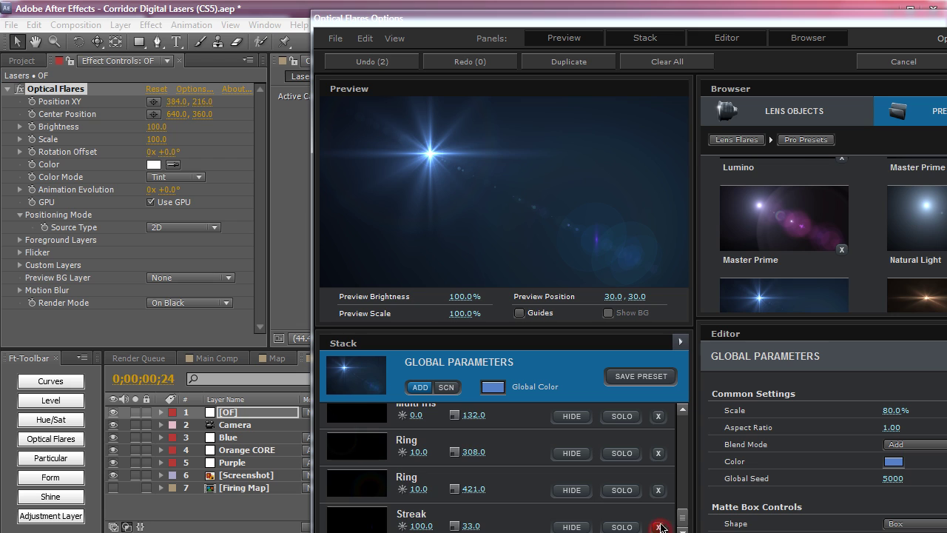
left_click(658, 527)
scroll(688, 525, "up", 1)
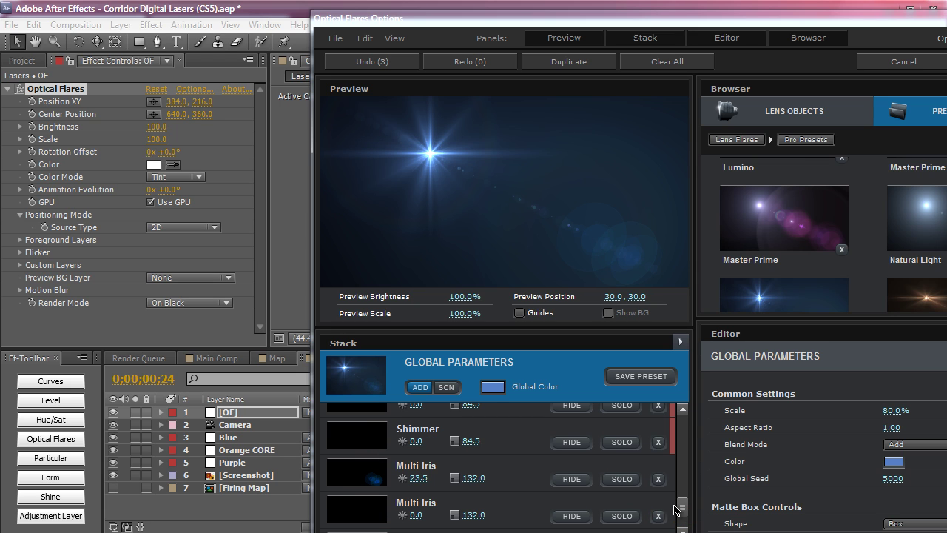
left_click(656, 487)
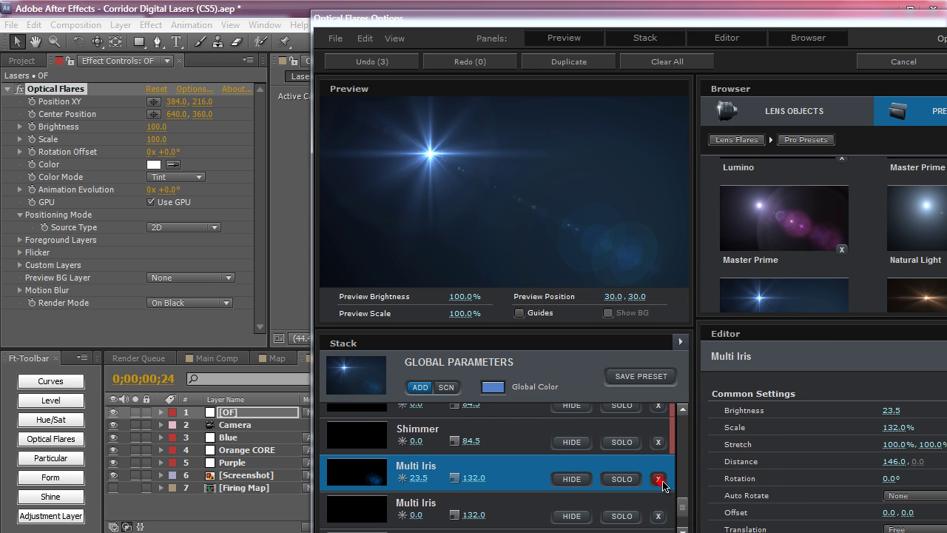
left_click(658, 479)
Delete the small trailing Multi Iris elements above the Streaks in the stack and apply the flare setup
scroll(683, 494, "up", 3)
scroll(682, 494, "up", 5)
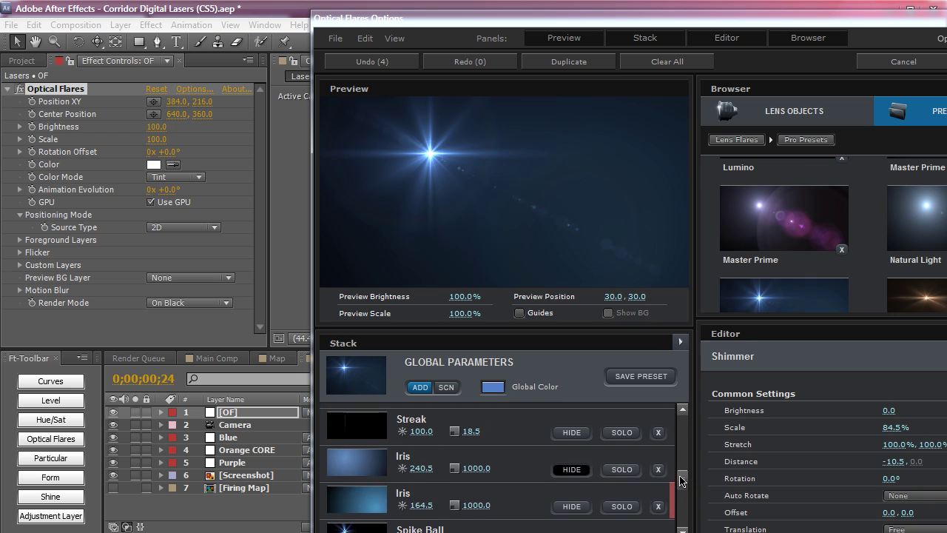
left_click(658, 486)
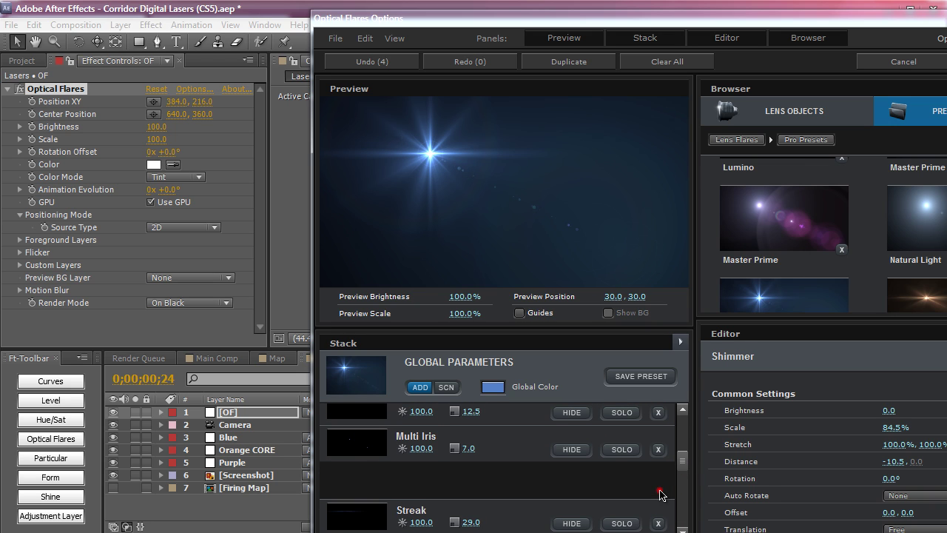
left_click(658, 449)
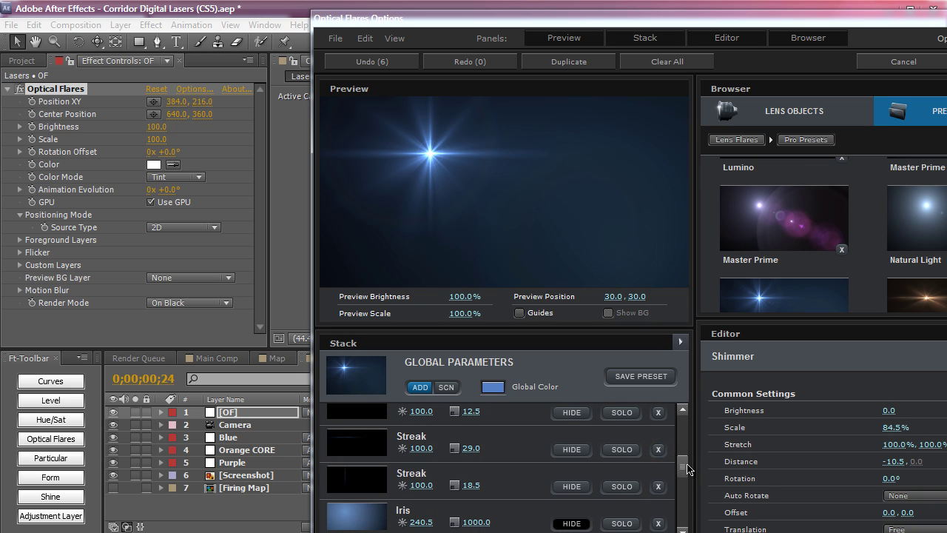
scroll(685, 466, "up", 3)
left_click(939, 37)
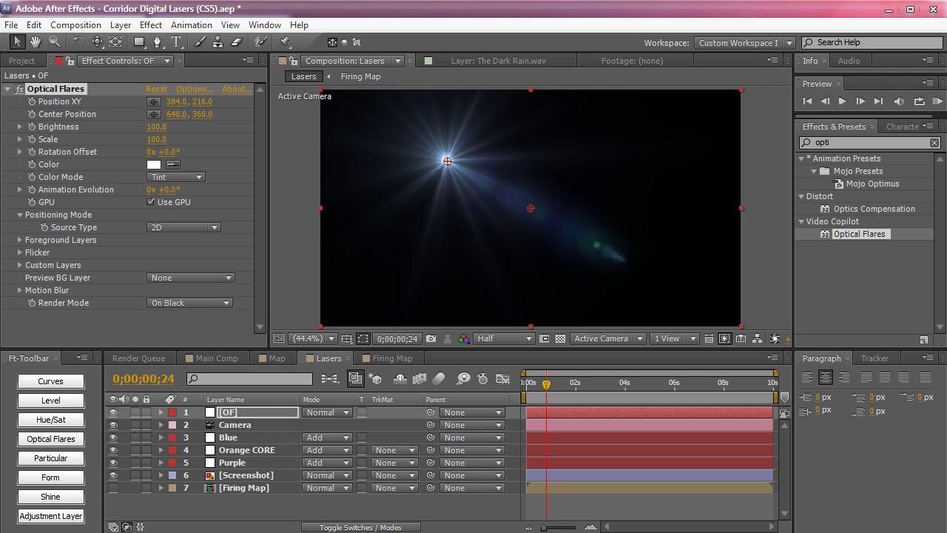
Set the OF layer's blending mode to Add and position the flare on the gun at 337.5, 308.3
left_click(326, 412)
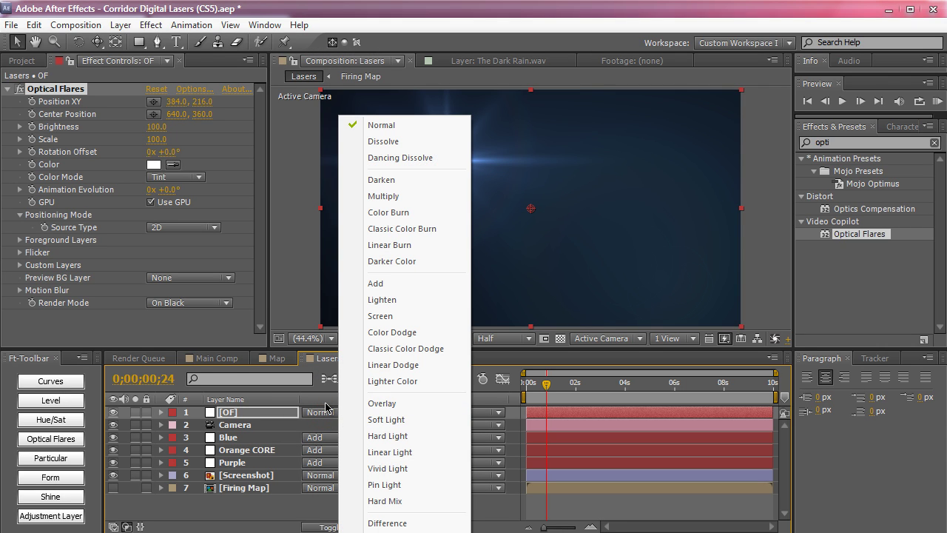
left_click(377, 283)
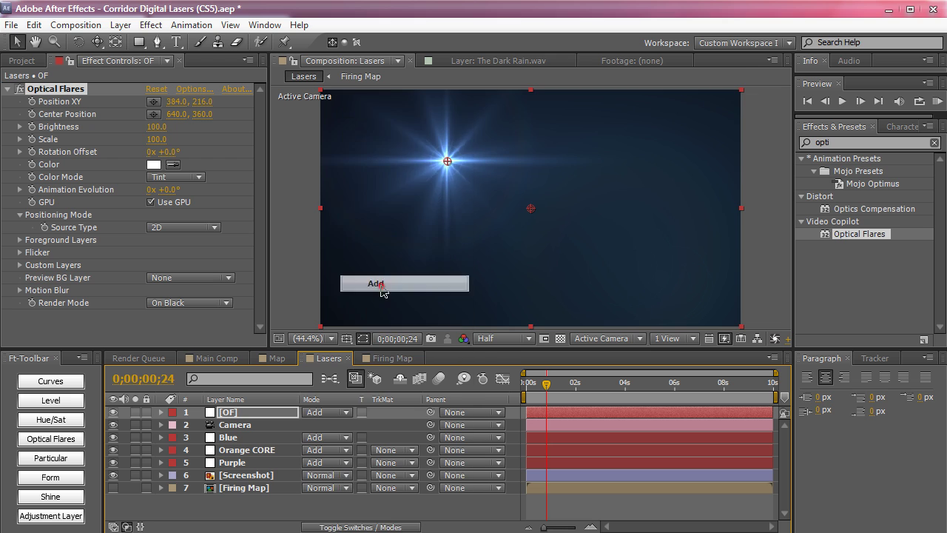
left_click(154, 101)
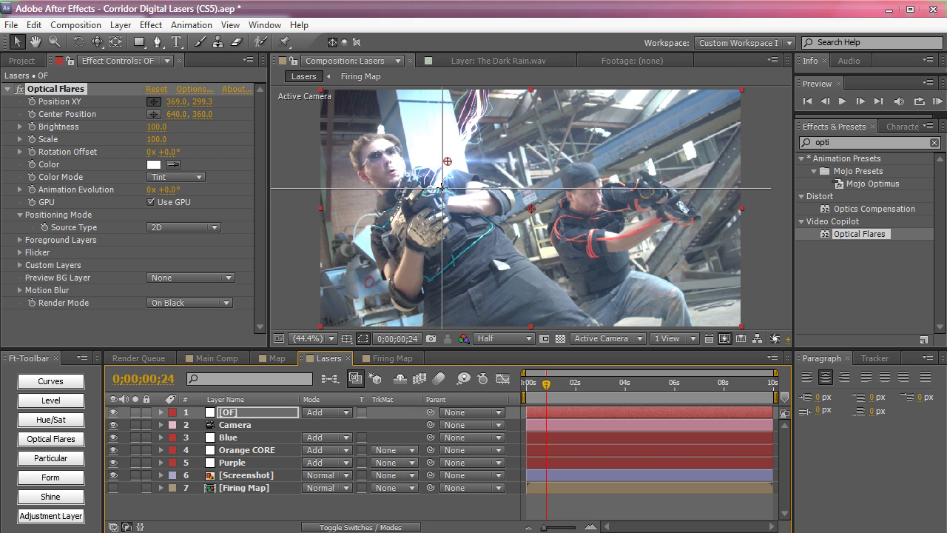
left_click(431, 191)
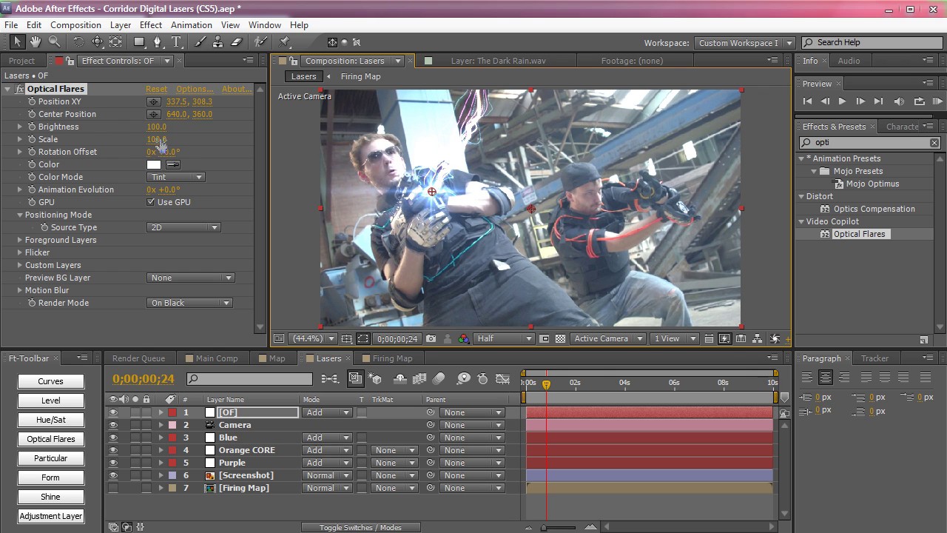
Set the flare's Scale to 120 and nudge its position up to 337.5, 303.8, then deselect the layer
left_click(156, 139)
type("120")
key("Return")
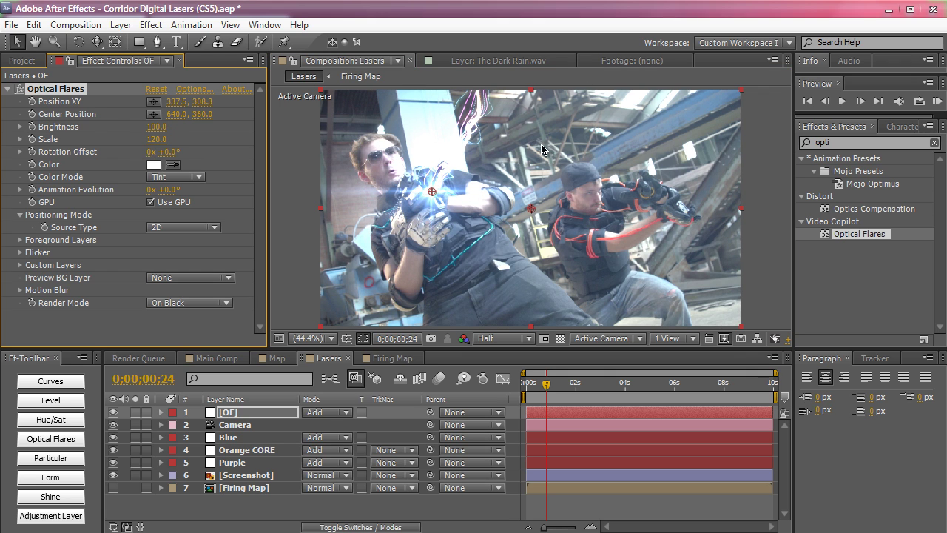
left_click_drag(431, 192, 433, 190)
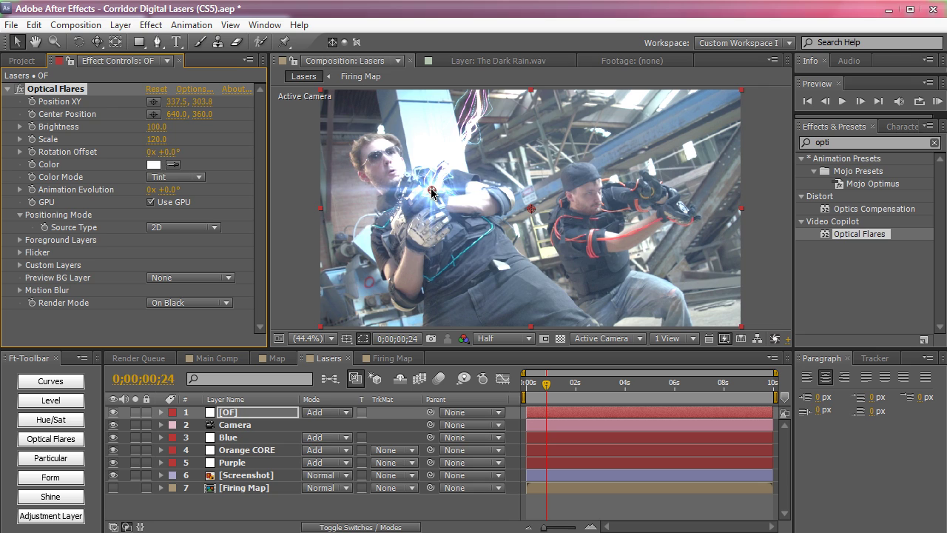
left_click(296, 172)
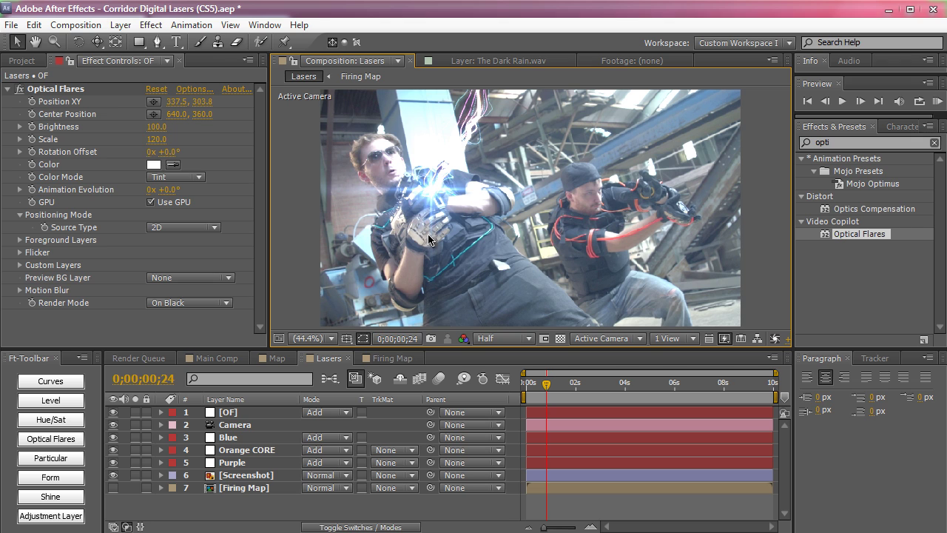
Hide the Screenshot layer and set the Blue layer's Form Size Y to 160 and Strings in Y to 6
left_click(112, 475)
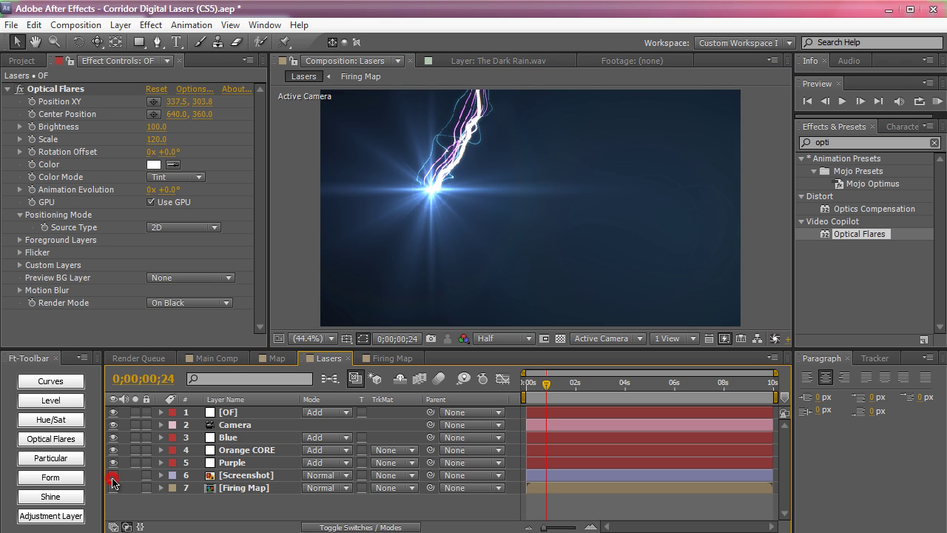
left_click(246, 438)
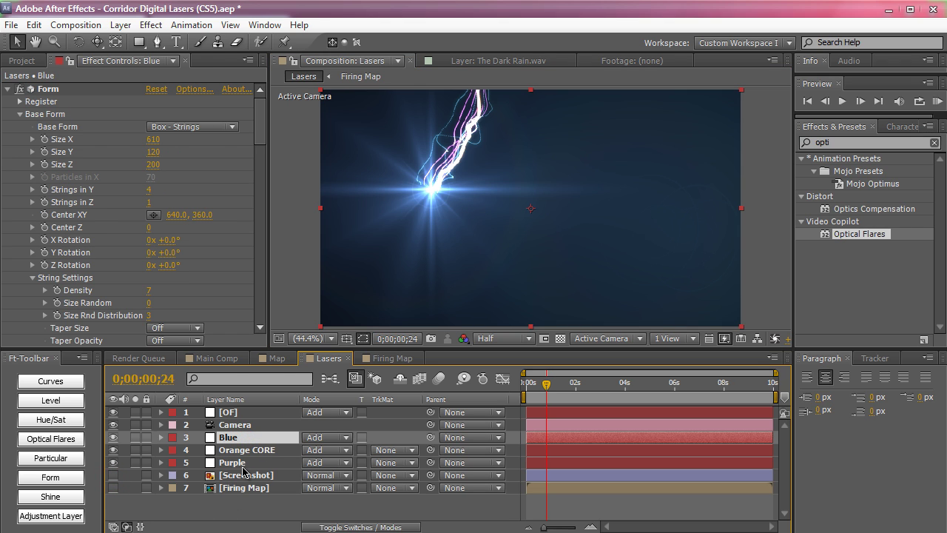
scroll(215, 255, "down", 2)
scroll(206, 248, "up", 2)
mouse_move(153, 151)
left_mouse_down()
mouse_move(138, 145)
mouse_move(148, 143)
left_mouse_up()
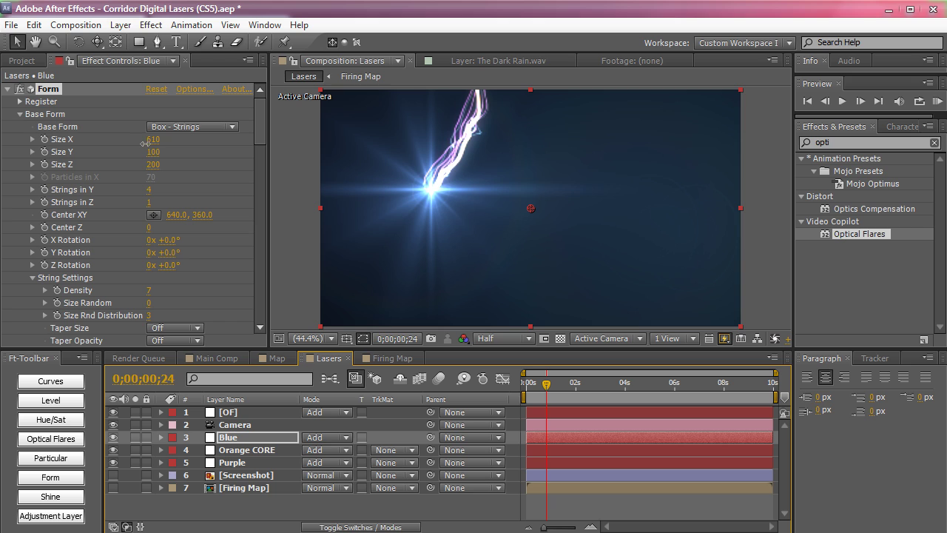
left_click(149, 190)
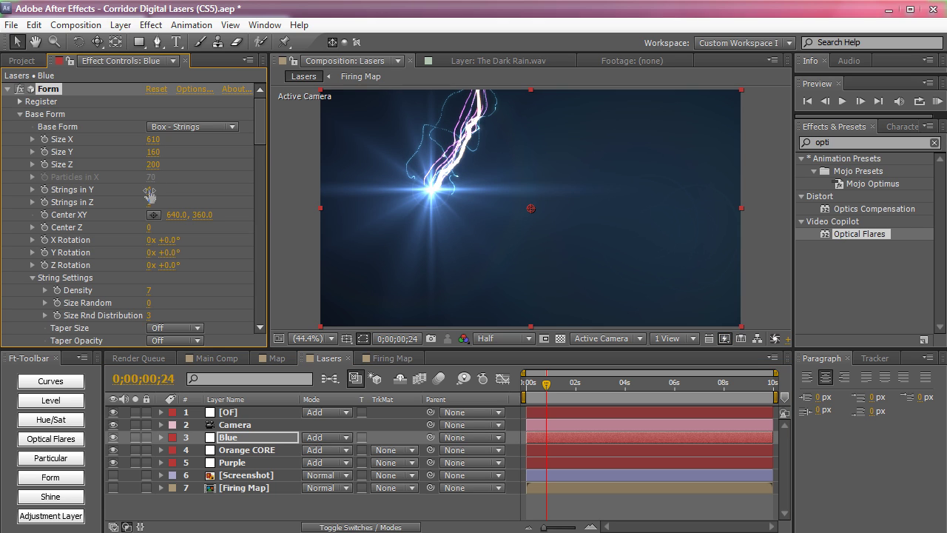
type("6")
key("Return")
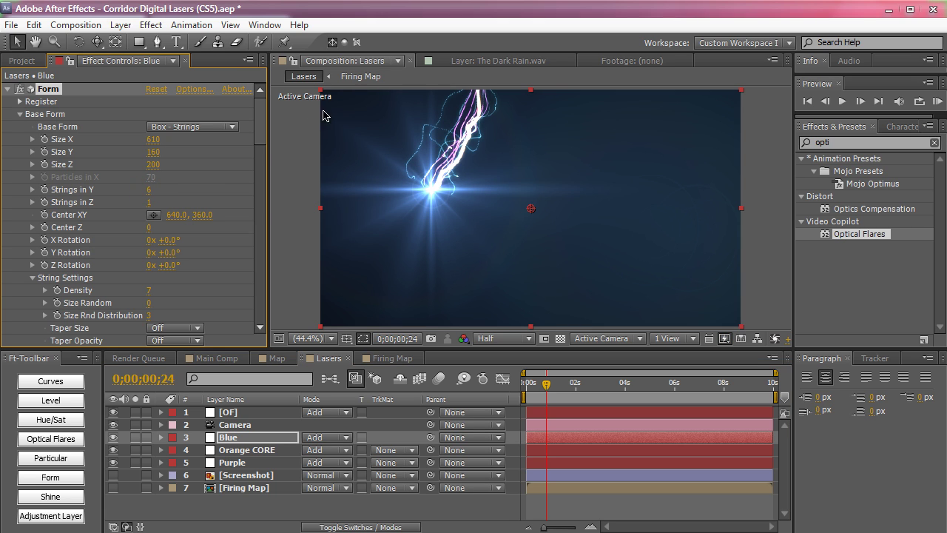
Set the Purple layer's Form Size Y to 100 and Strings in Y to 6, and show the Screenshot layer again
left_click(237, 463)
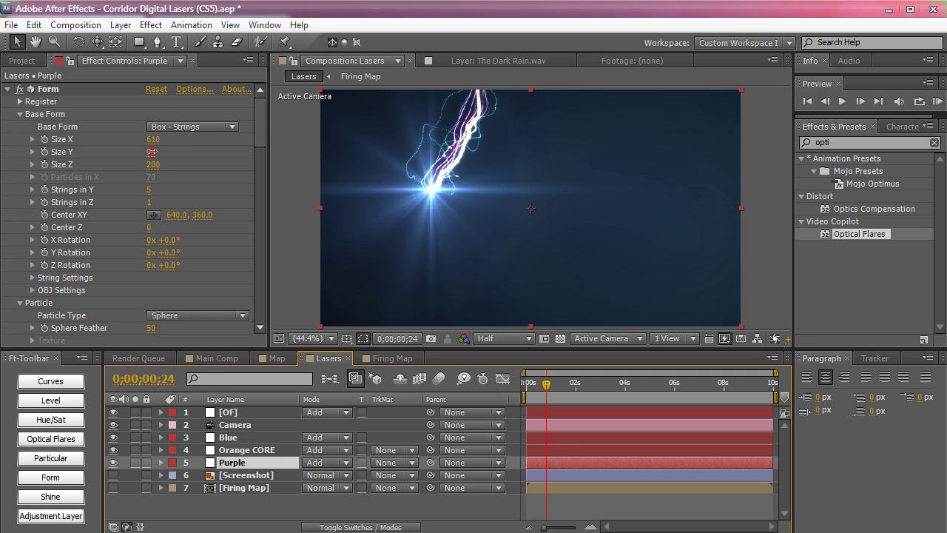
mouse_move(151, 151)
left_mouse_down()
mouse_move(168, 150)
mouse_move(156, 152)
left_mouse_up()
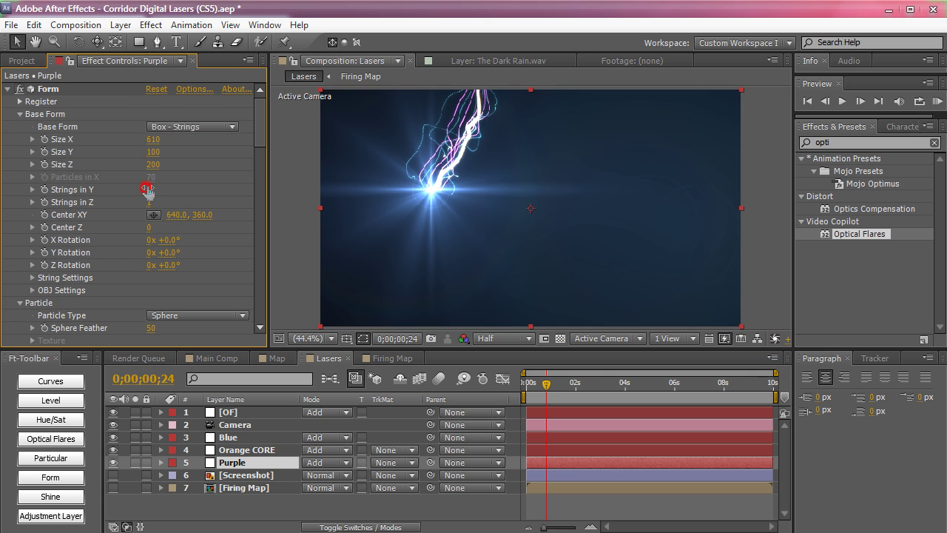
left_click(149, 189)
key("Return")
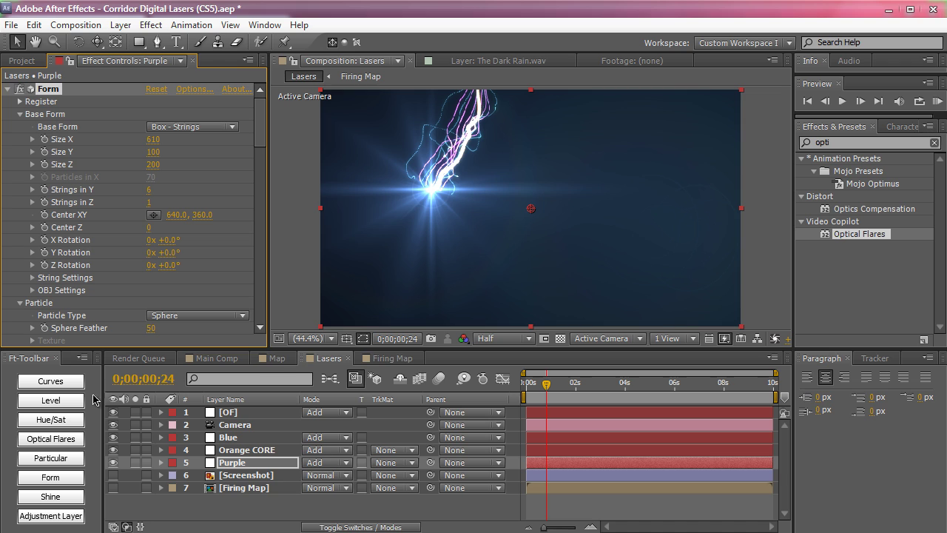
left_click(115, 475)
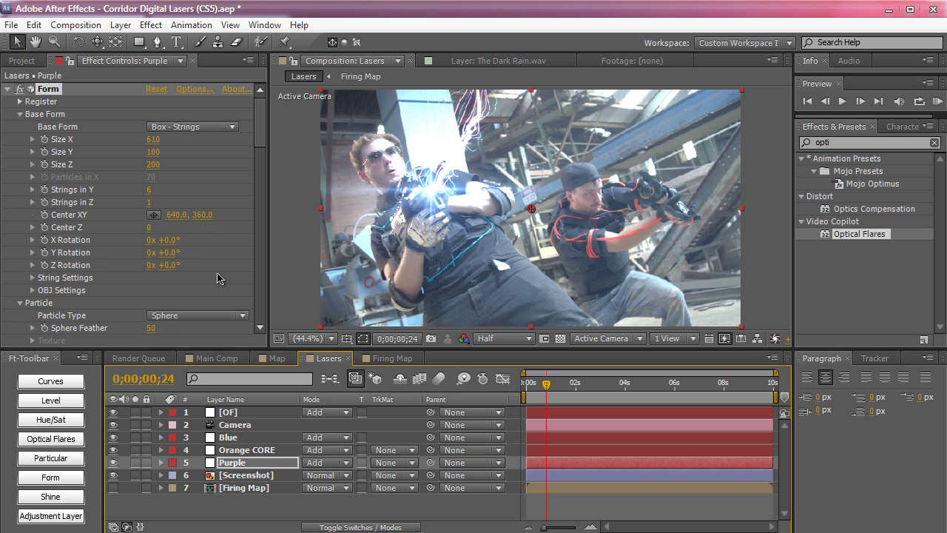
Review the Purple layer's Form settings, and switch to the Dubstep Guns: Making of! YouTube video to study the laser from 1:24
scroll(219, 281, "down", 7)
scroll(219, 278, "down", 3)
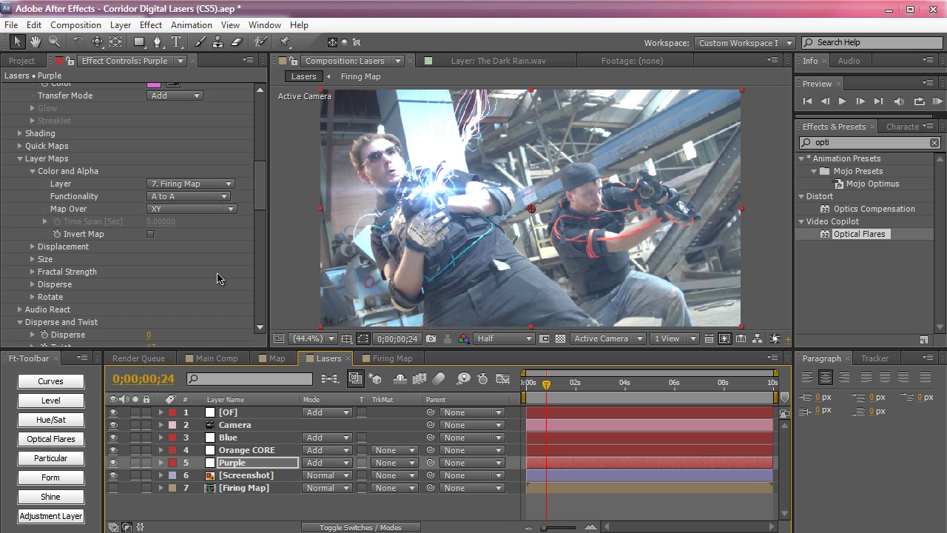
scroll(219, 278, "down", 6)
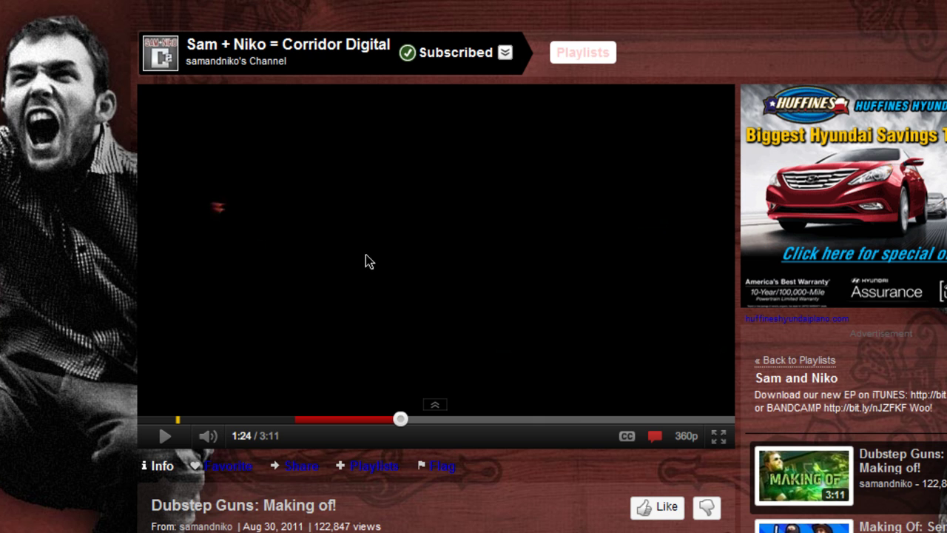
left_click(366, 256)
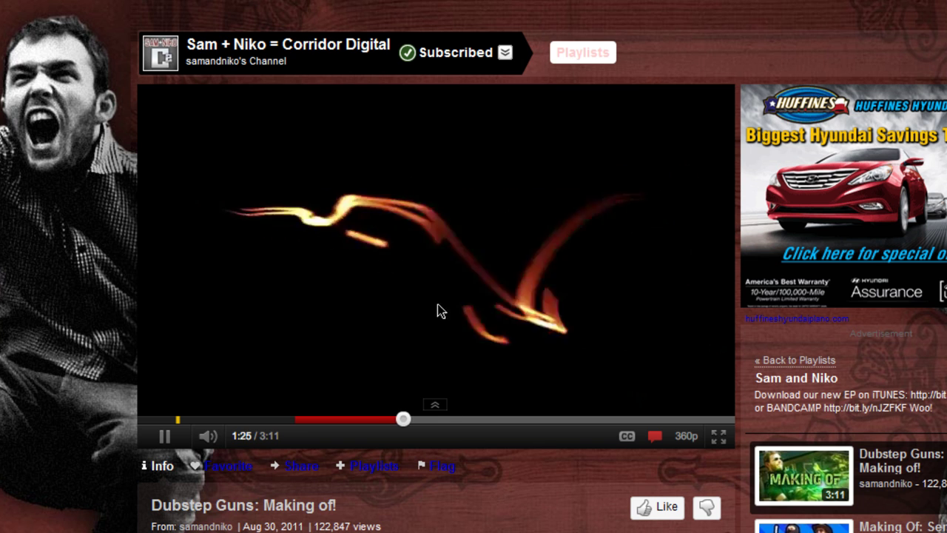
left_click(412, 270)
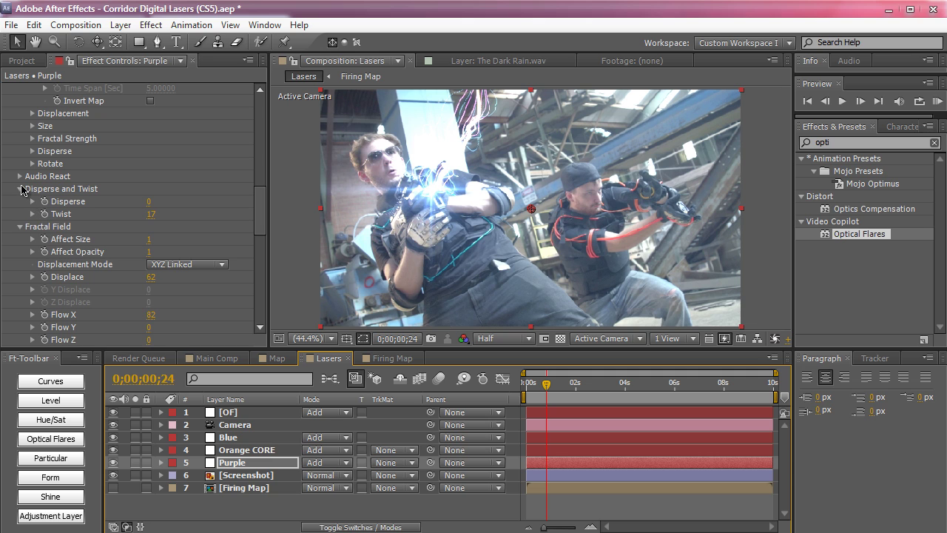
Add The Dark Rain.wav to the Lasers composition as the lowest layer, beneath Firing Map
left_click(21, 189)
left_click(20, 201)
left_click(22, 60)
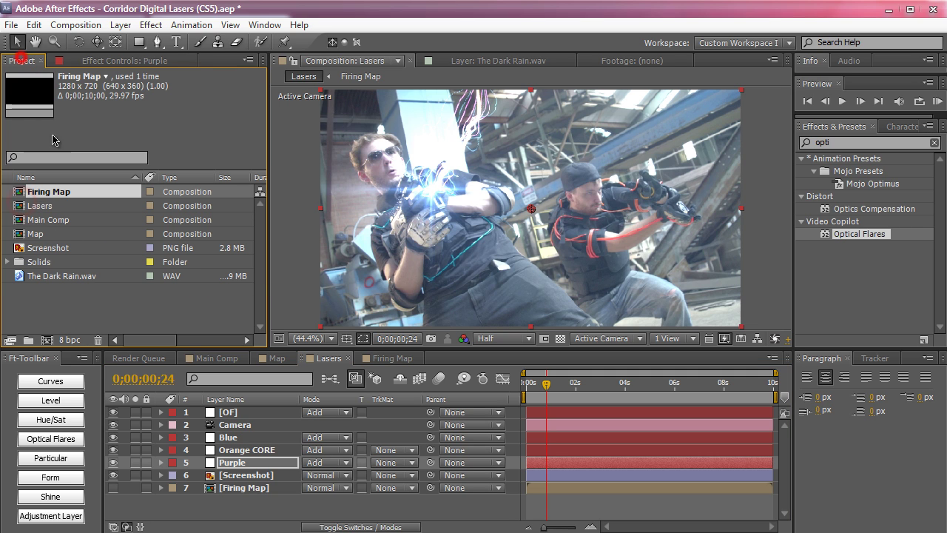
left_click_drag(56, 274, 182, 497)
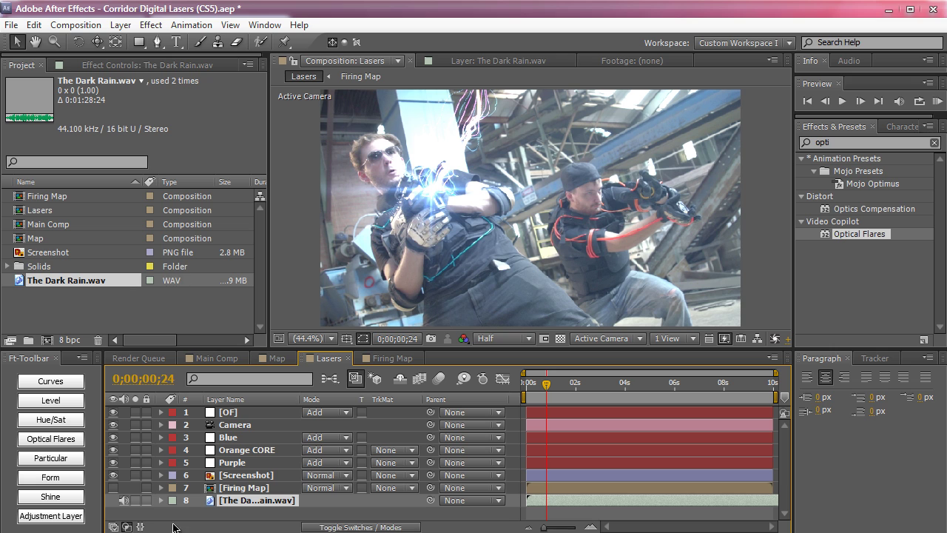
Set the Audio Layer for Audio React in the Purple layer's Form effect to The Dark Rain.wav
left_click(255, 450)
key("F3")
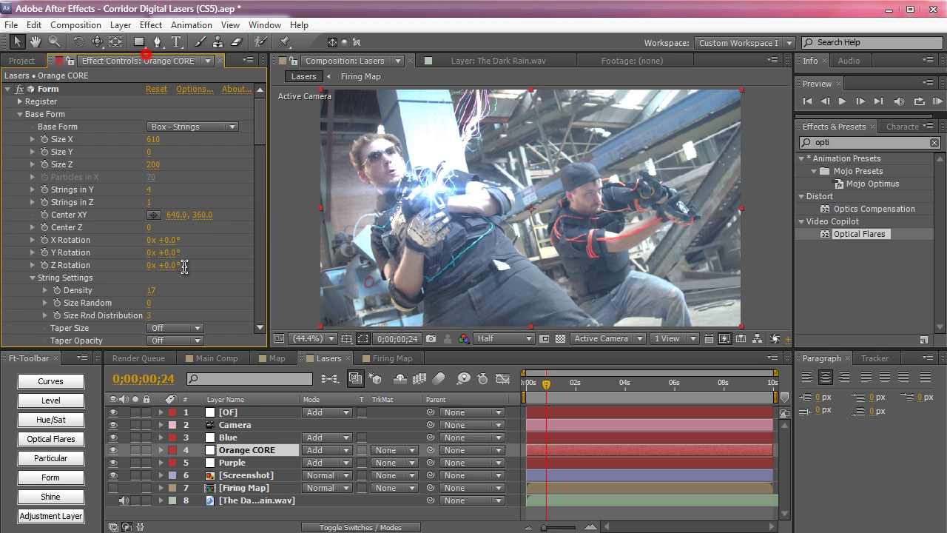
left_click(231, 462)
scroll(70, 296, "down", 10)
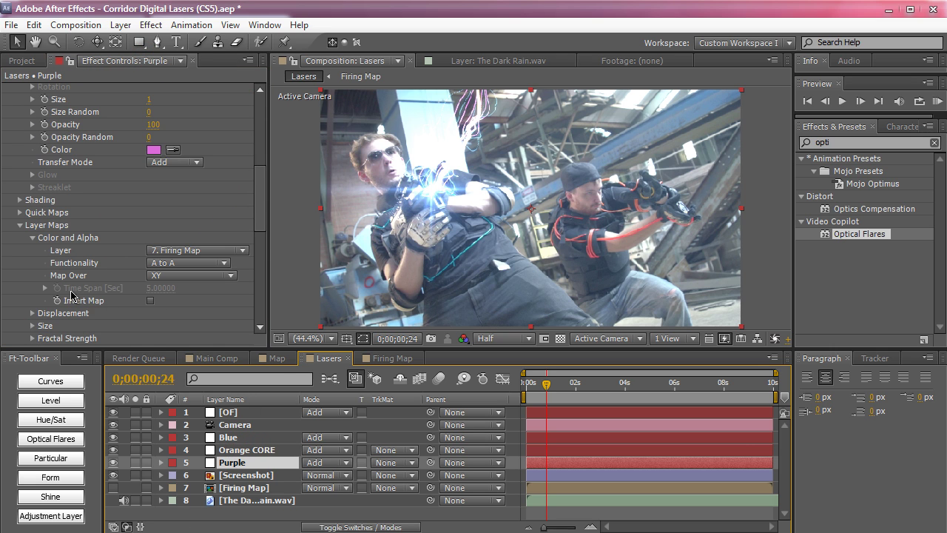
scroll(52, 283, "down", 1)
left_click(18, 309)
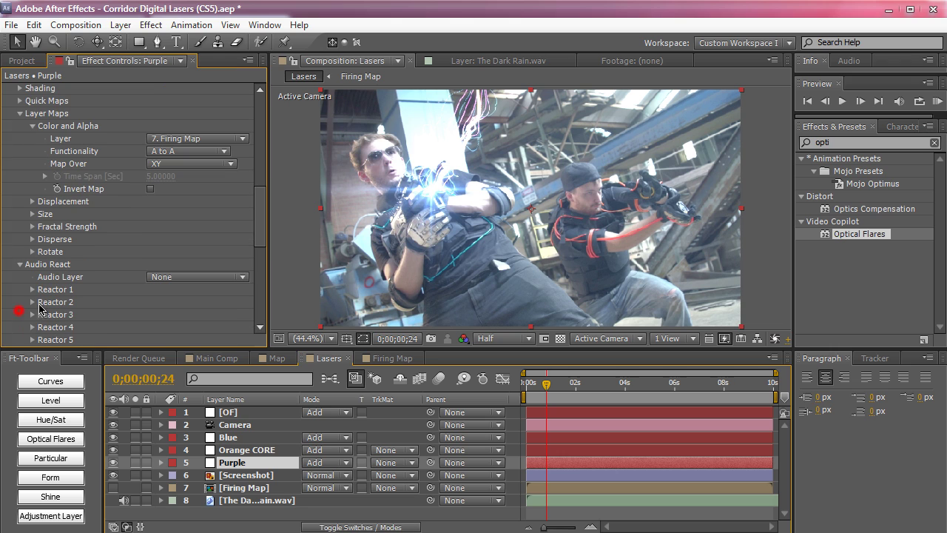
left_click(174, 278)
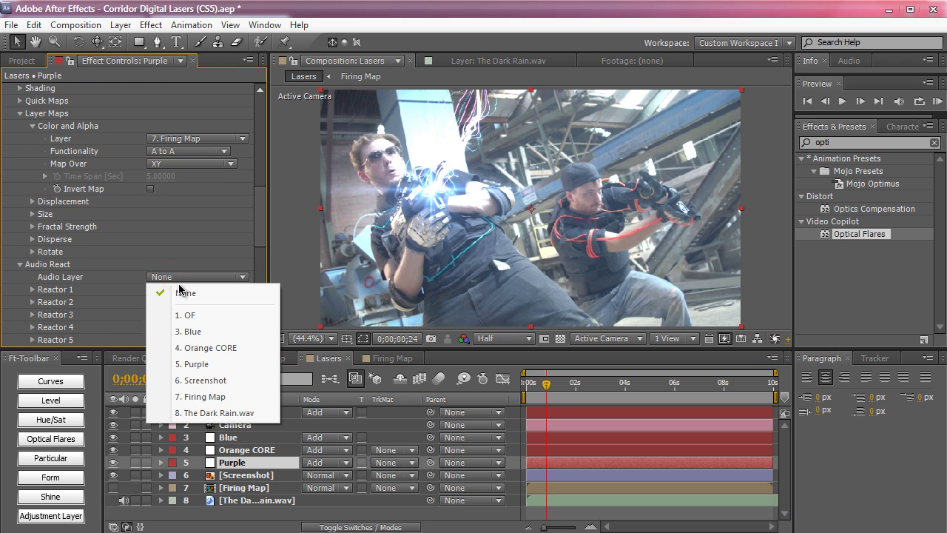
left_click(212, 417)
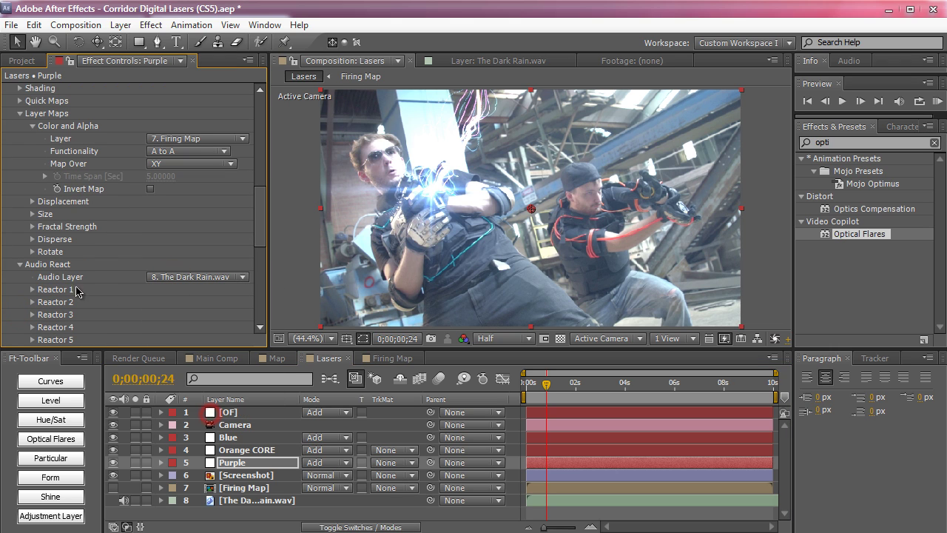
Map Reactor 1 of the Purple layer to Fractal and set its Strength to 120
left_click(31, 290)
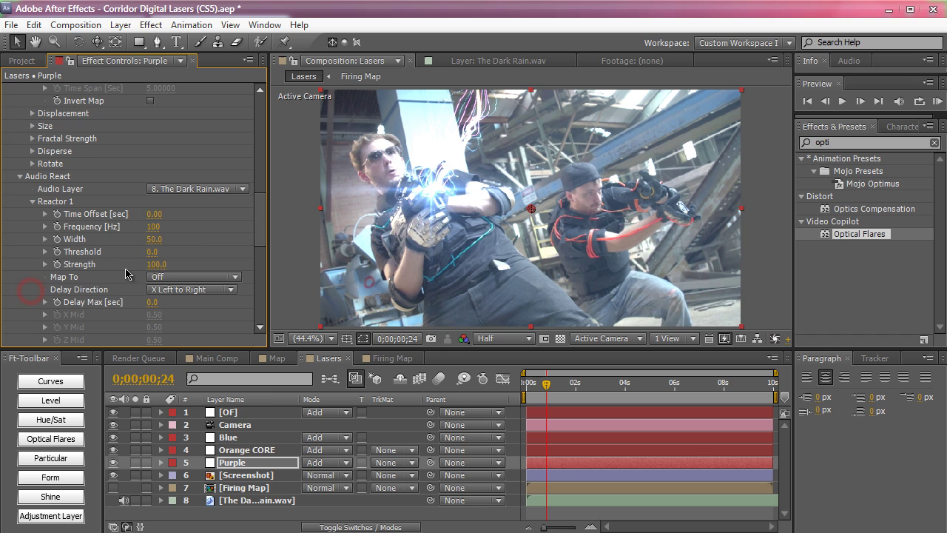
left_click(214, 277)
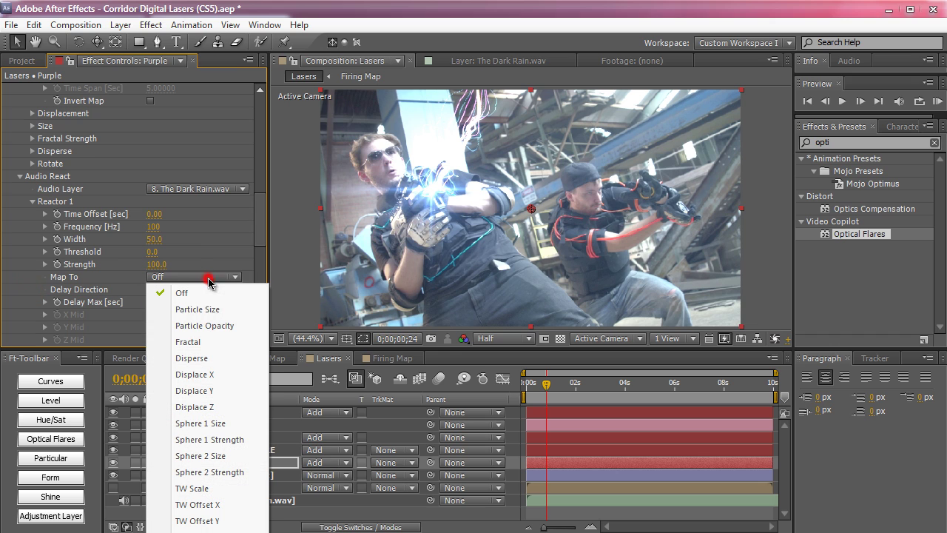
left_click(212, 343)
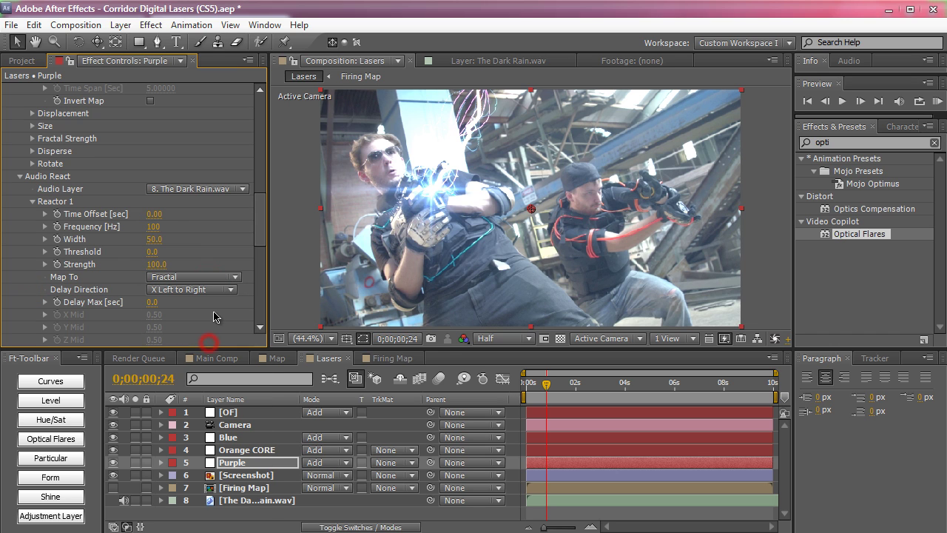
left_click(156, 264)
type("120")
key("Return")
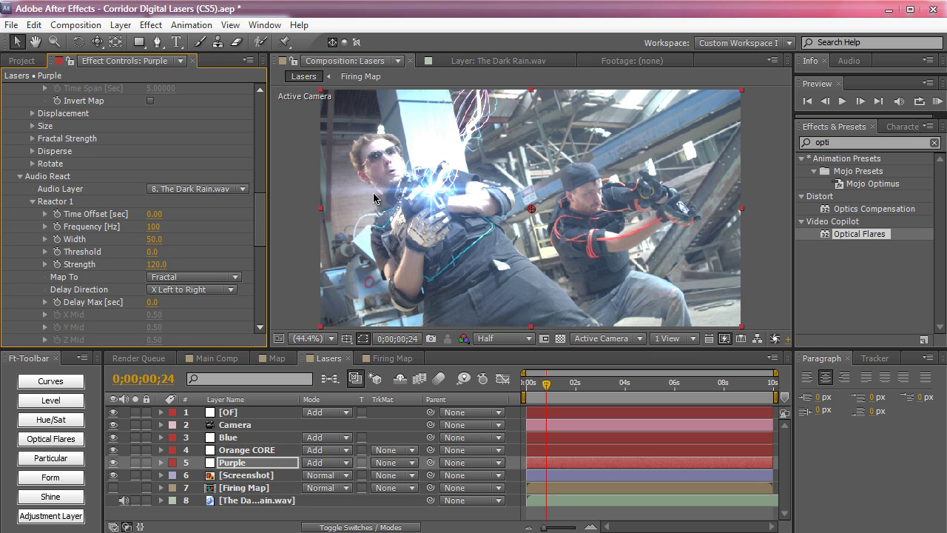
Solo the Purple layer and scrub through the timeline to check how its strings react to the audio
left_click(135, 462)
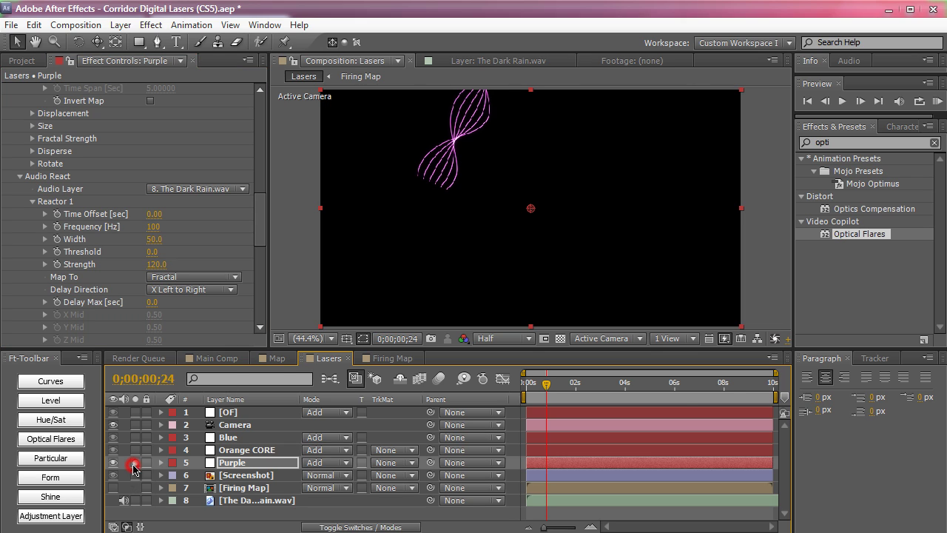
left_click_drag(547, 384, 613, 382)
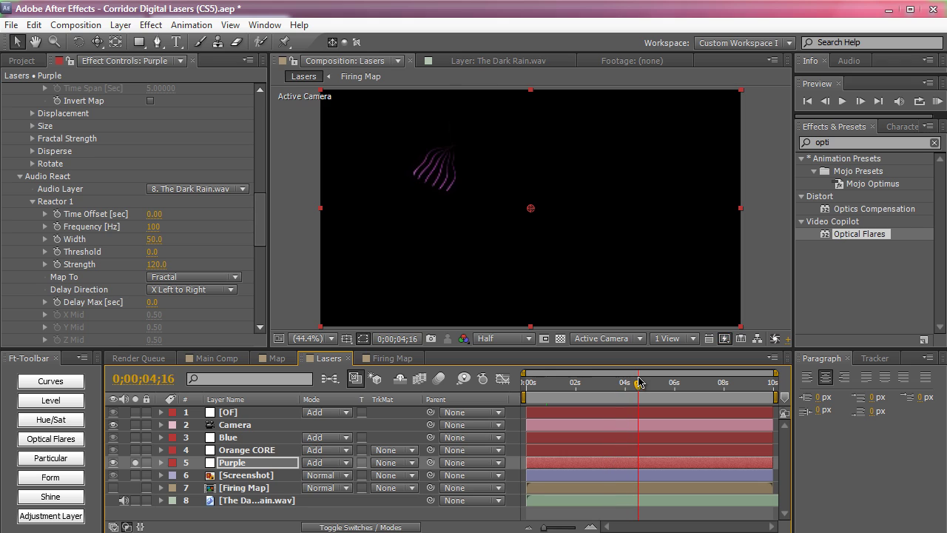
left_click(589, 383)
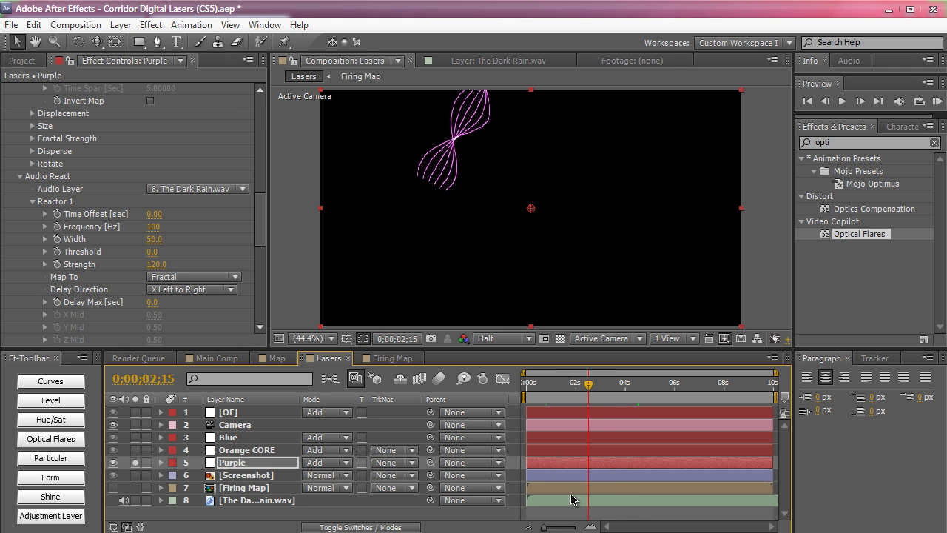
left_click(651, 504)
Raise the Strength of Reactor 1 on the Purple layer to 500, keeping it mapped to Fractal
left_click(230, 460)
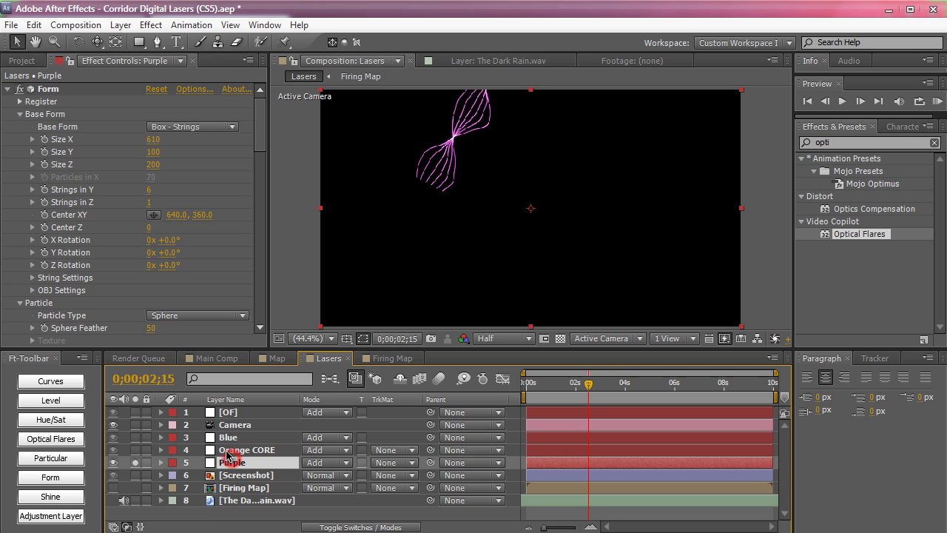
scroll(186, 210, "down", 3)
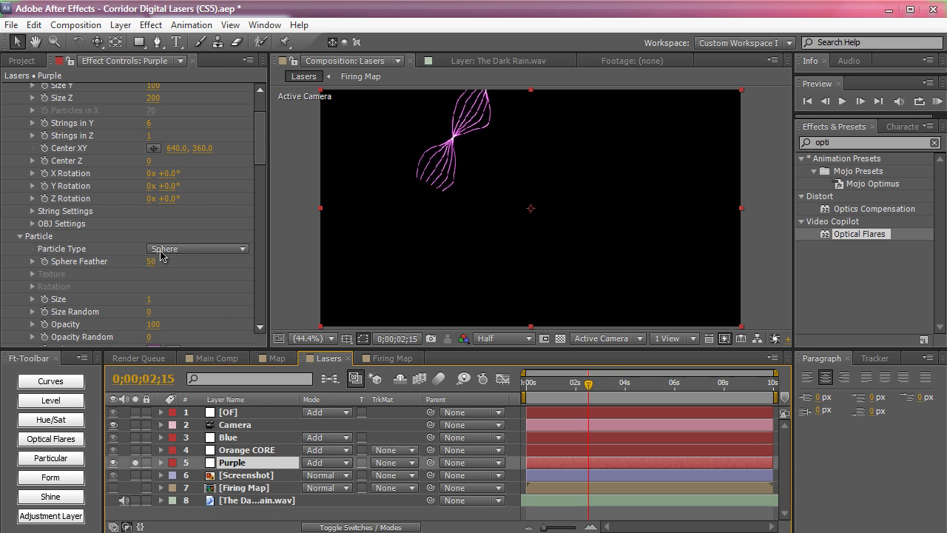
scroll(161, 255, "down", 5)
scroll(162, 256, "up", 10)
scroll(161, 258, "down", 10)
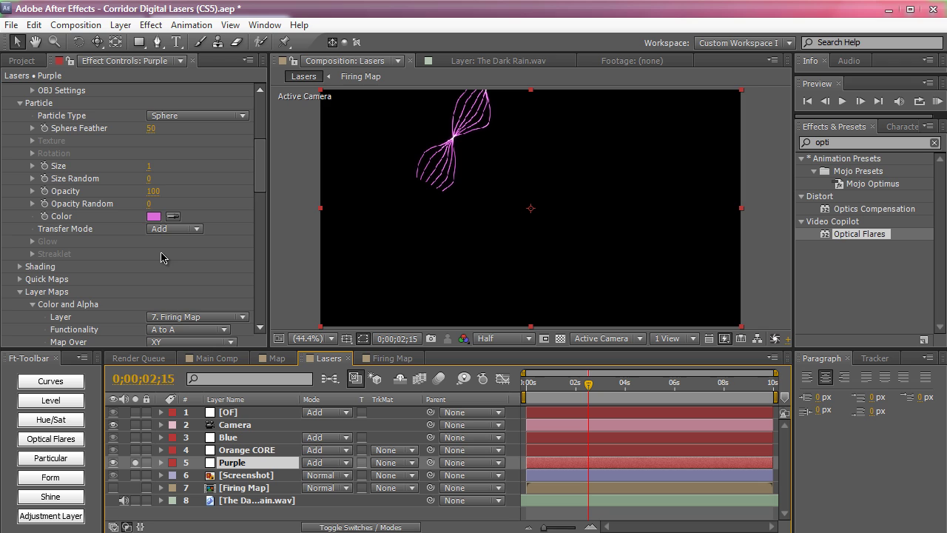
scroll(163, 257, "down", 5)
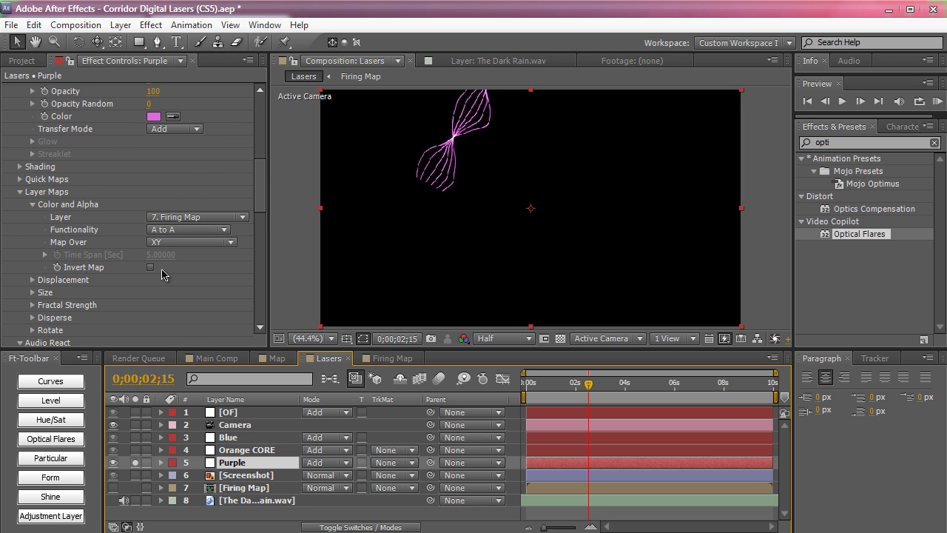
scroll(161, 273, "down", 3)
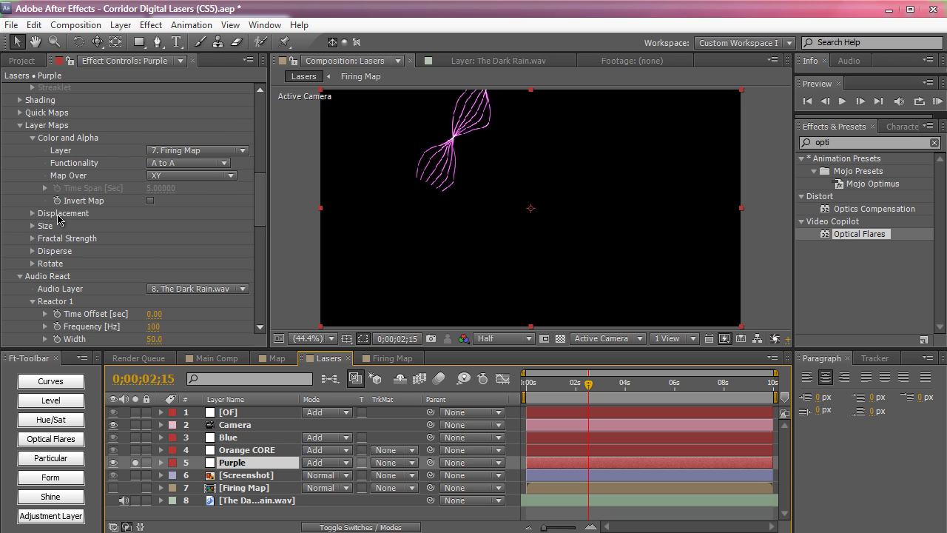
scroll(74, 310, "down", 3)
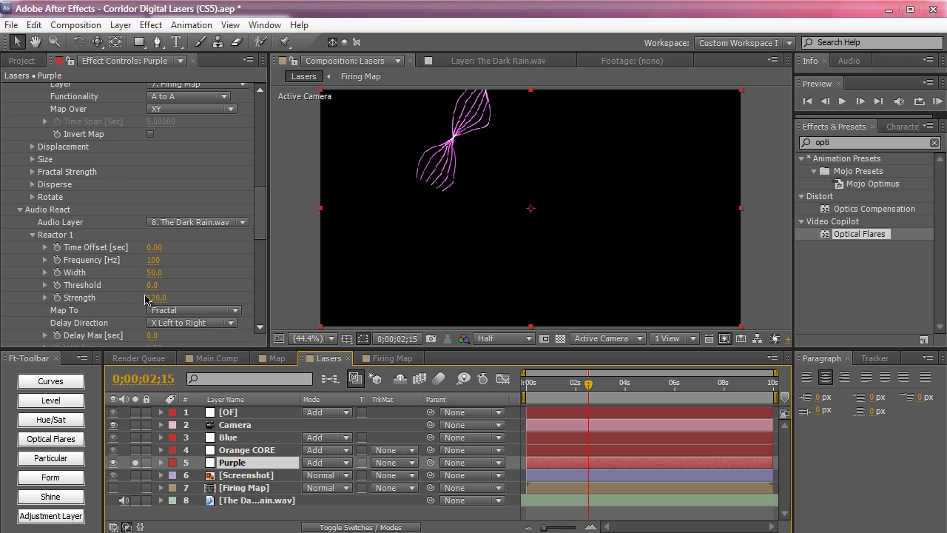
left_click(174, 320)
left_click(175, 336)
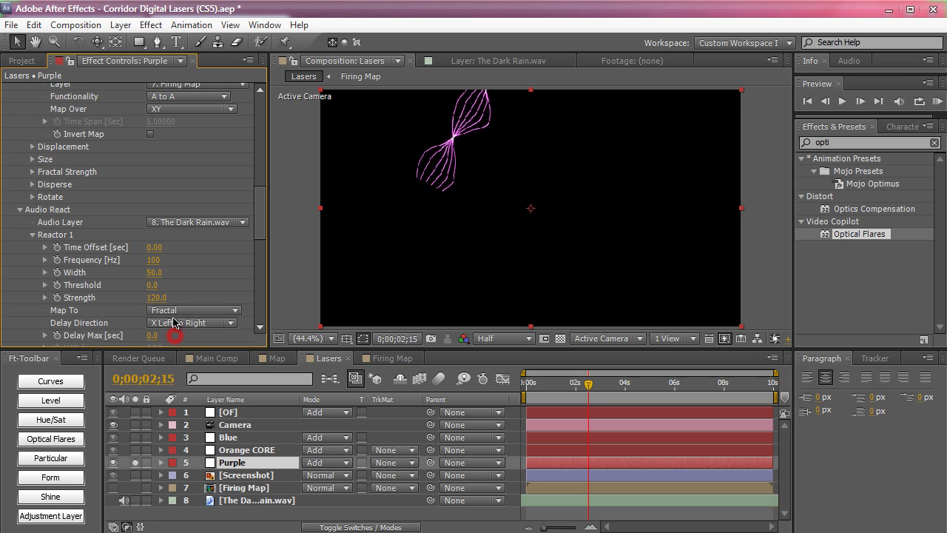
left_click_drag(155, 298, 185, 296)
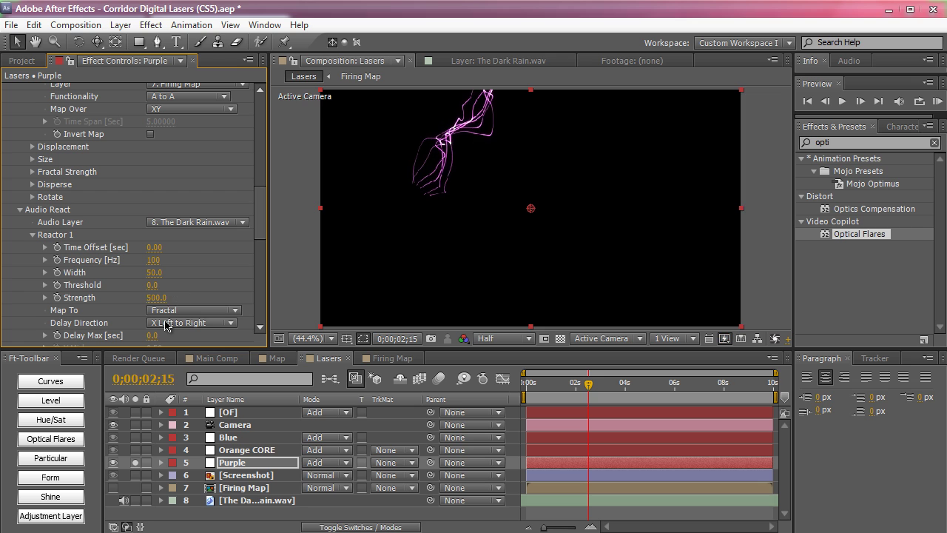
Preview the soloed Purple strings with audio, then unsolo the layer and check the full composite up to 0;00;03;07
key("KP_0")
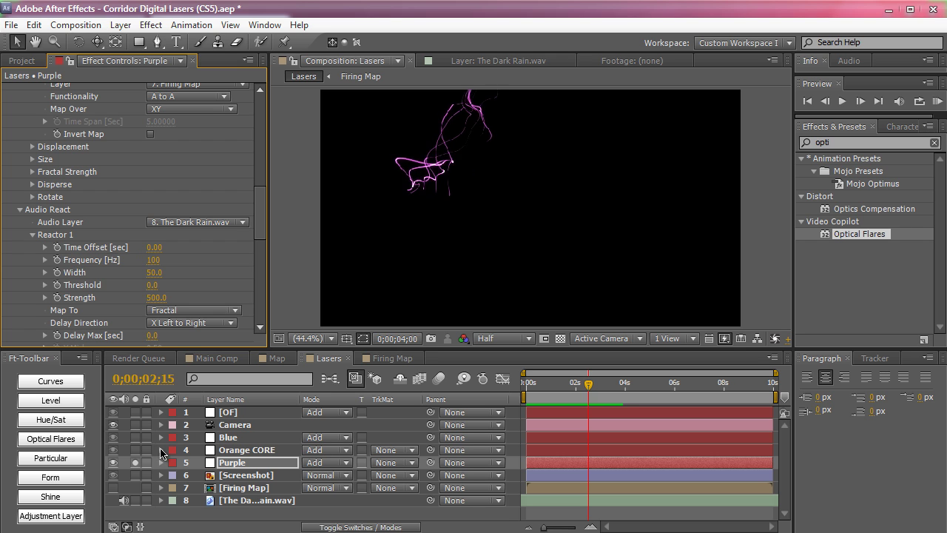
left_click(135, 464)
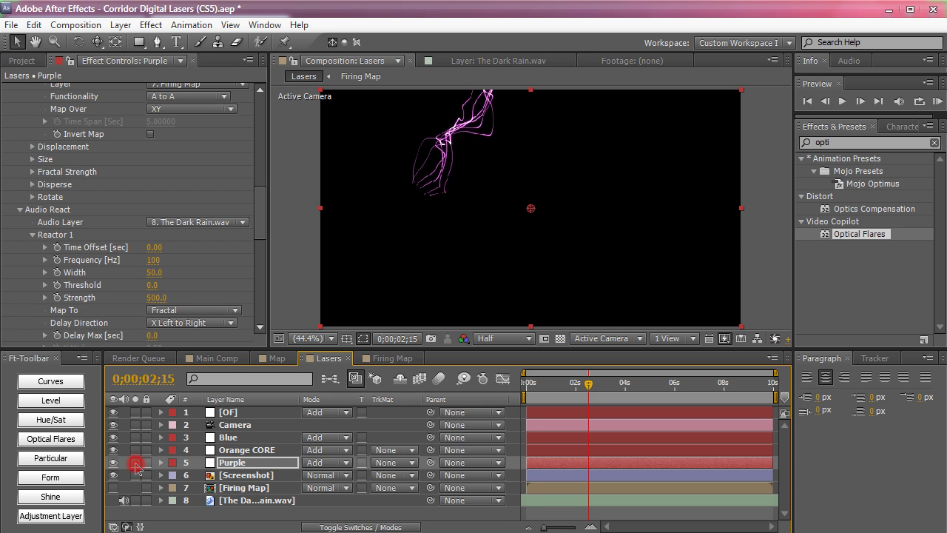
left_click(582, 384)
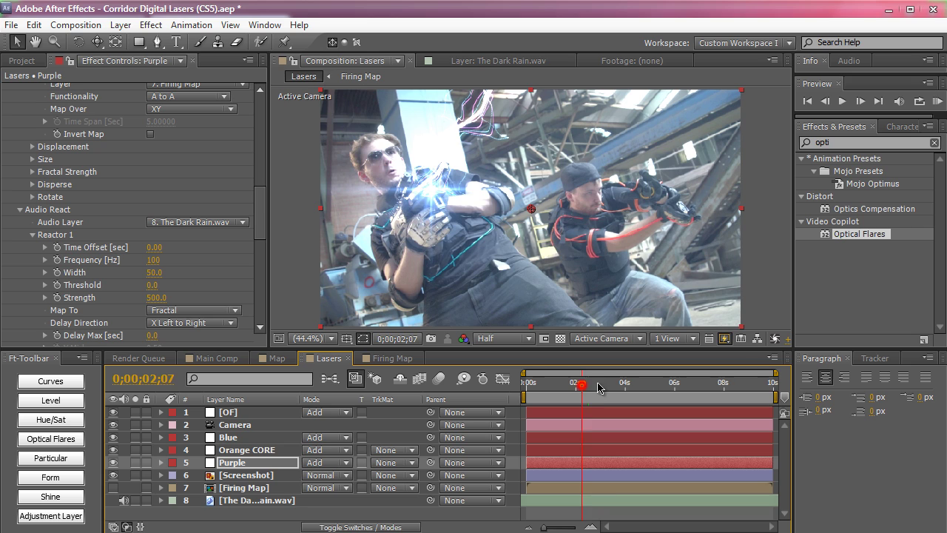
left_click_drag(598, 388, 606, 385)
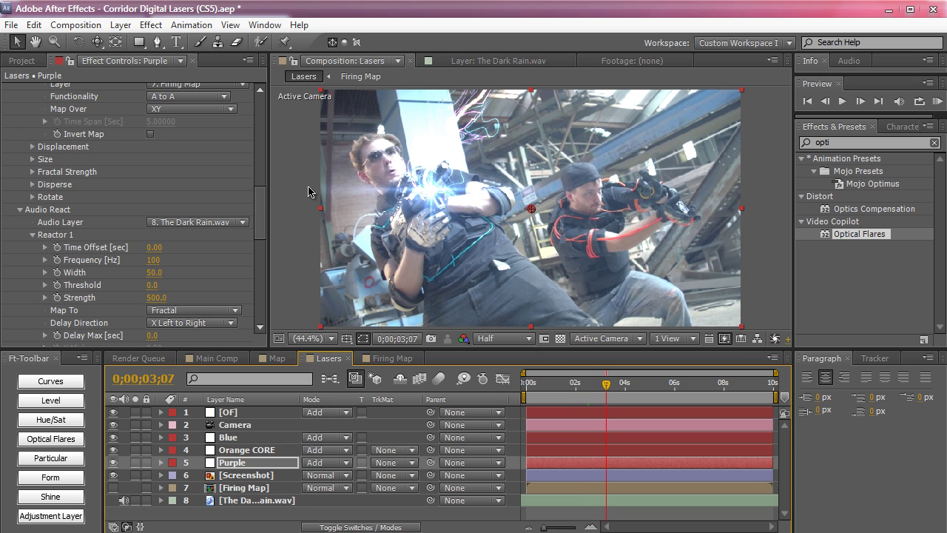